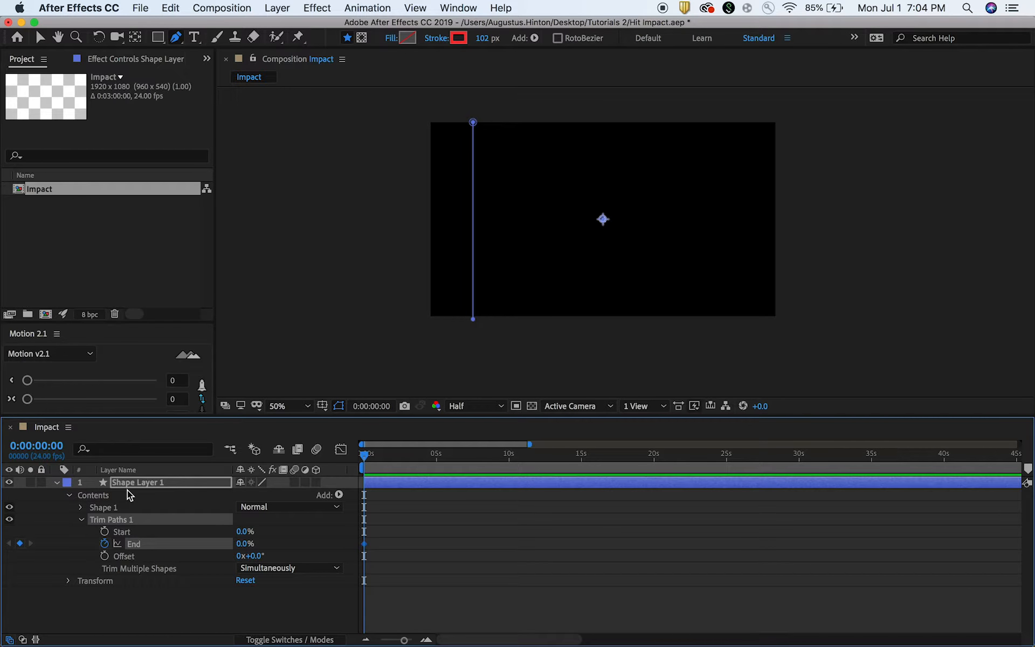
Keyframe the Trim Paths End of Shape Layer 1 at 100% on frame 10.
key("shift+Page_Down")
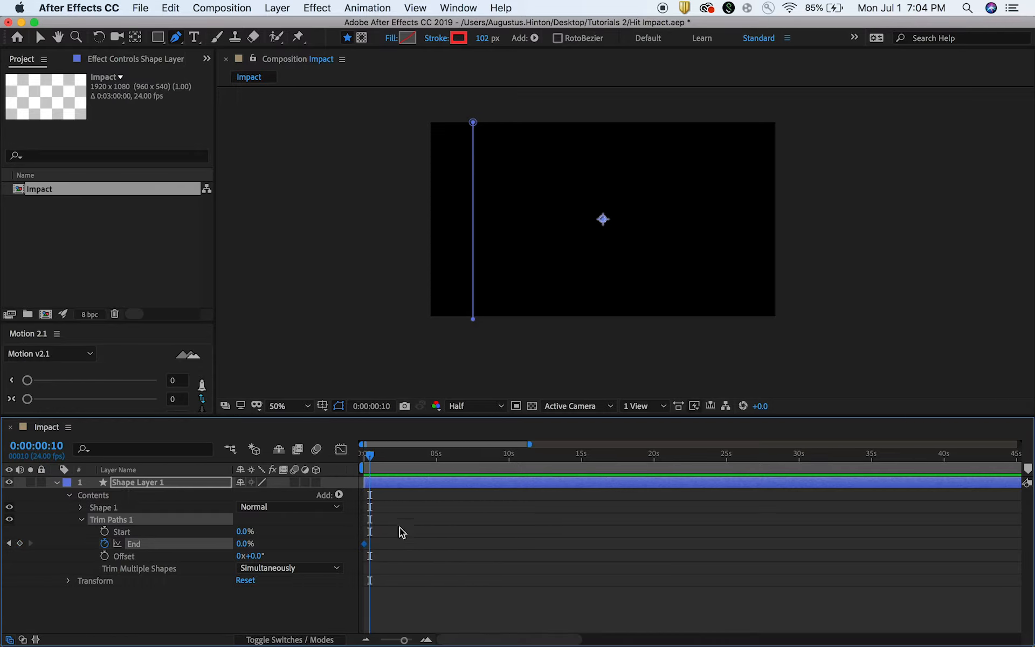
scroll(380, 527, "up", 5, "alt")
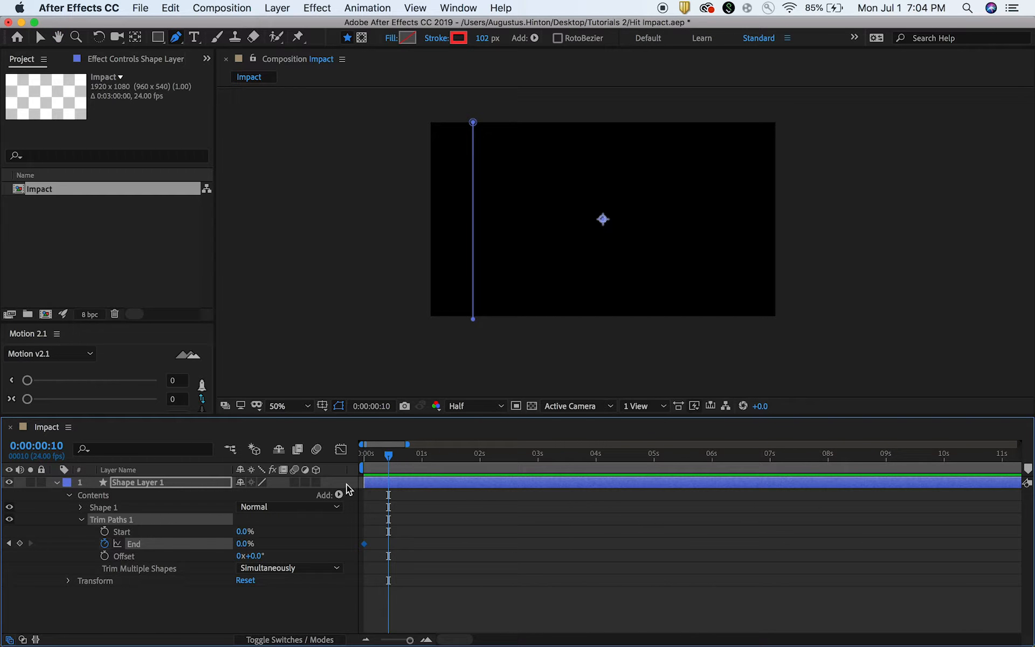
left_click_drag(245, 545, 340, 545)
Keyframe the Trim Paths Start at 0% on frame 1 and at 100% on frame 11.
left_click_drag(396, 468, 323, 464)
key("Page_Down")
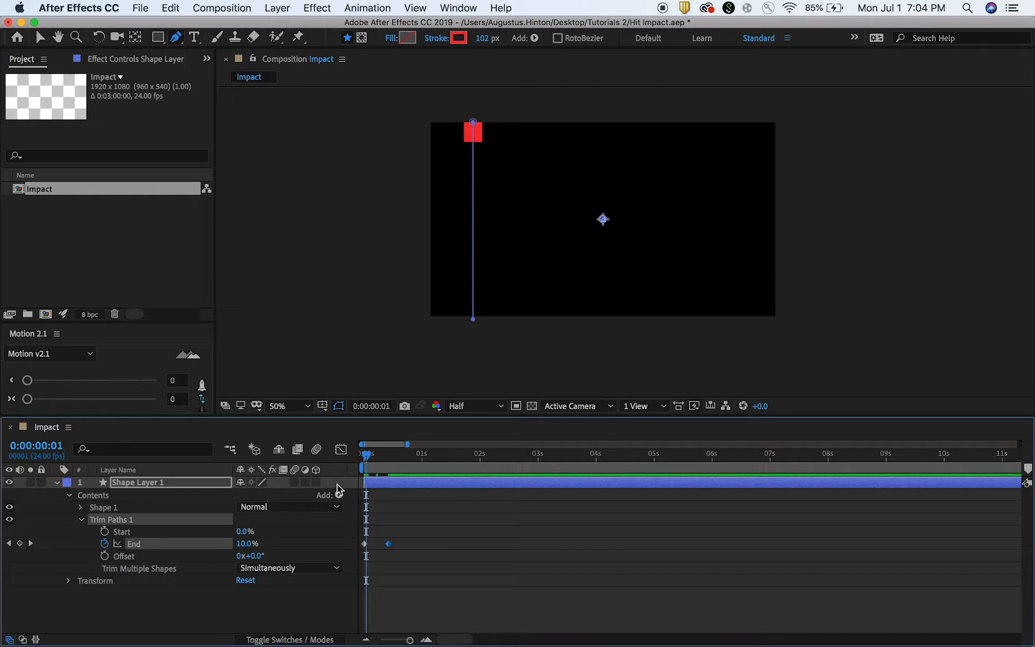
left_click(105, 532)
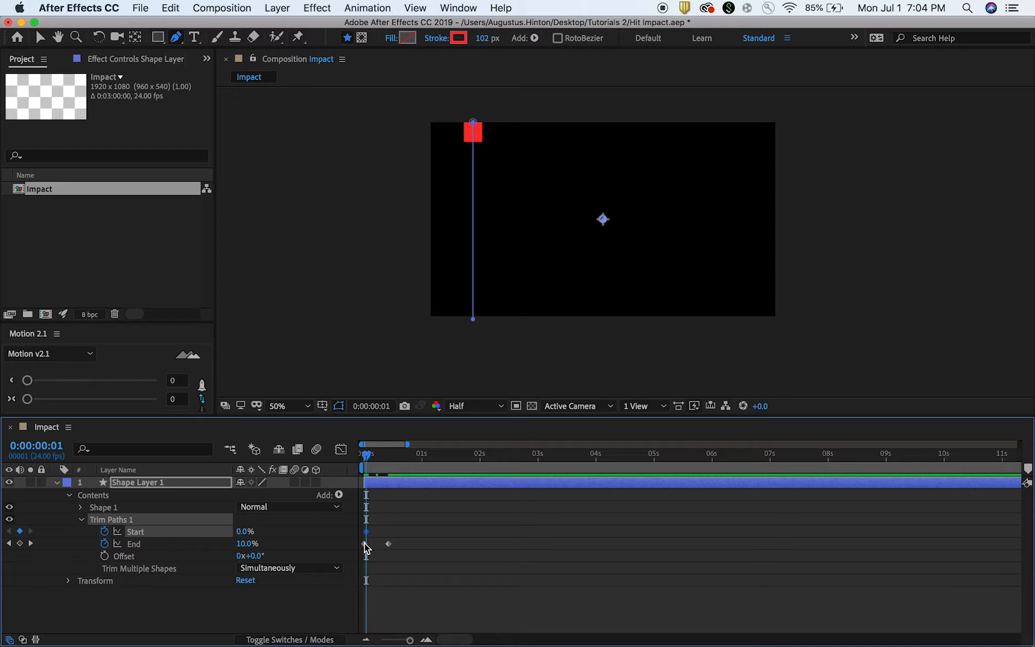
key("equal")
key("equal")
left_click_drag(364, 540, 612, 513)
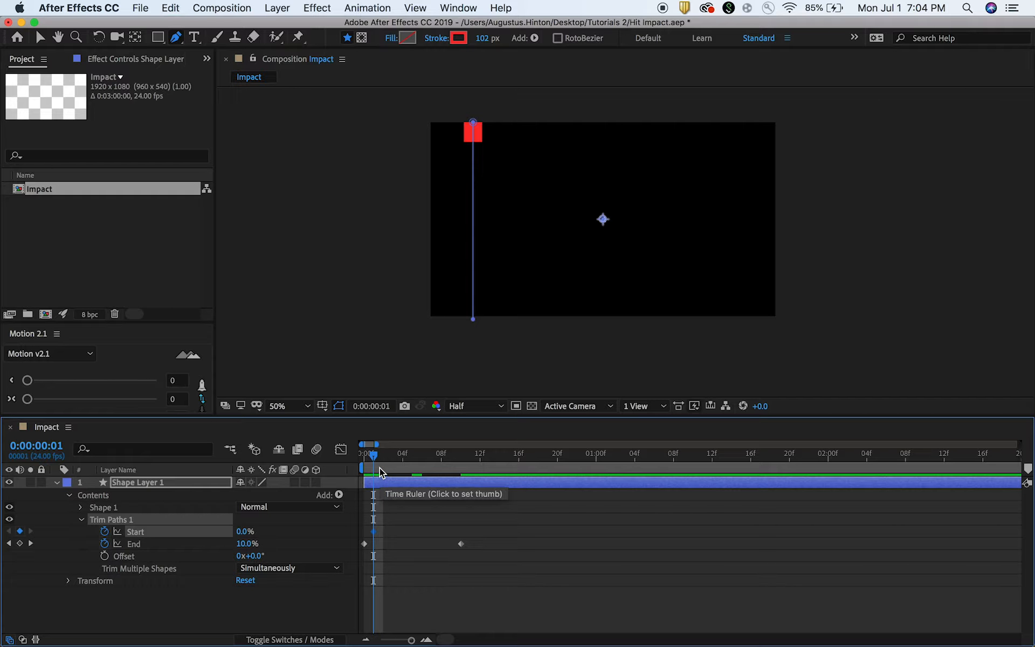
left_click_drag(394, 457, 471, 457)
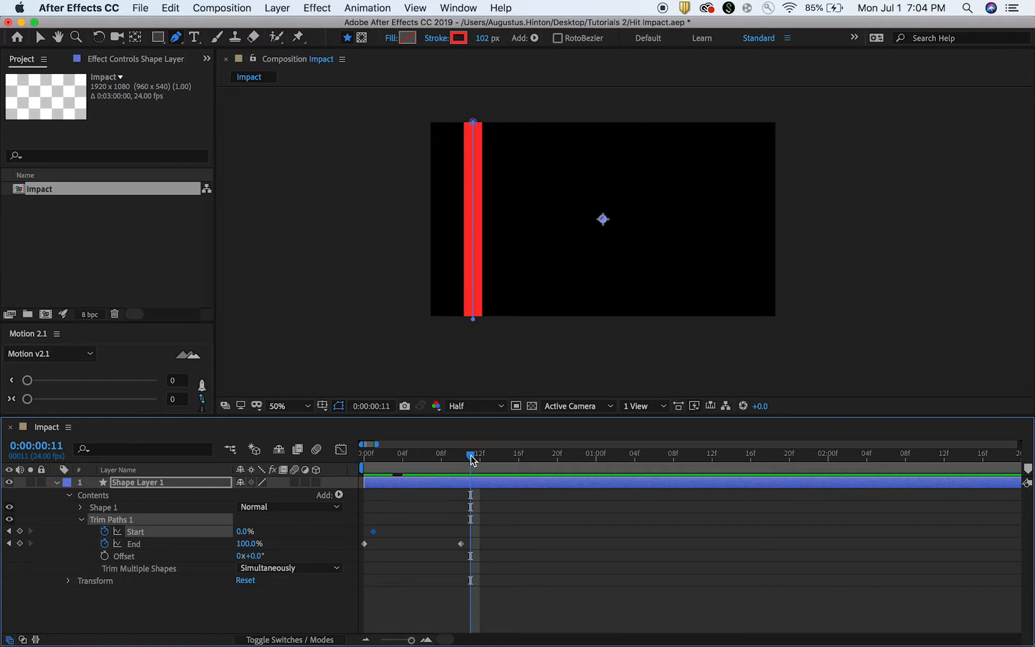
left_click_drag(238, 534, 330, 524)
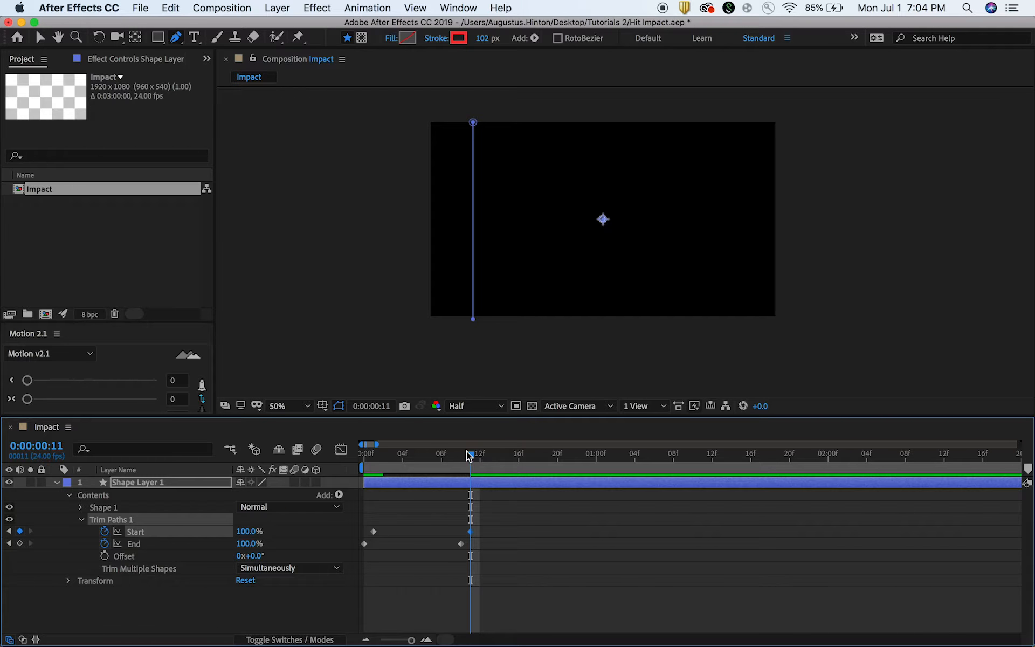
Preview the trim path animation from the first frame.
left_click_drag(469, 453, 307, 468)
key("space")
key("space")
left_click_drag(514, 454, 355, 462)
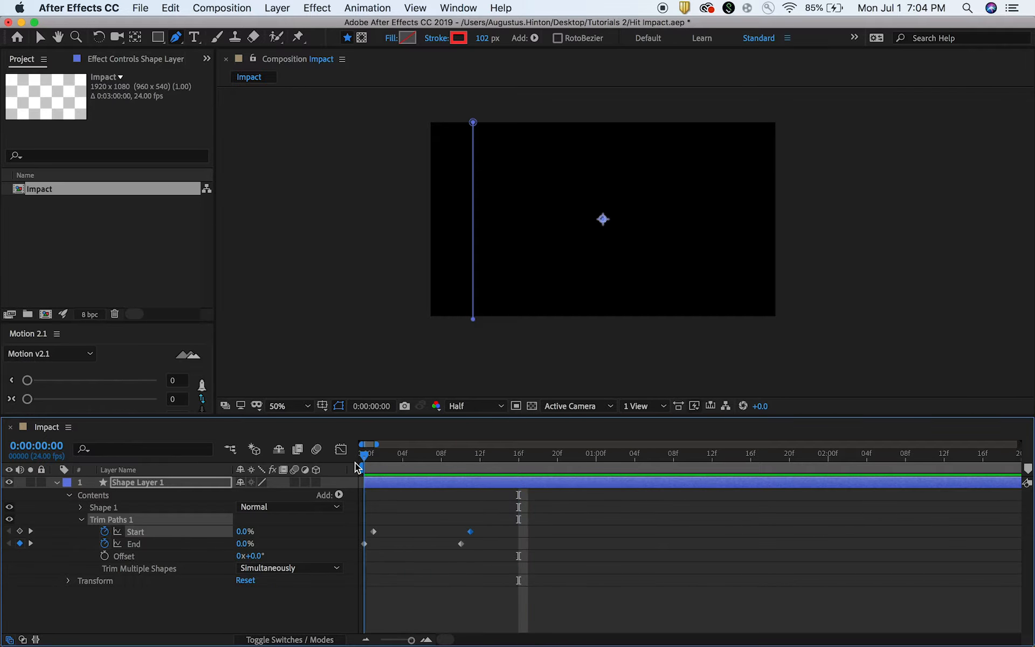
key("space")
key("space")
Apply Easy Ease to the final Start and End keyframes of Trim Paths and play the animation.
left_click_drag(500, 514, 450, 545)
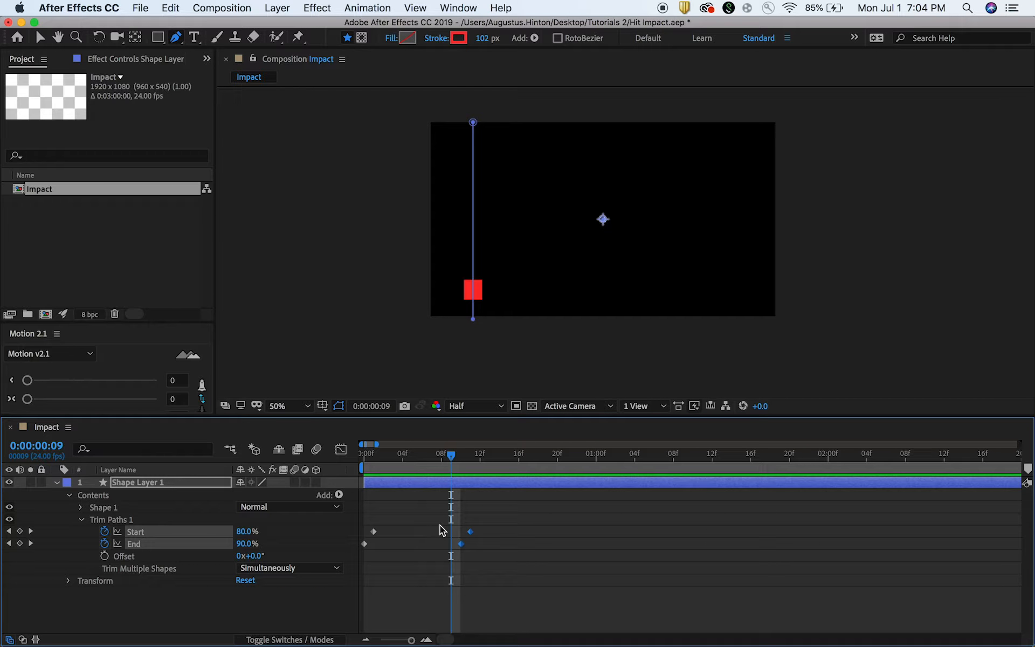
key("F9")
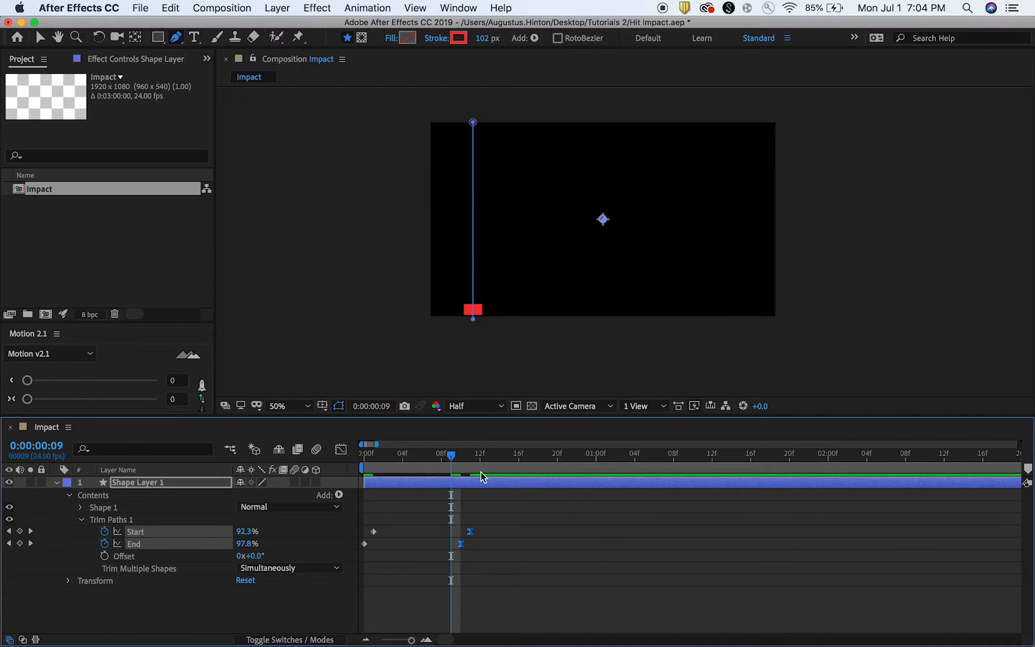
key("space")
left_click(469, 455)
Lengthen the incoming ease of the final Start and End keyframes in the speed graph so the motion starts fast and slows down.
left_click(341, 449)
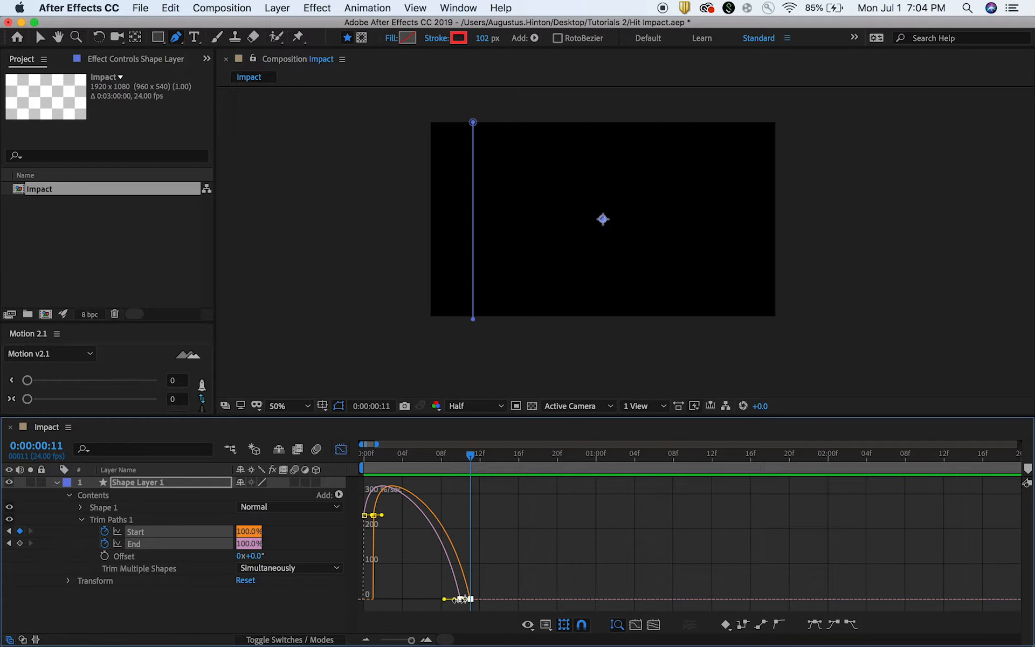
left_click_drag(442, 601, 419, 600)
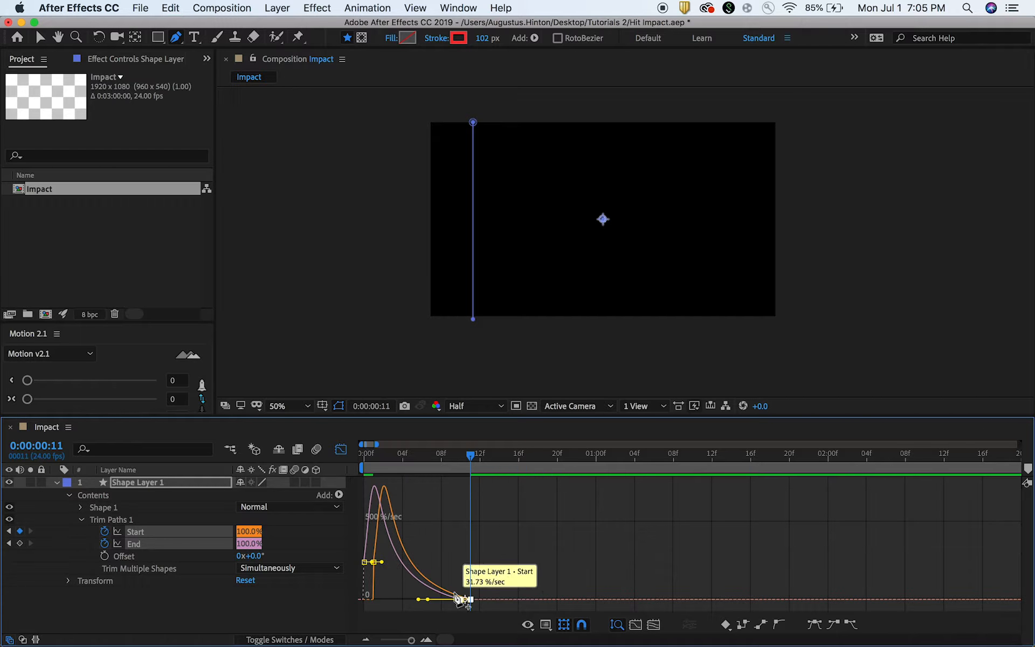
left_click(348, 453)
Play back the eased line animation from the beginning of the composition.
key("Home")
key("space")
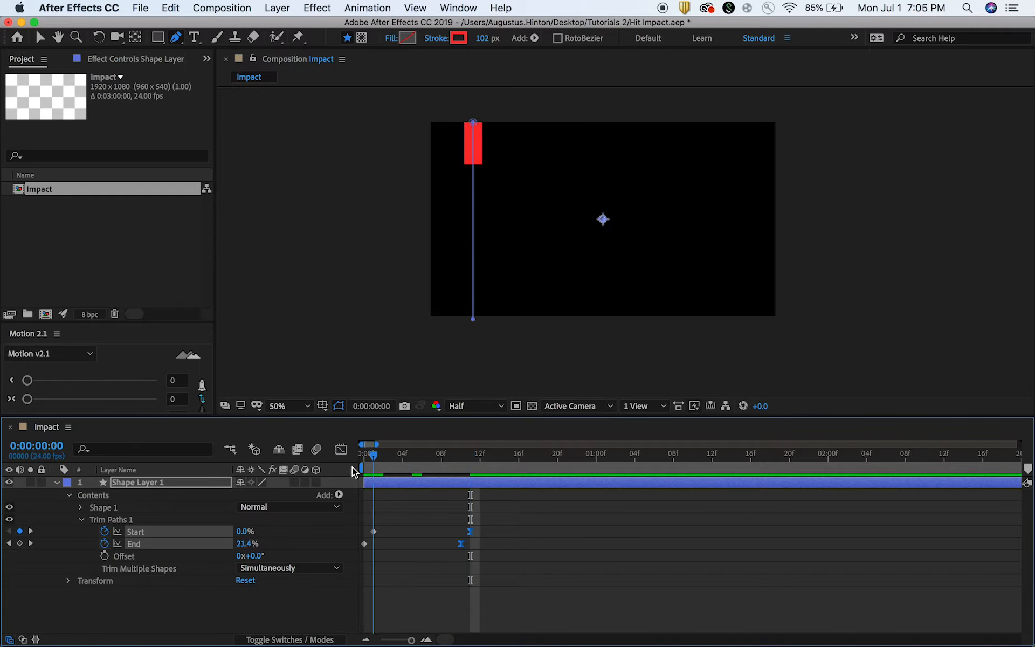
key("space")
left_click(373, 456)
key("space")
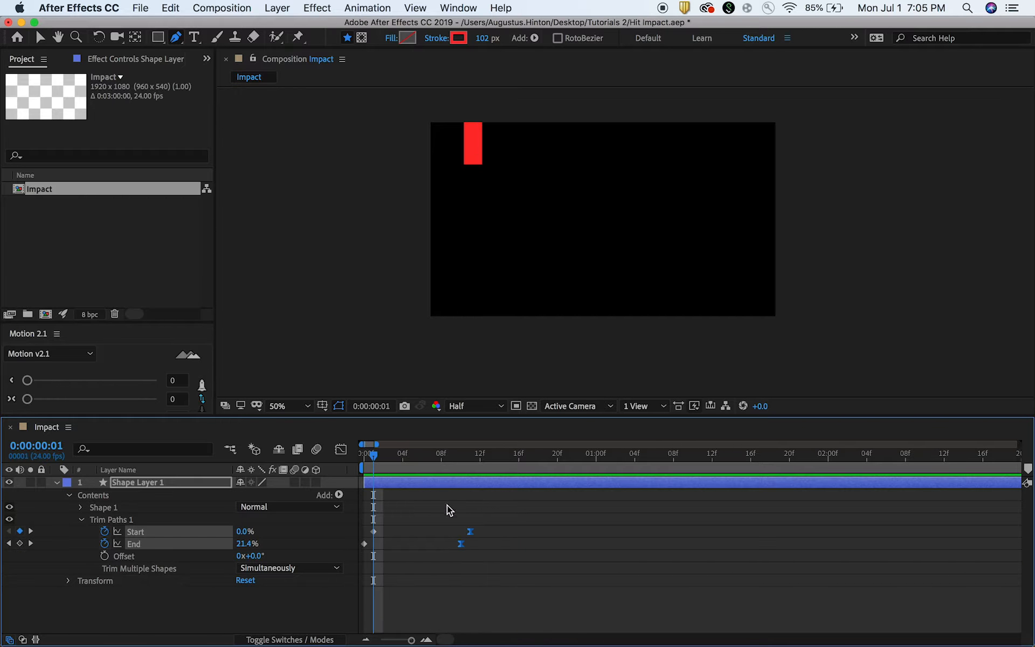
key("space")
Shift both Start keyframes one frame later, to frames 2 and 12, and preview the longer stroke.
left_click(475, 501)
left_click_drag(510, 516, 372, 537)
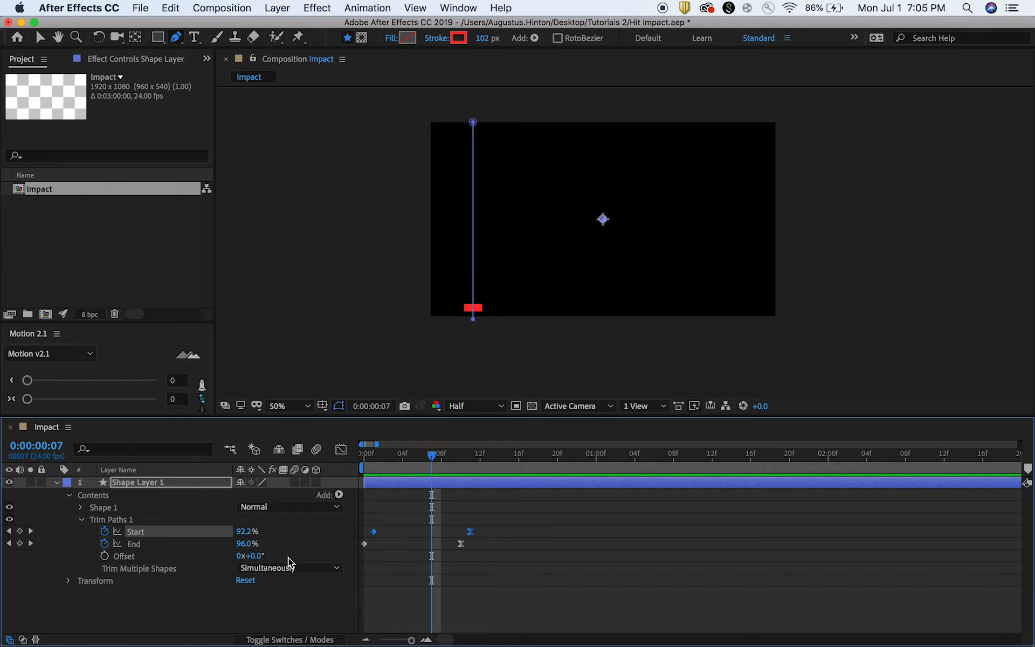
left_click_drag(474, 532, 483, 533)
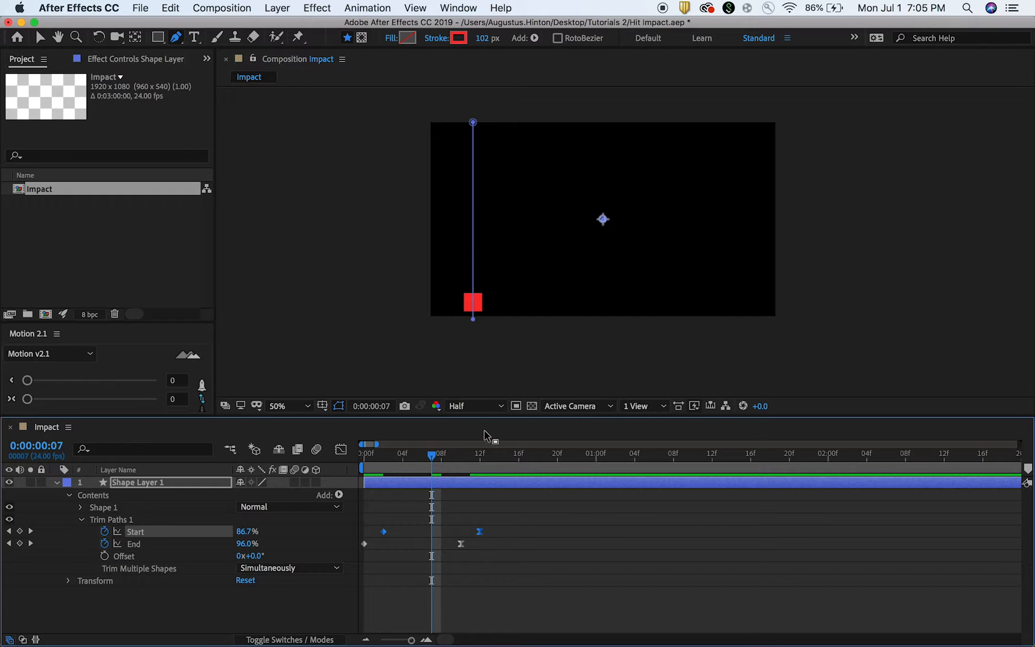
left_click_drag(436, 458, 322, 477)
key("space")
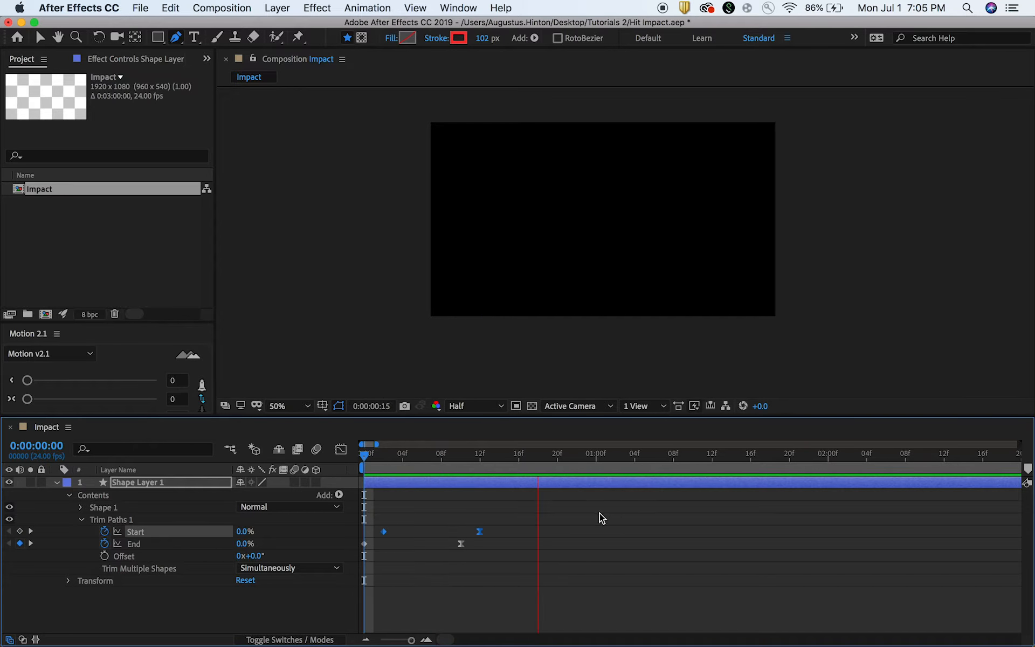
key("space")
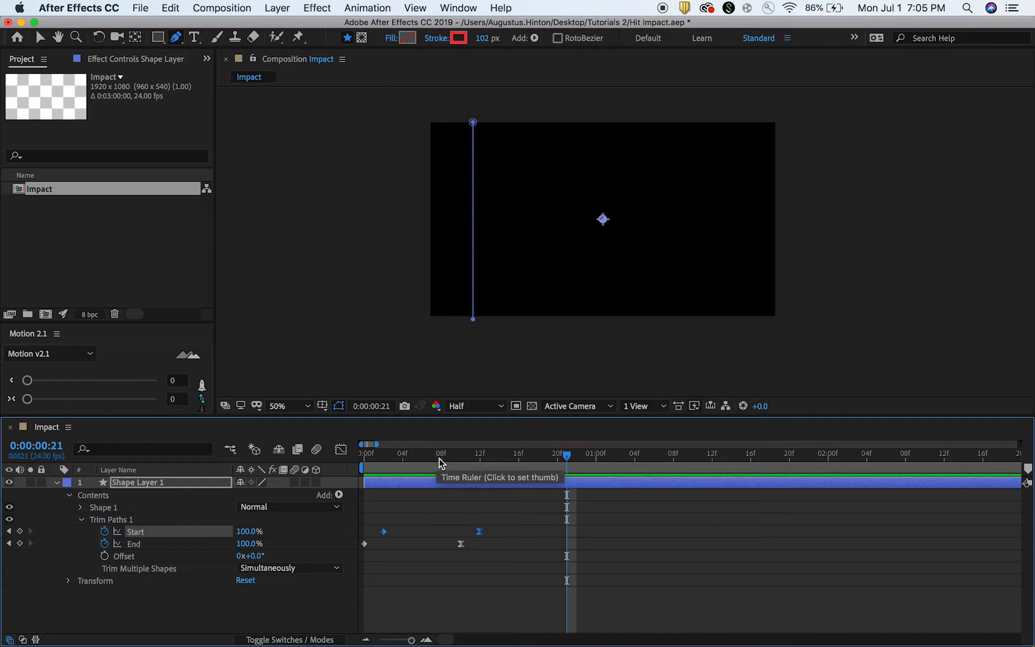
Duplicate Shape Layer 1, offset the copy to the right of the original and set its stroke width to 214 px.
mouse_move(439, 458)
left_mouse_down()
mouse_move(360, 465)
mouse_move(459, 459)
mouse_move(414, 475)
left_mouse_up()
left_click(428, 487)
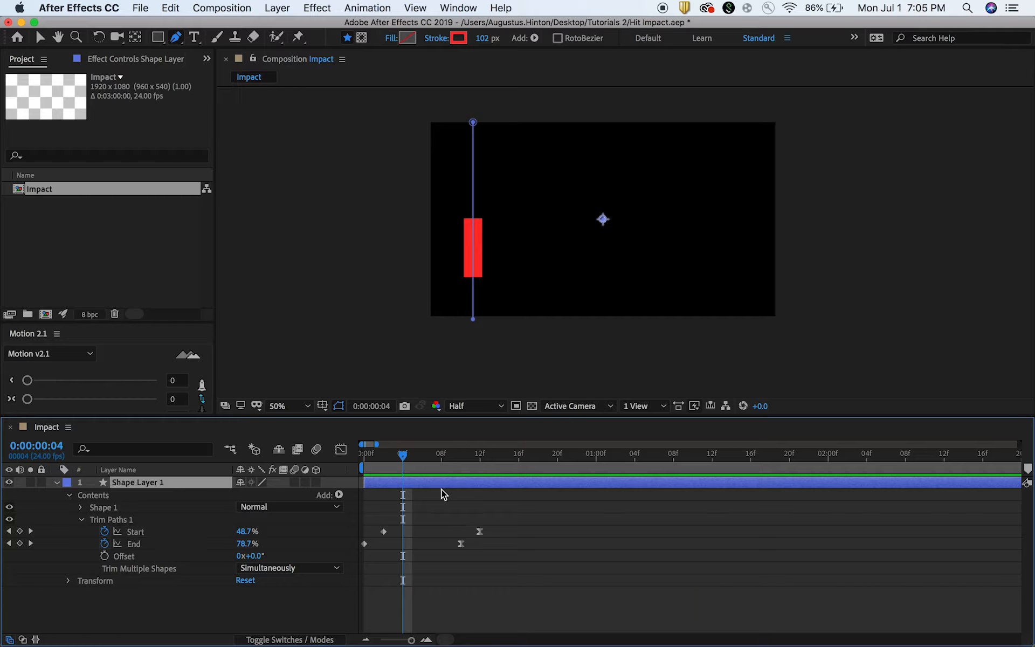
key("super+d")
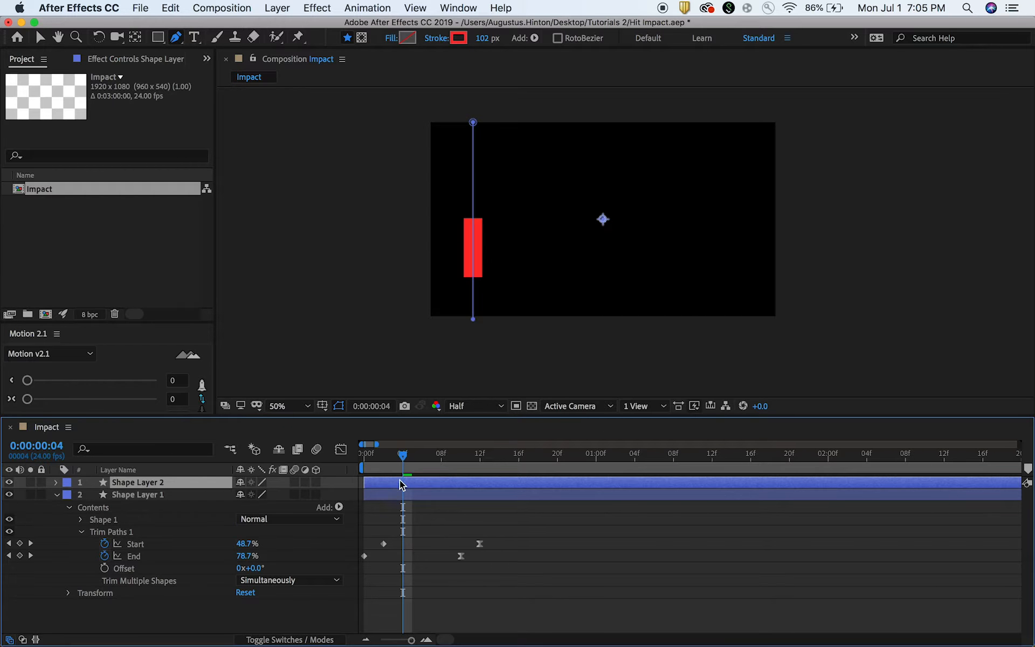
key("v")
left_click_drag(608, 219, 665, 219)
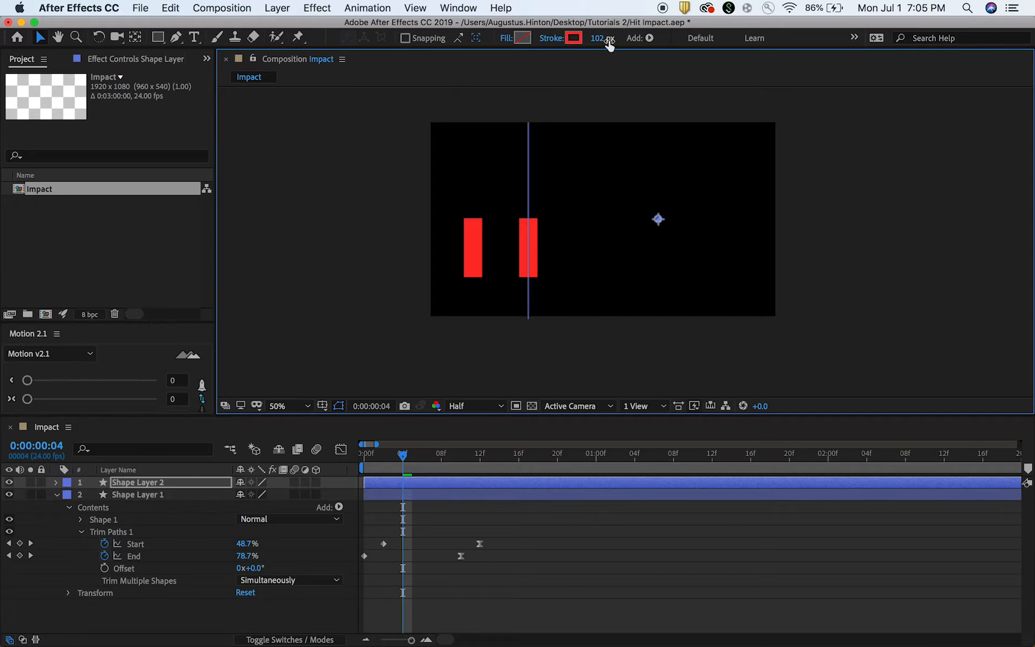
left_click_drag(605, 40, 673, 34)
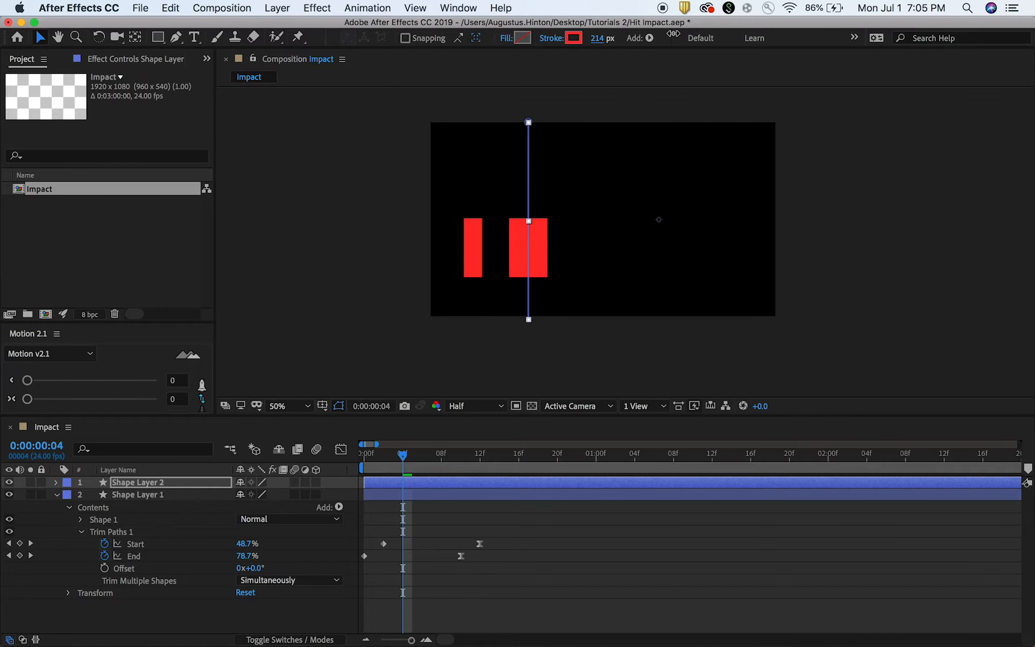
Shorten the path of Shape Layer 2 by raising its lower end point, and save the project.
key("g")
left_click(529, 320)
left_click_drag(529, 320, 529, 277)
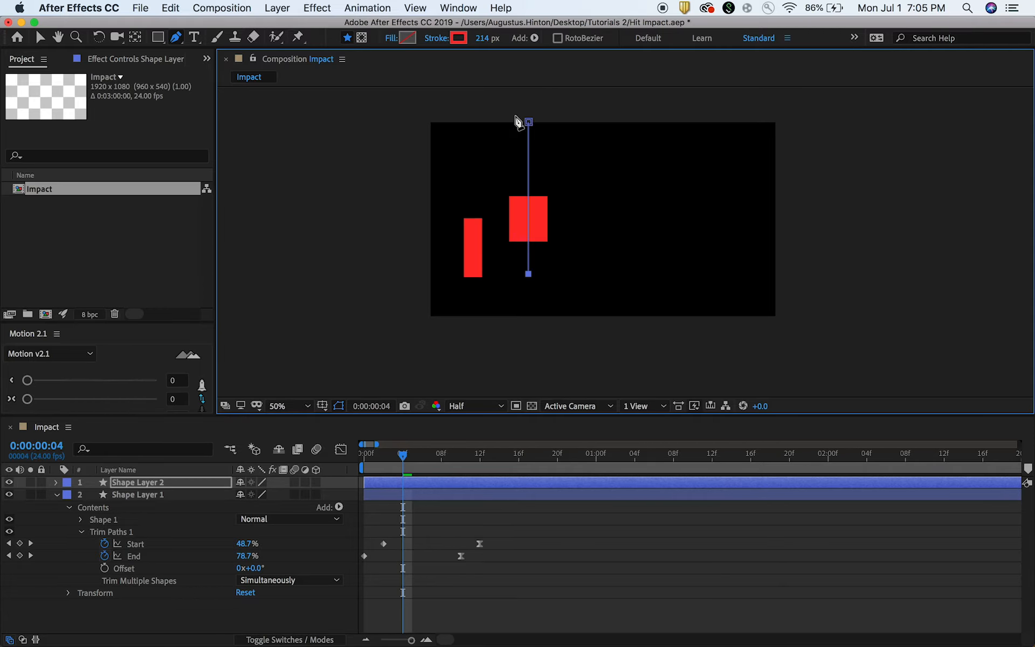
key("v")
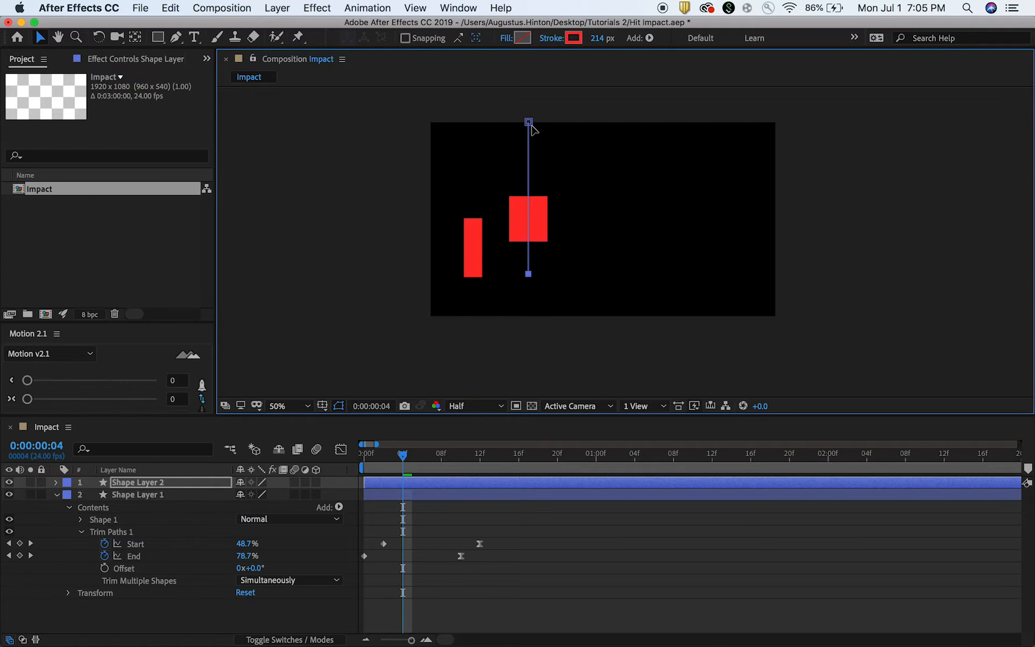
left_click(456, 501)
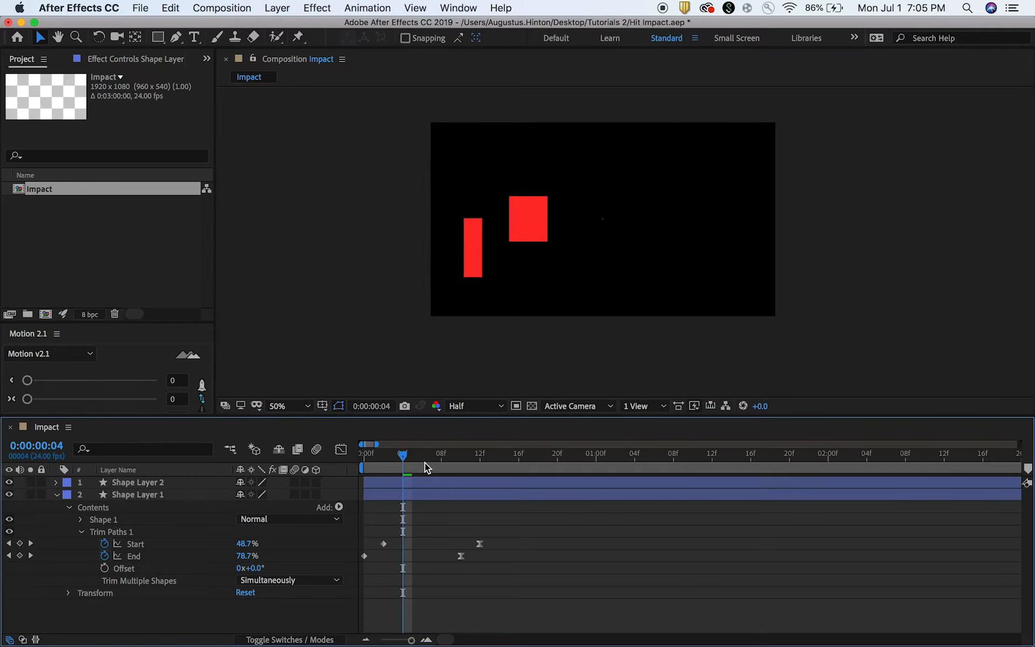
key("super+s")
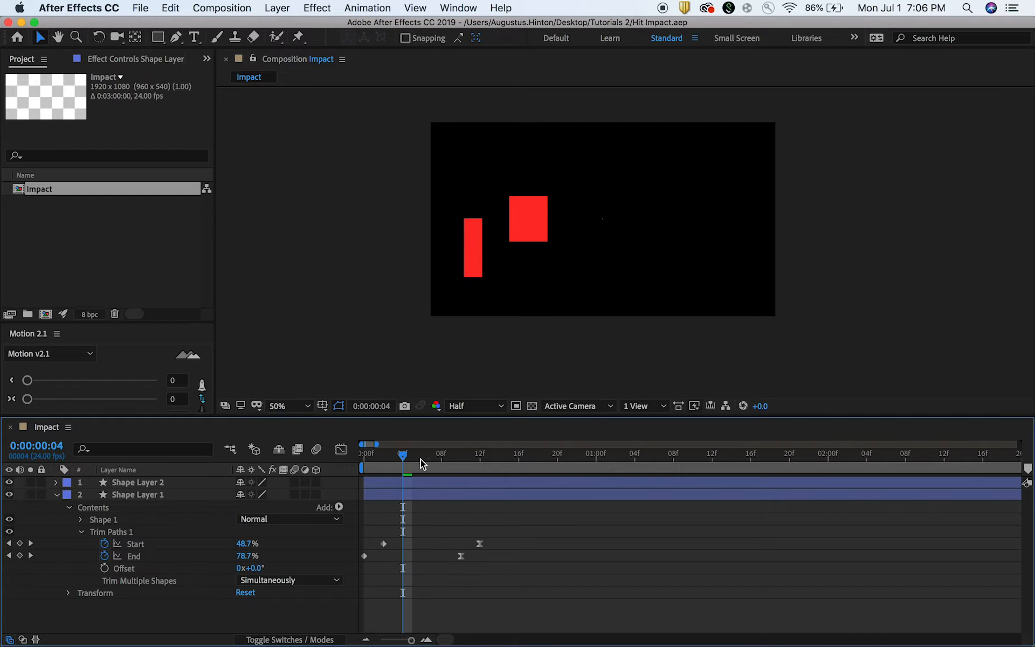
Duplicate Shape Layer 2 and move the copy to the right beside it.
left_click_drag(417, 460, 441, 462)
left_click(451, 481)
key("super+d")
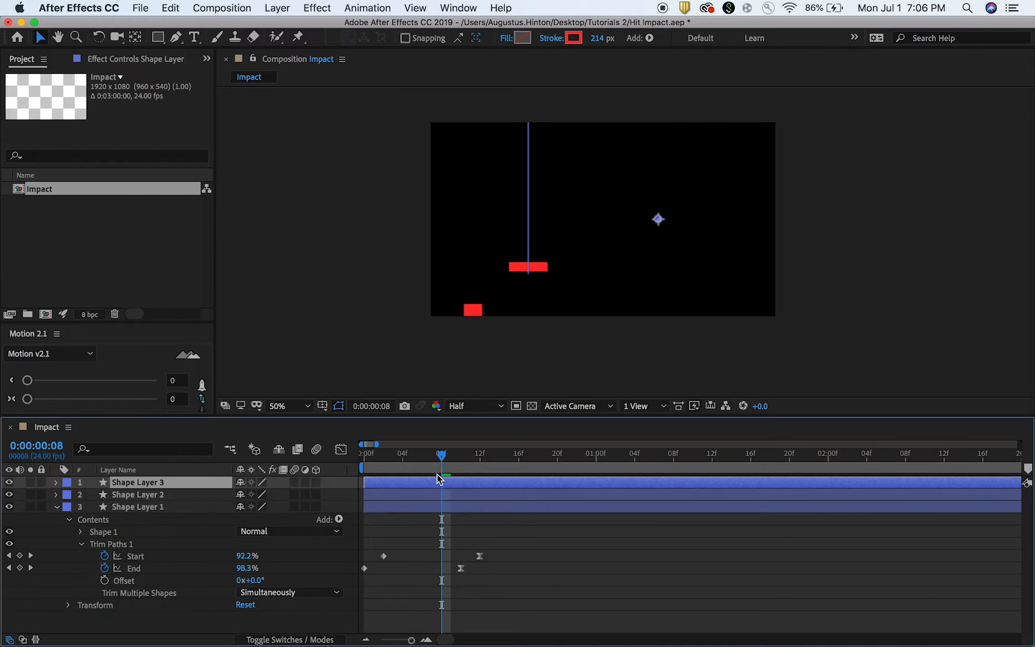
left_click_drag(659, 221, 709, 217)
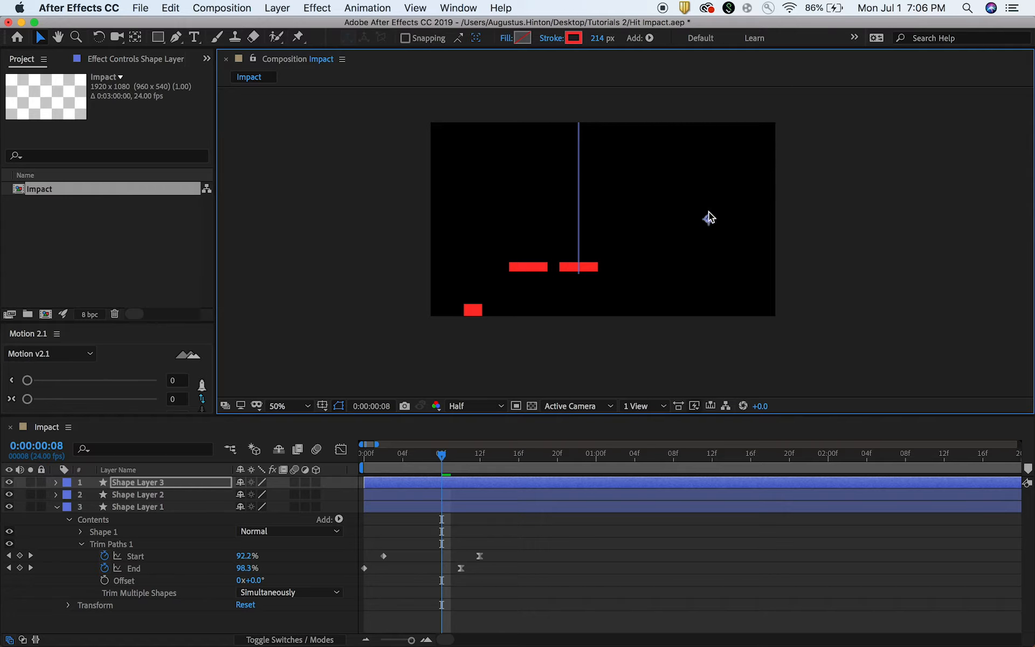
Set the stroke color of Shape Layer 3 to orange-red FF6038.
left_click(574, 37)
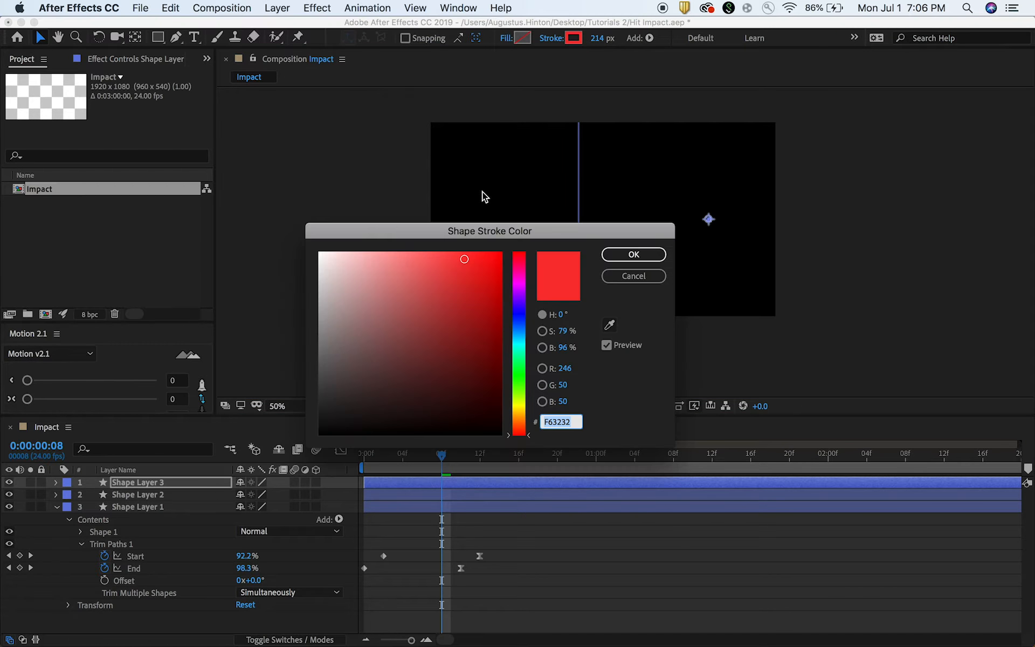
left_click(526, 430)
left_click(475, 267)
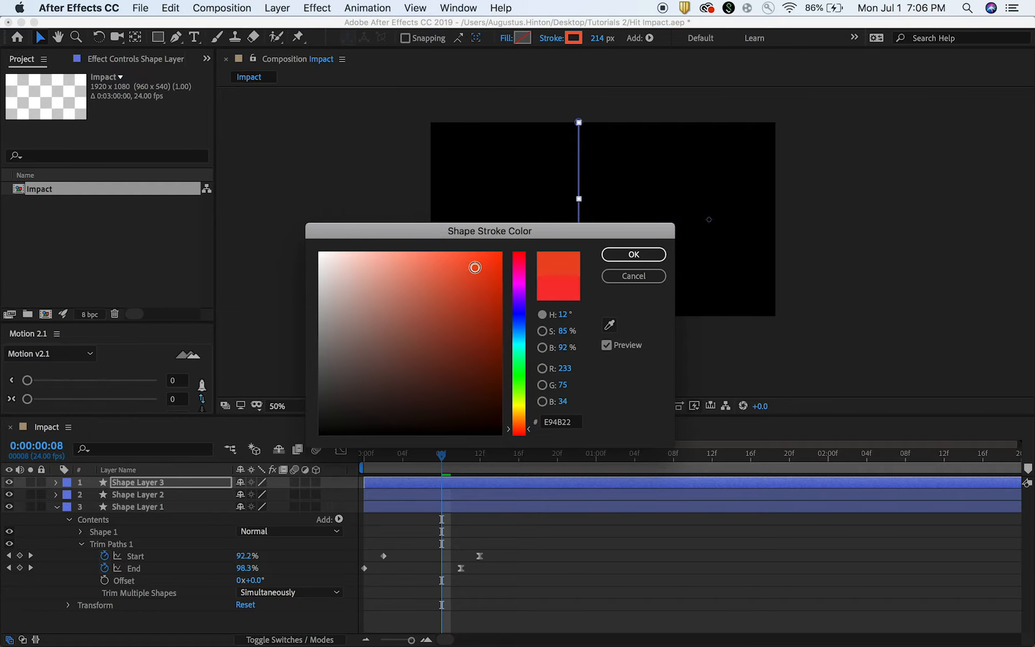
left_click_drag(475, 267, 448, 250)
left_click(630, 255)
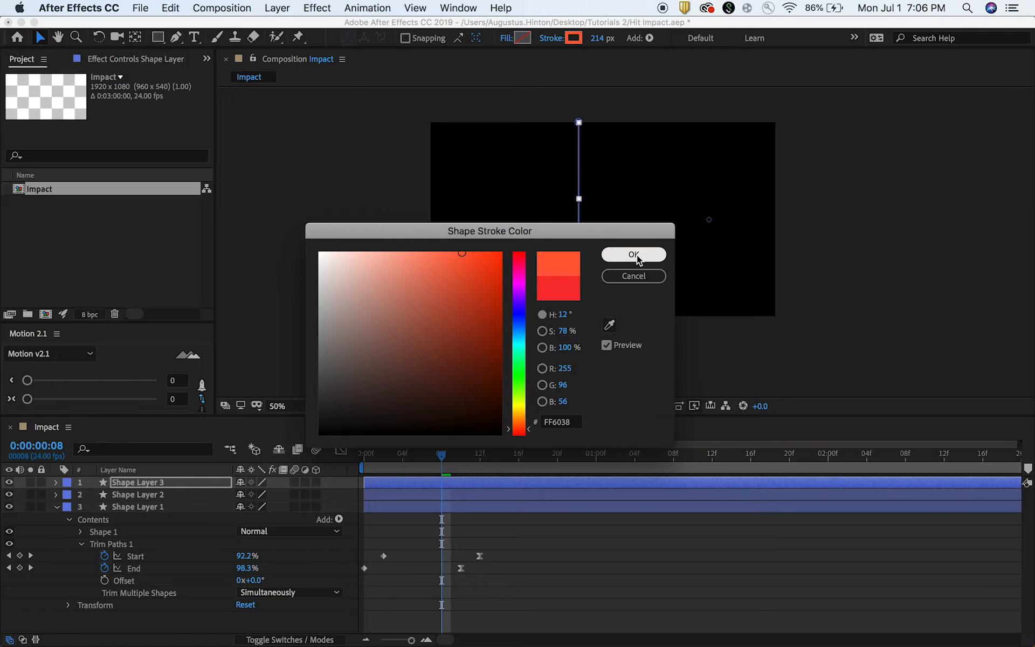
Go to frame 6, duplicate Shape Layer 3 and move the copy farther right in the composition.
mouse_move(442, 456)
left_mouse_down()
mouse_move(382, 456)
mouse_move(423, 458)
left_mouse_up()
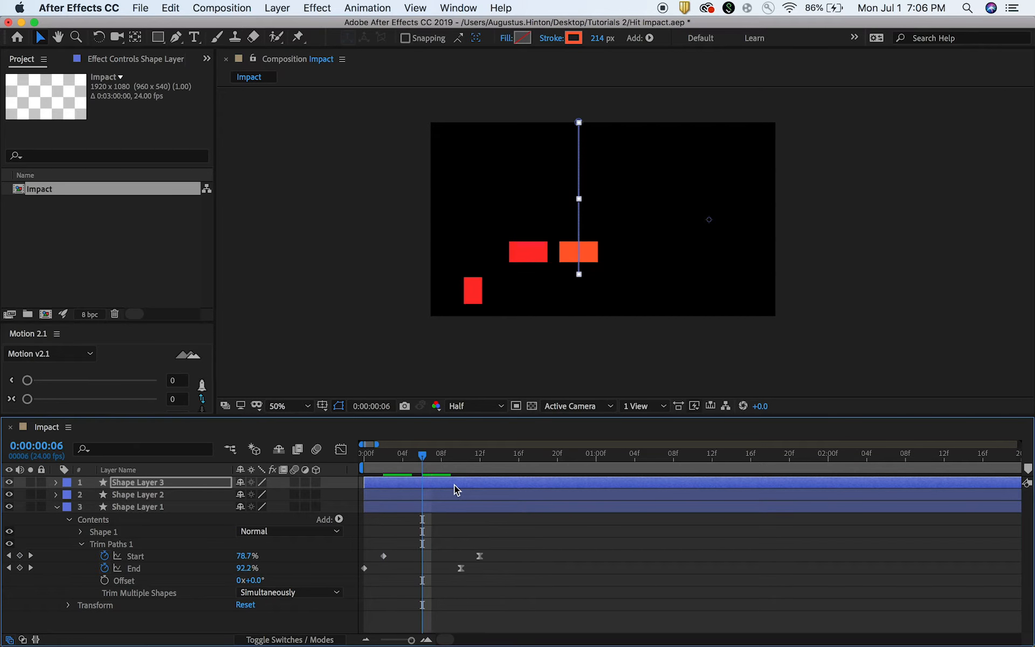
left_click(454, 484)
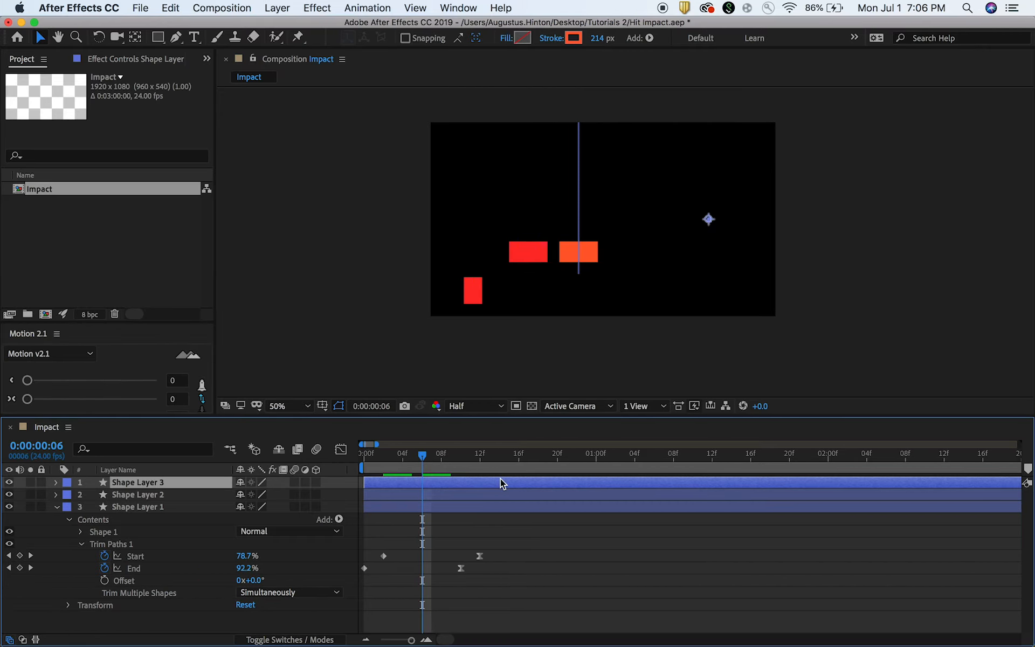
key("super+d")
left_click_drag(713, 220, 797, 215)
Set the stroke of Shape Layer 4 to orange FFAC38 and its width to 481 px.
left_click(575, 38)
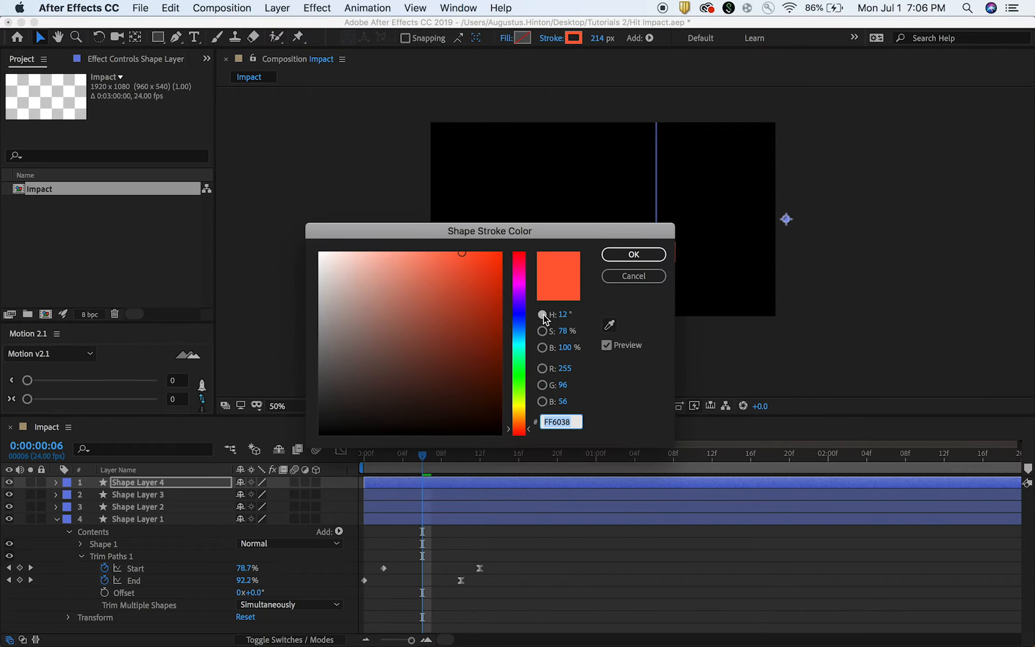
left_click_drag(514, 404, 515, 418)
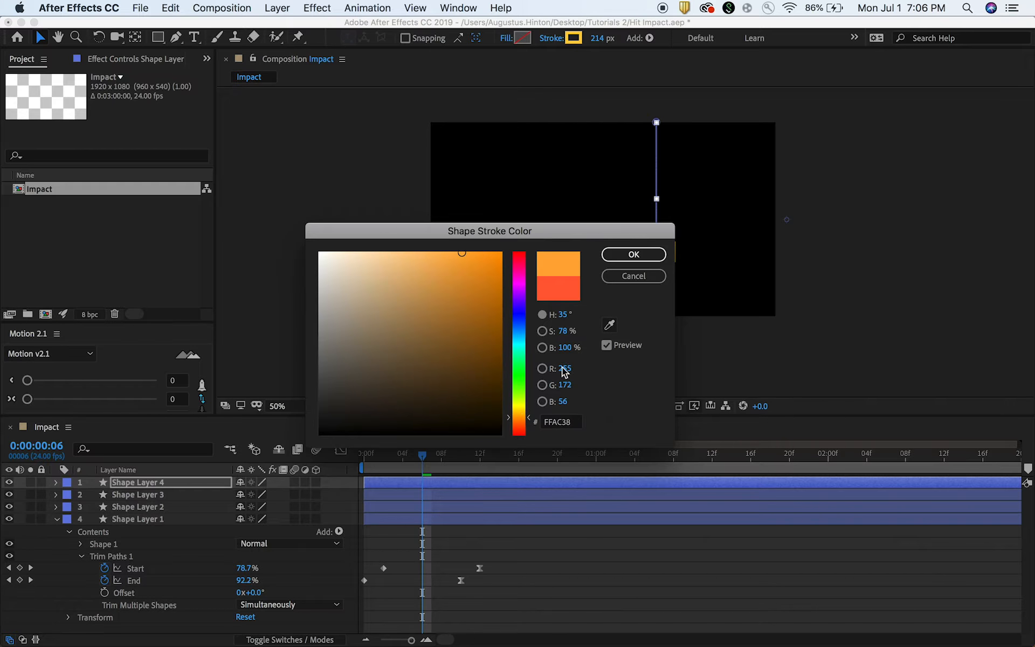
left_click(634, 254)
left_click_drag(600, 43, 796, 45)
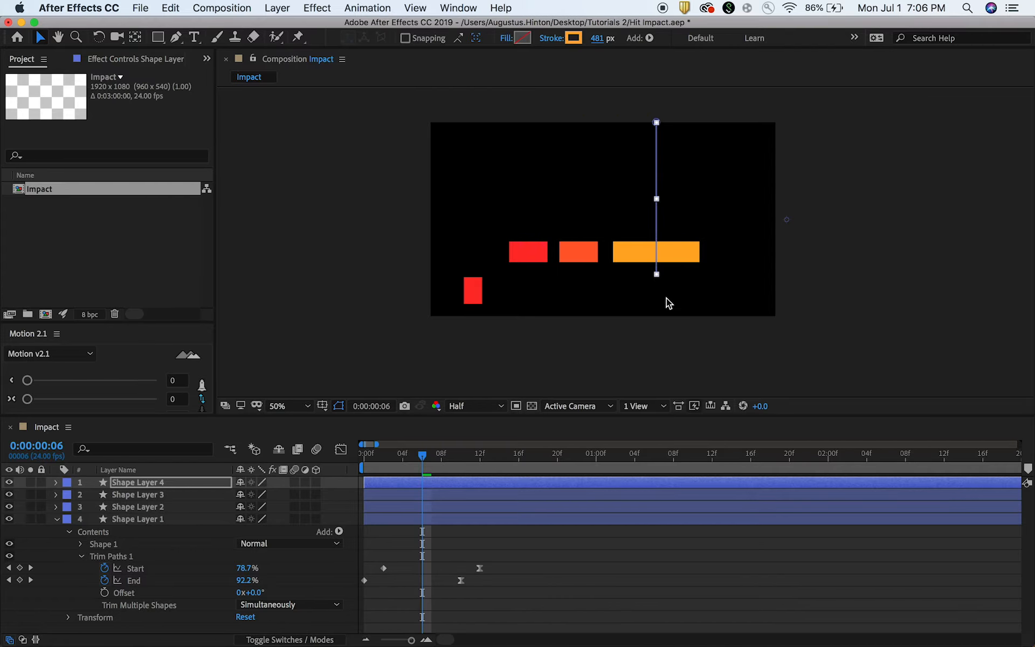
Lengthen the path of Shape Layer 3 by moving its lower end point down.
left_click(476, 495)
key("g")
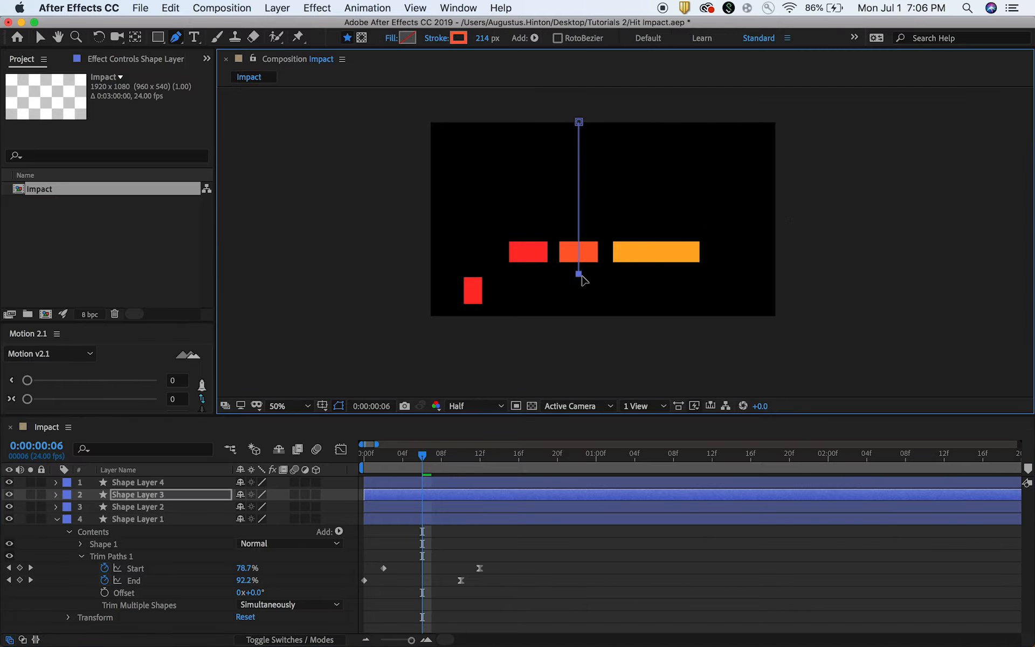
left_click_drag(580, 274, 581, 303)
left_click(597, 534)
Duplicate Shape Layer 4, move the copy slightly to the right, and shorten its path by raising the lower end point.
left_click(601, 482)
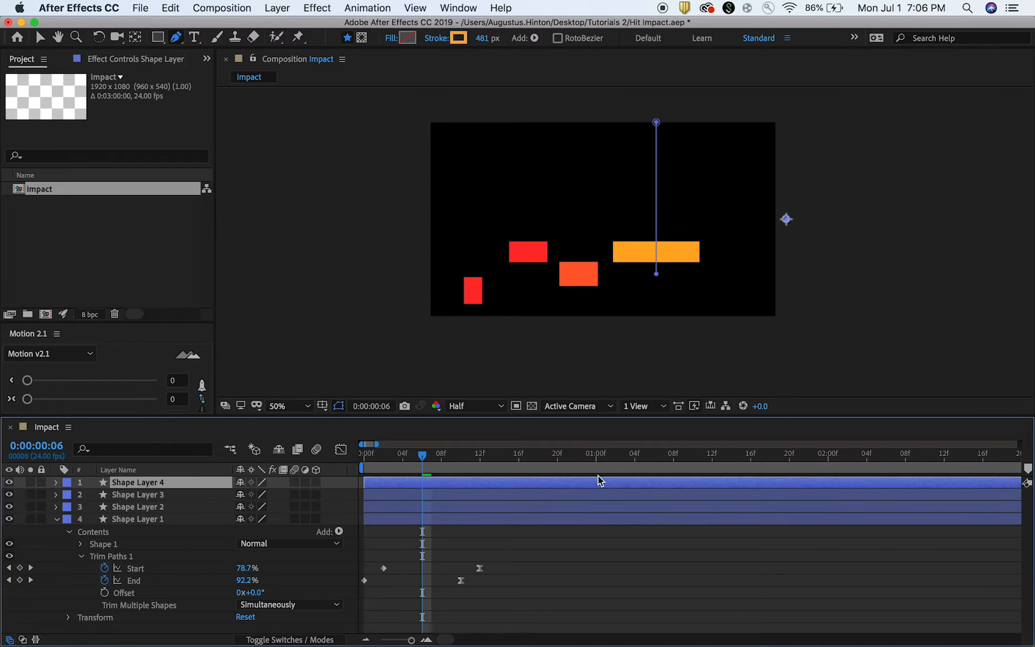
key("super+d")
key("v")
left_click_drag(800, 221, 826, 220)
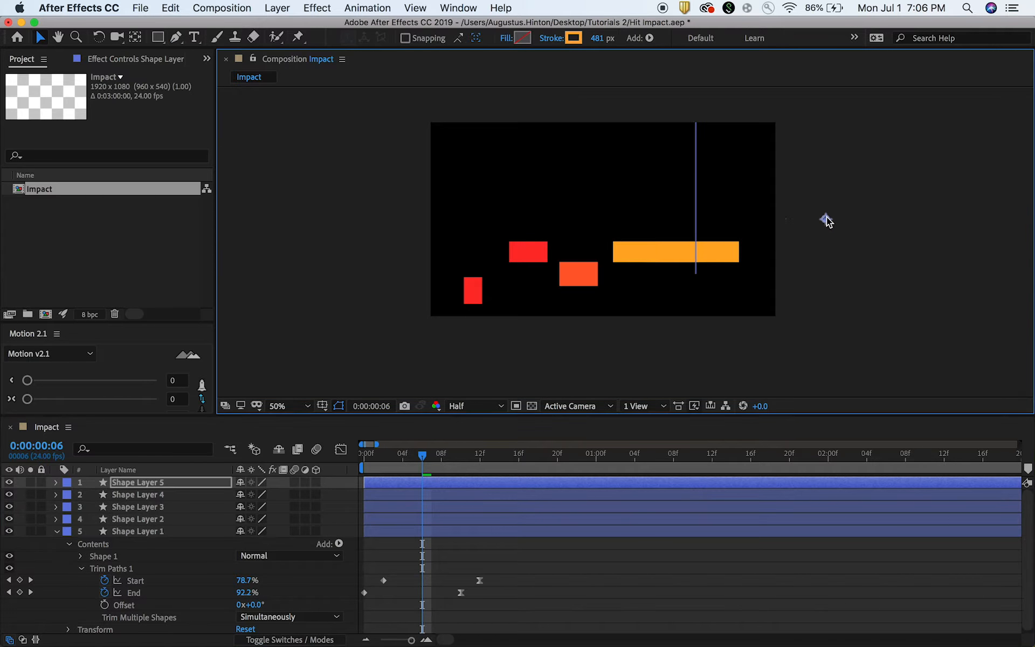
key("g")
left_click_drag(696, 274, 696, 249)
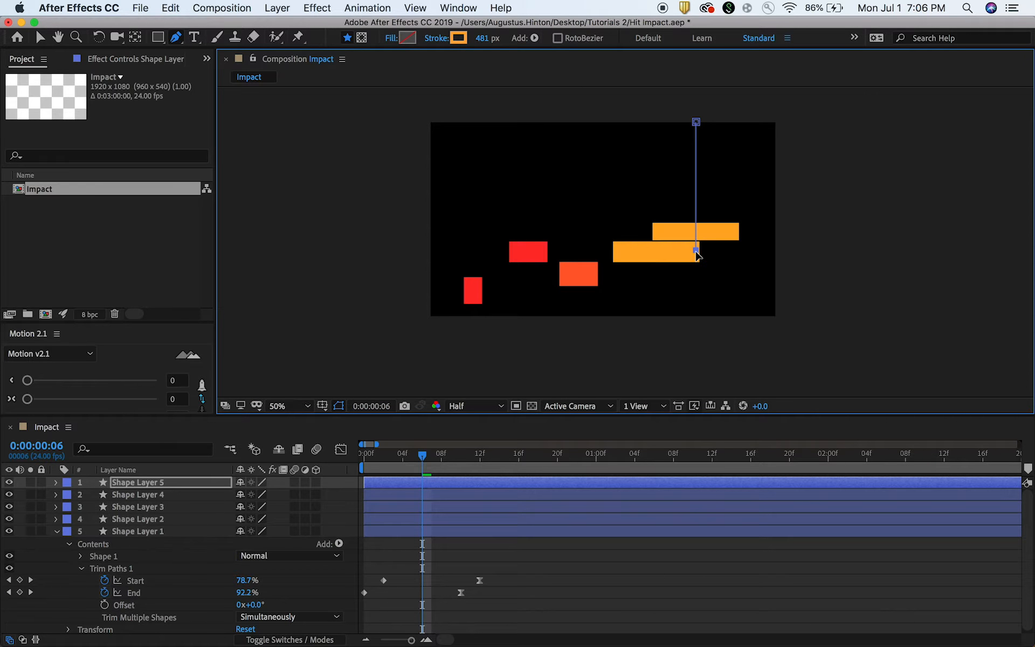
Set the stroke of Shape Layer 5 to a 265 px width and the deeper orange FF9C12.
left_click(482, 38)
left_click(555, 64)
left_click_drag(480, 41, 345, 46)
left_click_drag(482, 38, 473, 39)
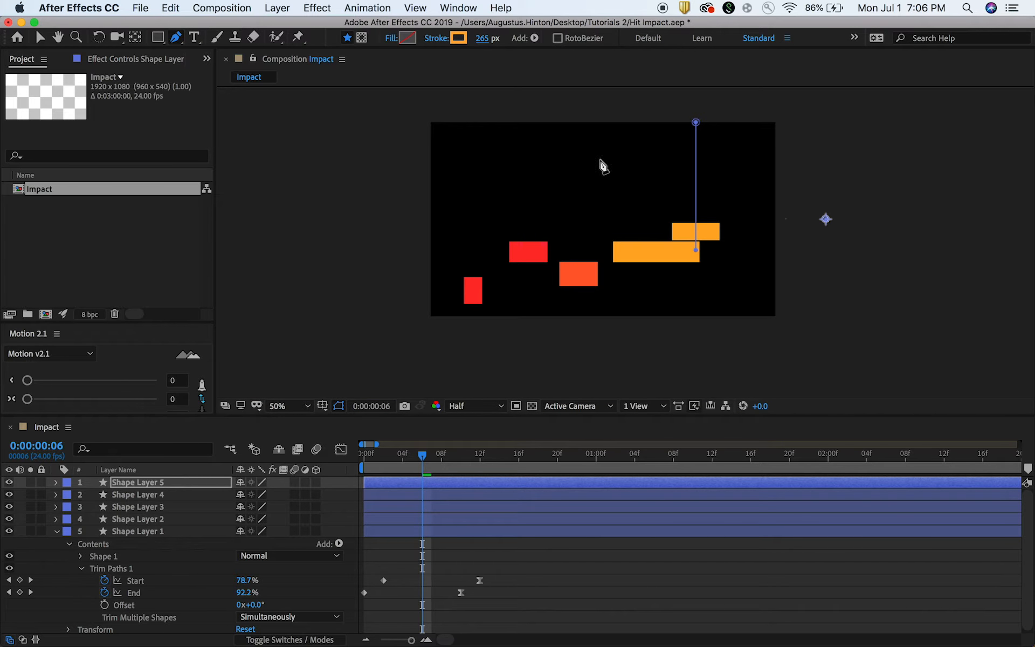
left_click(459, 38)
left_click_drag(480, 270, 492, 251)
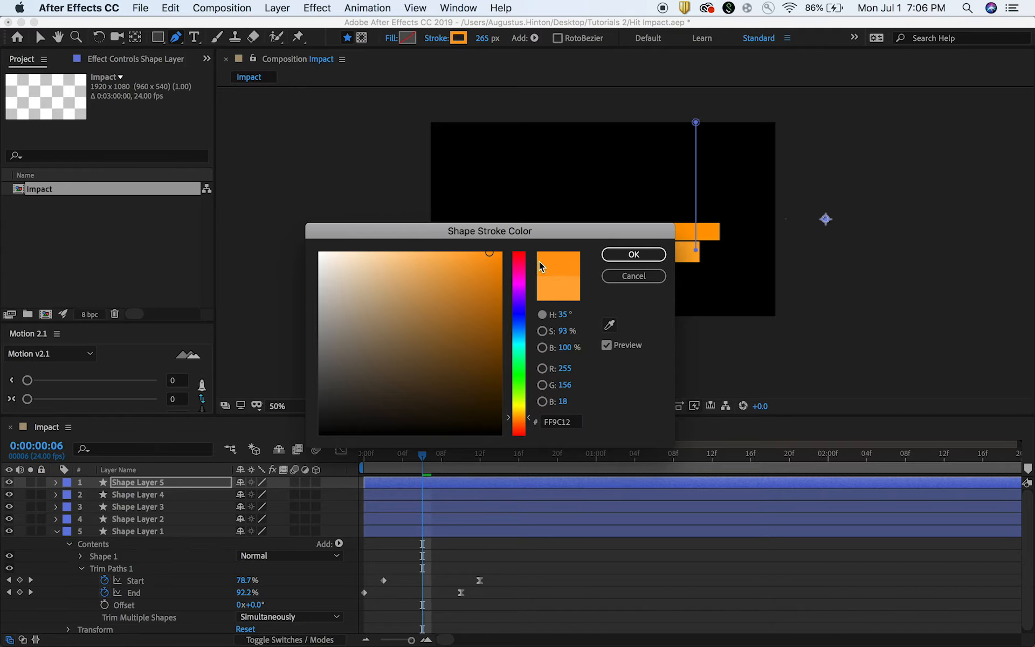
left_click(634, 254)
key("v")
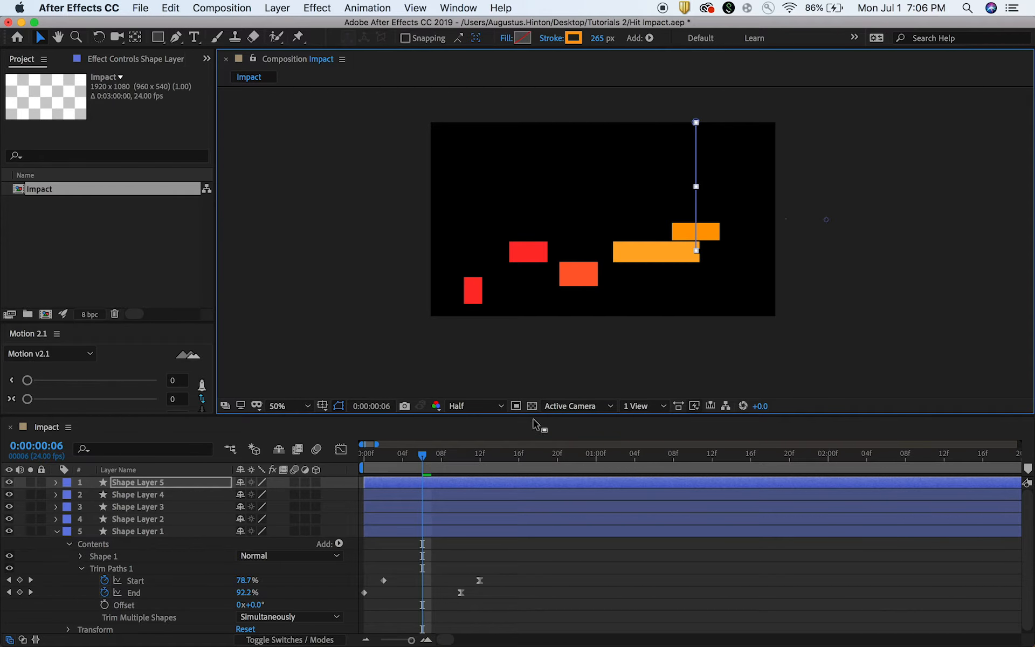
Go to frame 5 and duplicate Shape Layer 2, the red line in the second position.
mouse_move(423, 456)
left_mouse_down()
mouse_move(383, 459)
mouse_move(423, 461)
left_mouse_up()
left_click(496, 493)
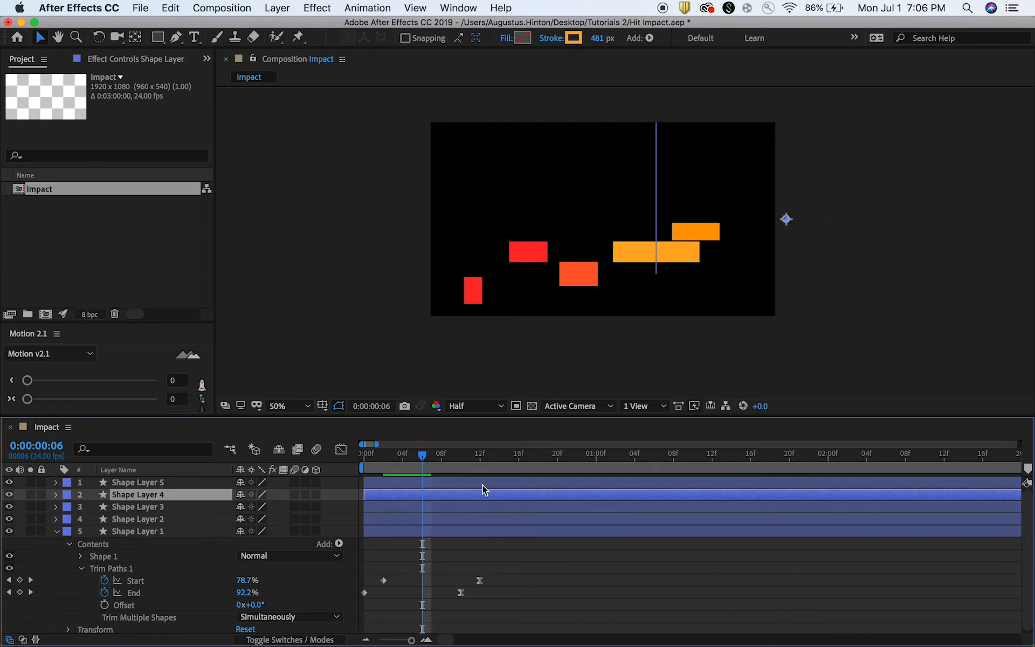
left_click_drag(419, 465, 413, 462)
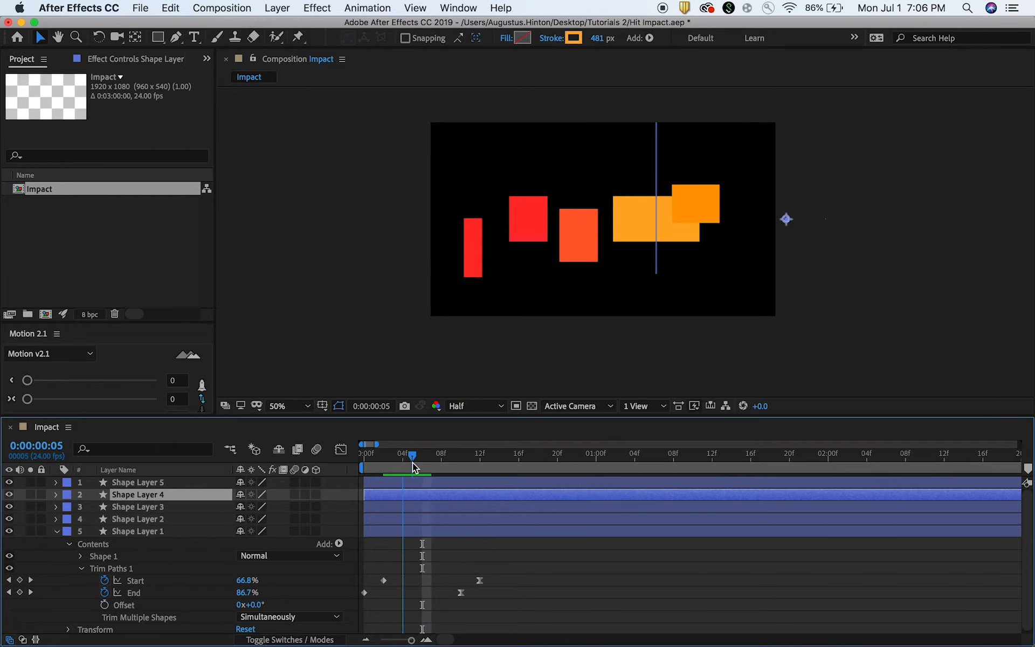
left_click(452, 506)
left_click(458, 520)
key("super+d")
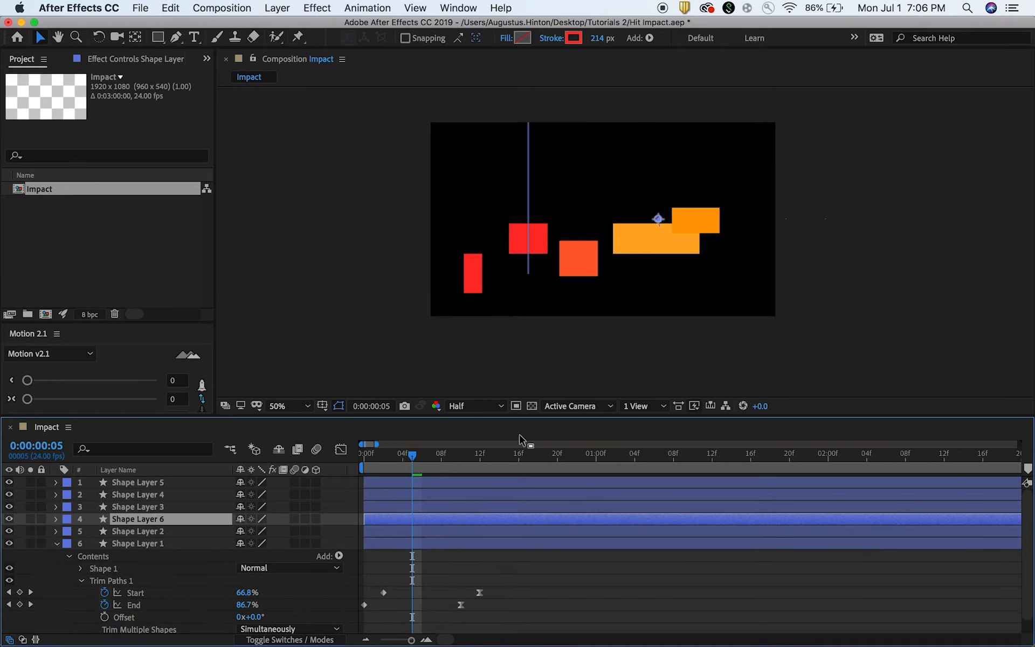
Set the stroke of Shape Layer 6 to a light pink and narrow it to 84 px.
left_click(574, 38)
left_click_drag(414, 259, 402, 244)
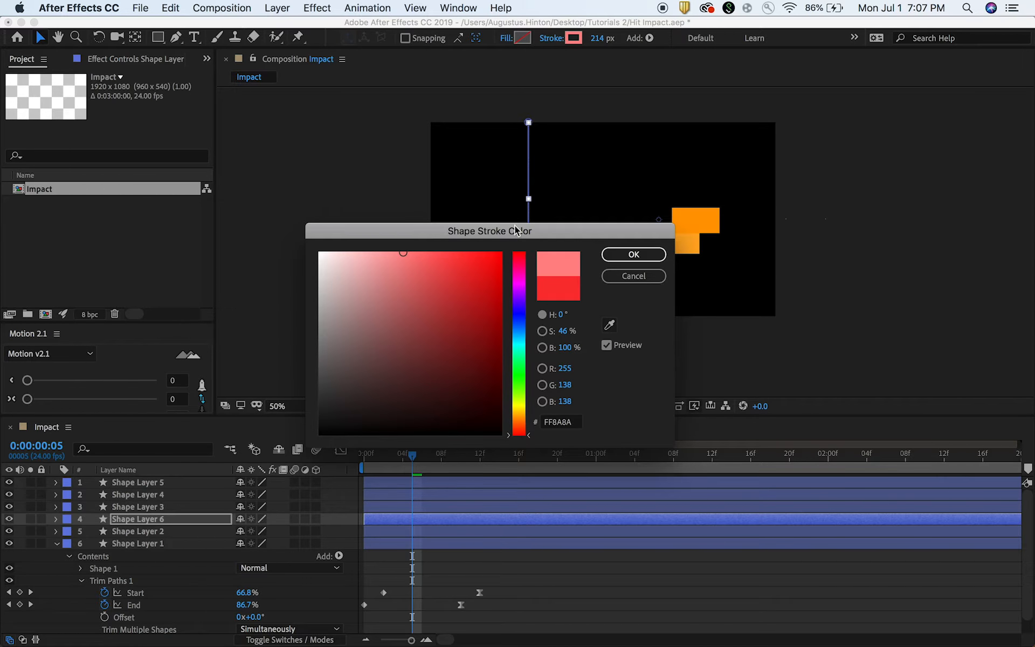
left_click(518, 256)
left_click(631, 254)
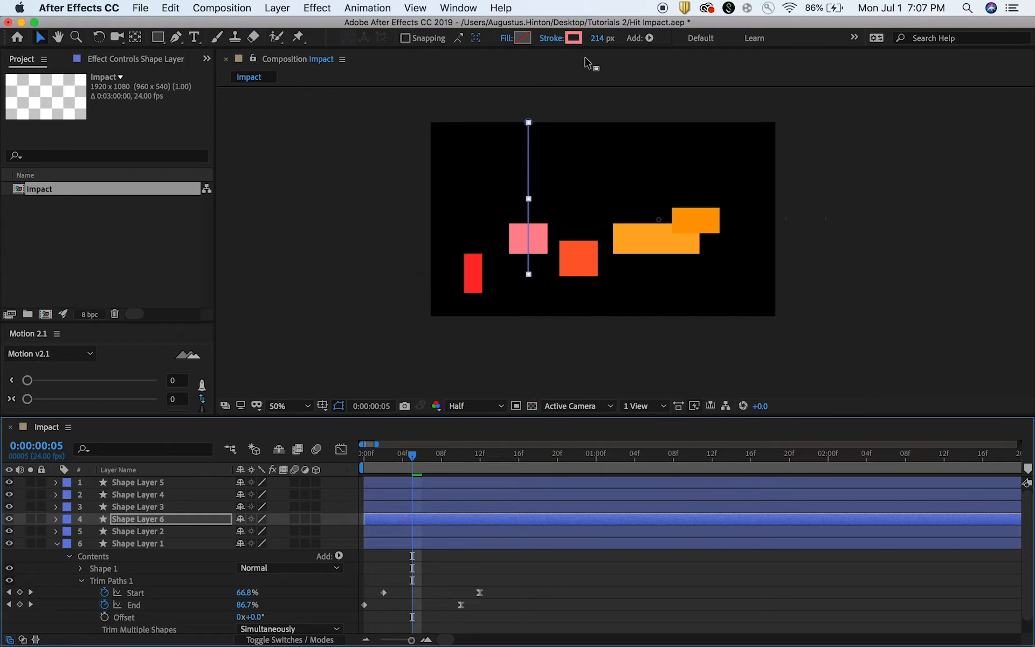
left_click_drag(606, 39, 603, 37)
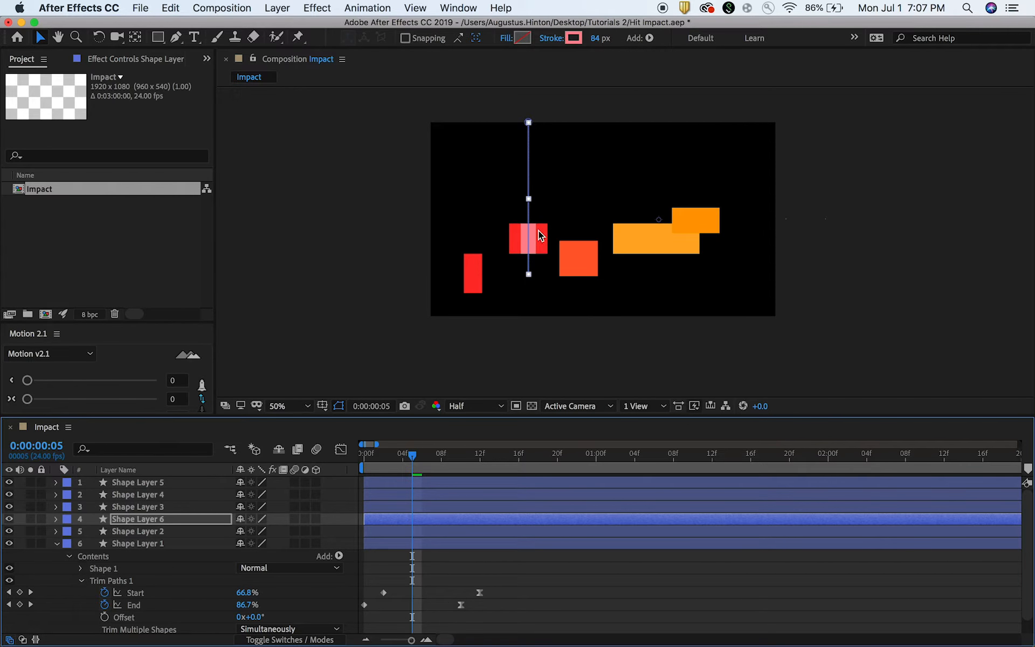
Shorten the path of the pink line in Shape Layer 6 slightly by raising its lower end point.
key("g")
left_click(529, 275)
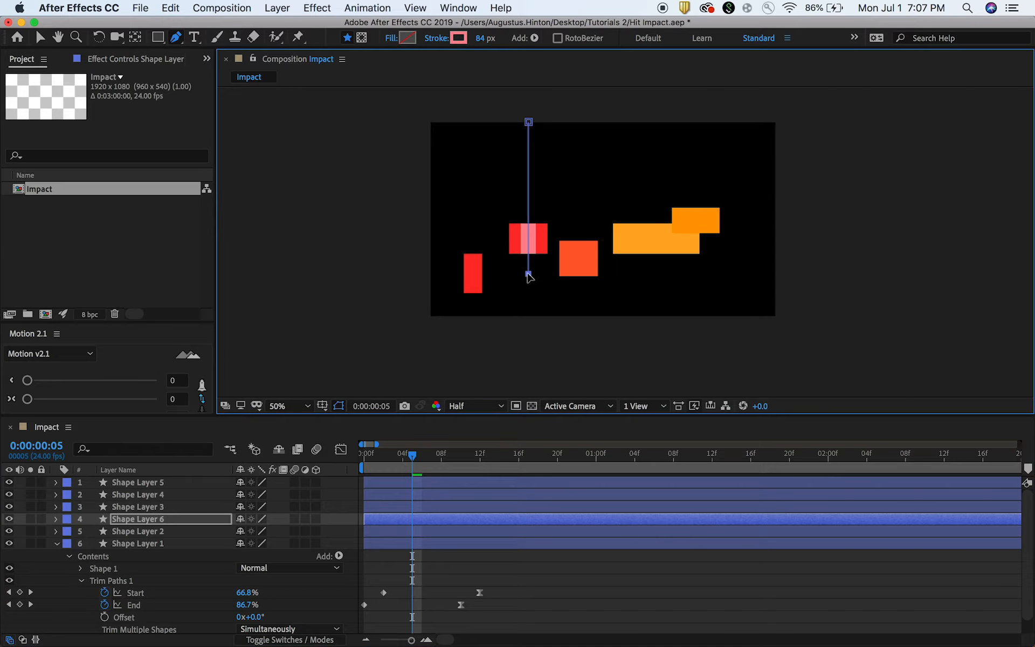
left_click_drag(528, 274, 529, 265)
Play back the line animation to check its timing and return to frame 0.
mouse_move(412, 464)
left_mouse_down()
mouse_move(386, 464)
mouse_move(423, 464)
mouse_move(413, 464)
left_mouse_up()
key("space")
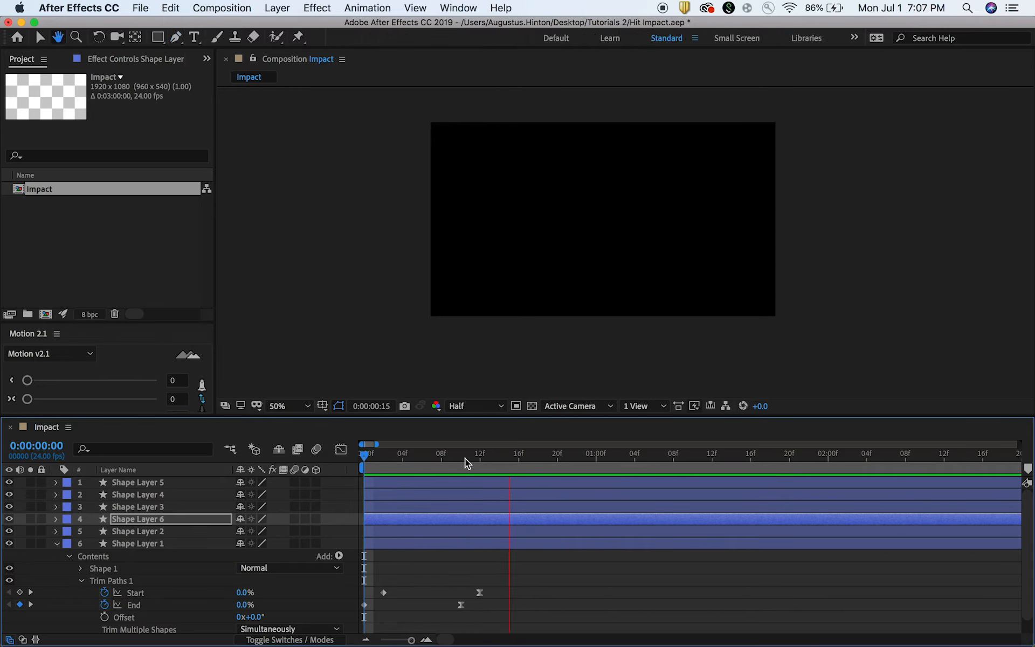
key("space")
left_click_drag(476, 458, 326, 468)
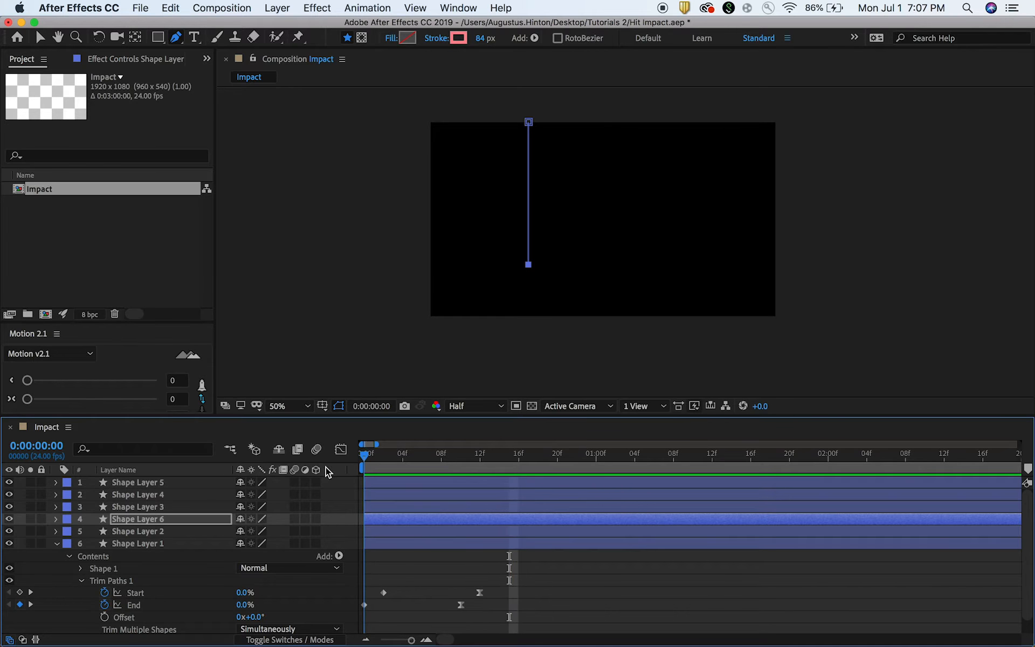
Reveal the trim path Start and End keyframes of all six shape layers.
left_click(492, 477)
left_click(495, 540, "shift")
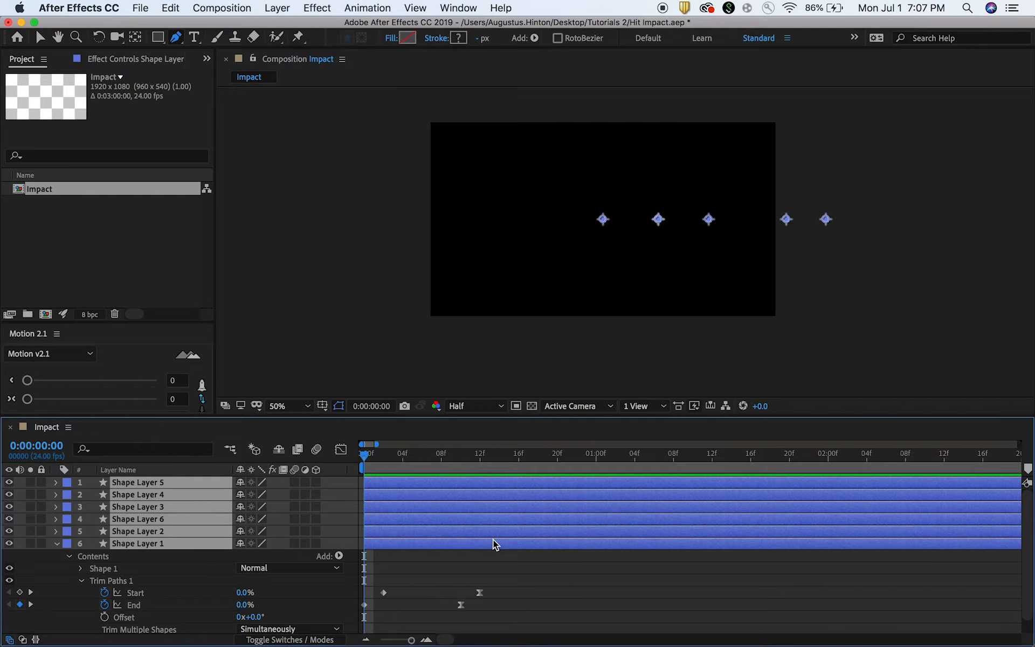
key("u")
scroll(534, 505, "down", 3)
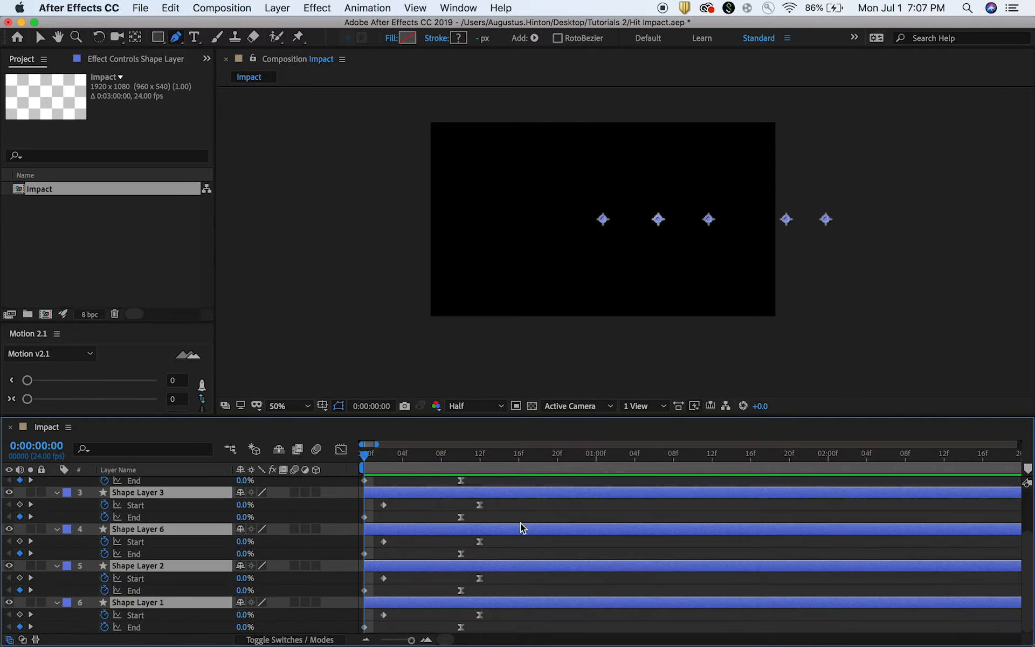
Move the final Start and End keyframes of all shape layers three frames earlier.
left_click_drag(504, 631, 432, 441)
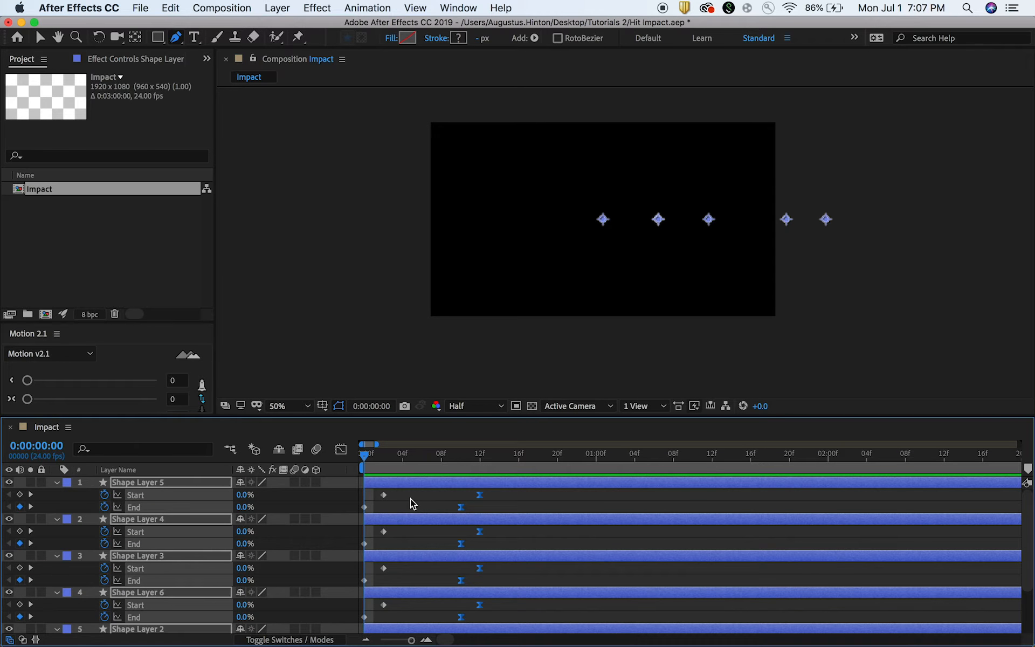
key("alt+Left")
key("alt+Left")
key("alt+Left")
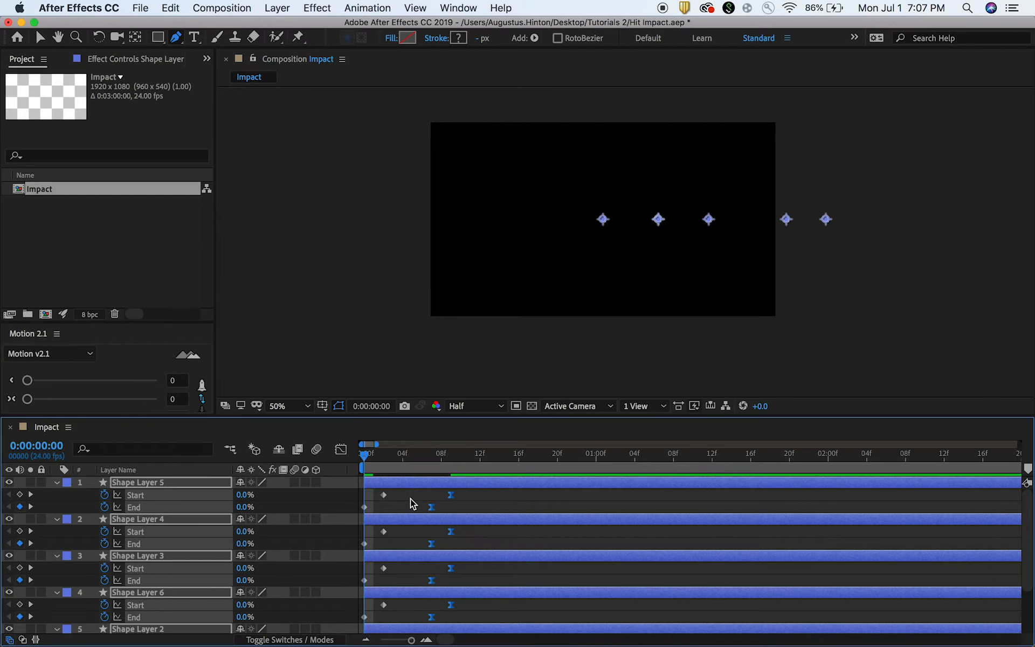
Preview the animation and move the final keyframes of all shape layers one more frame earlier.
key("space")
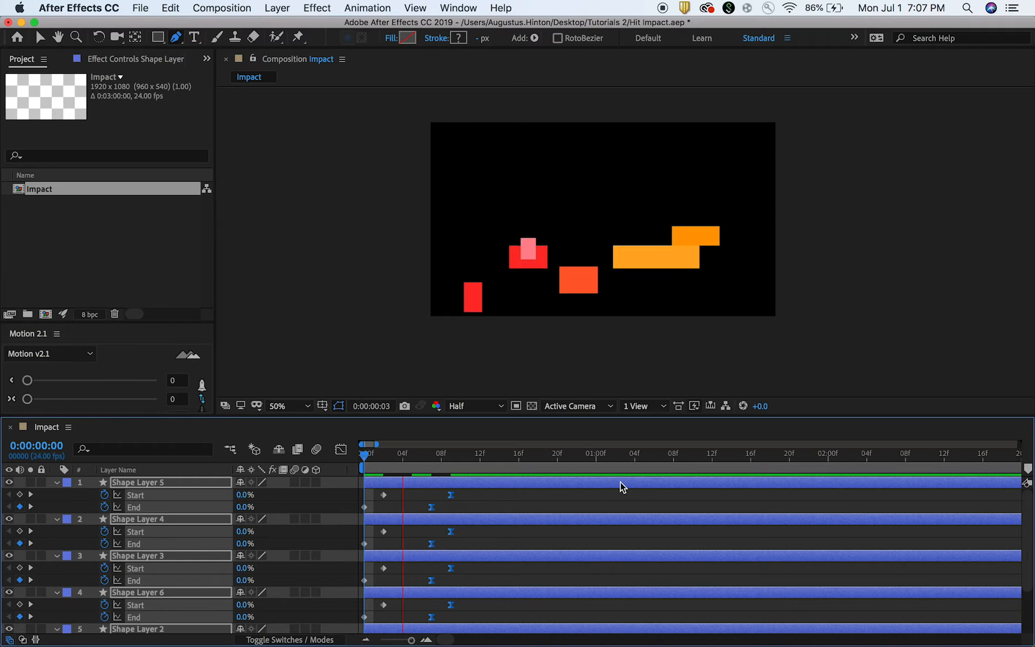
left_click_drag(482, 450, 300, 436)
key("space")
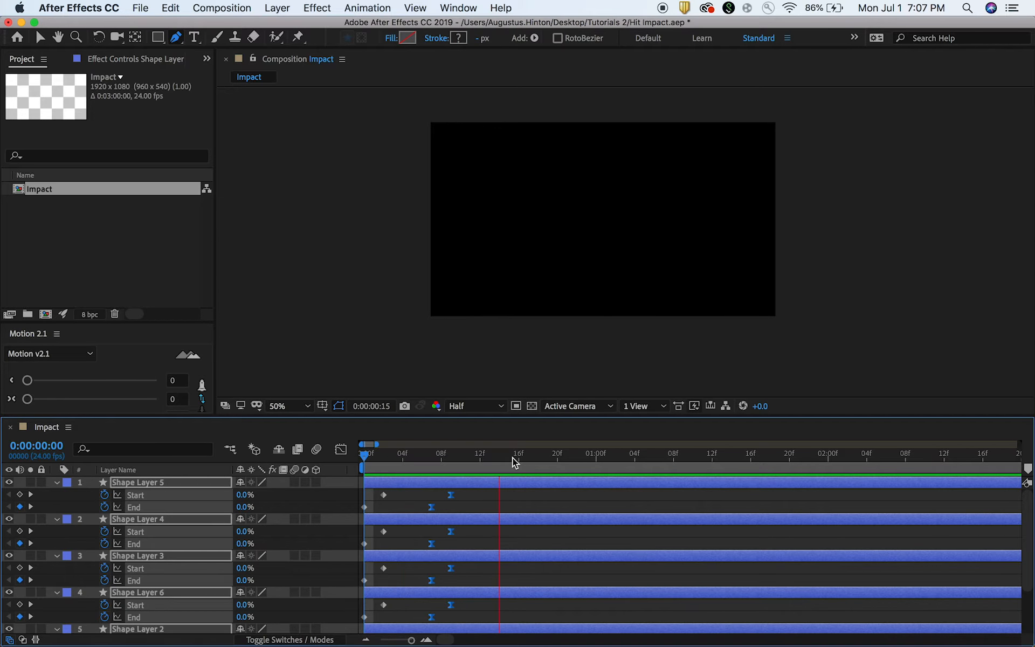
key("space")
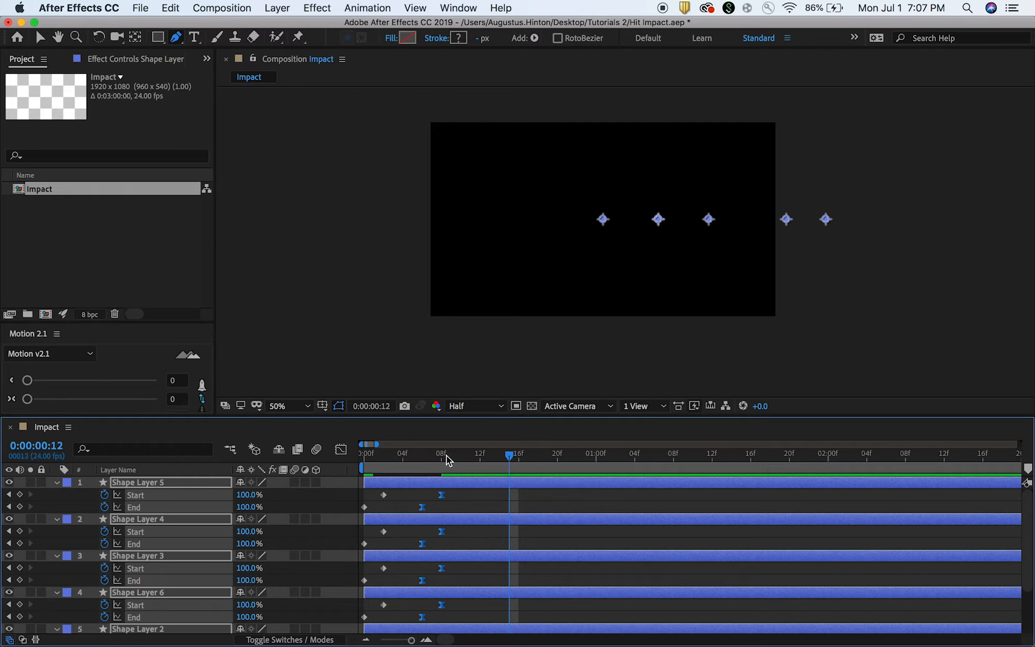
Play back and scrub through the retimed animation from the first frame to check its speed.
left_click_drag(462, 456, 358, 460)
key("space")
left_click_drag(409, 459, 354, 459)
key("space")
key("space")
left_click(516, 496)
left_click_drag(477, 460, 300, 455)
key("space")
key("space")
left_click_drag(414, 464, 384, 464)
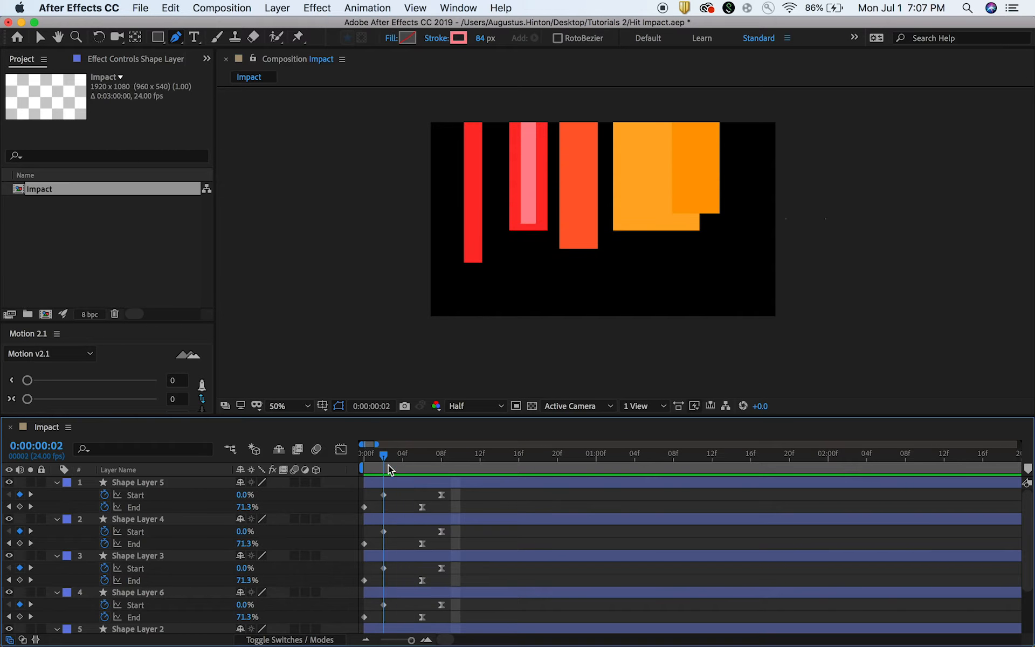
left_click(474, 483)
left_click(495, 501)
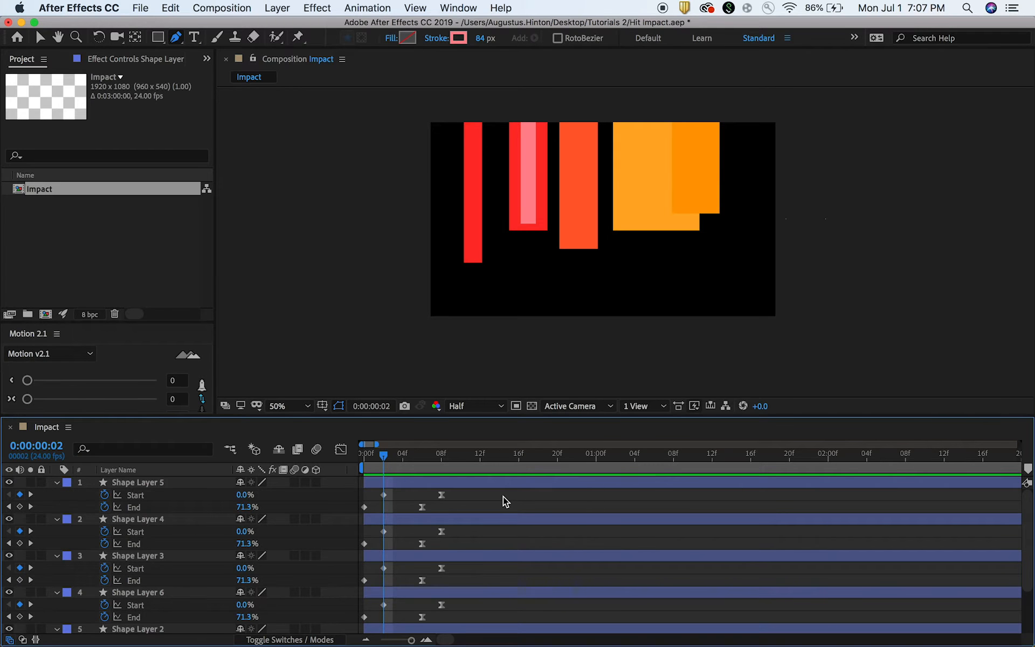
left_click_drag(483, 467, 327, 464)
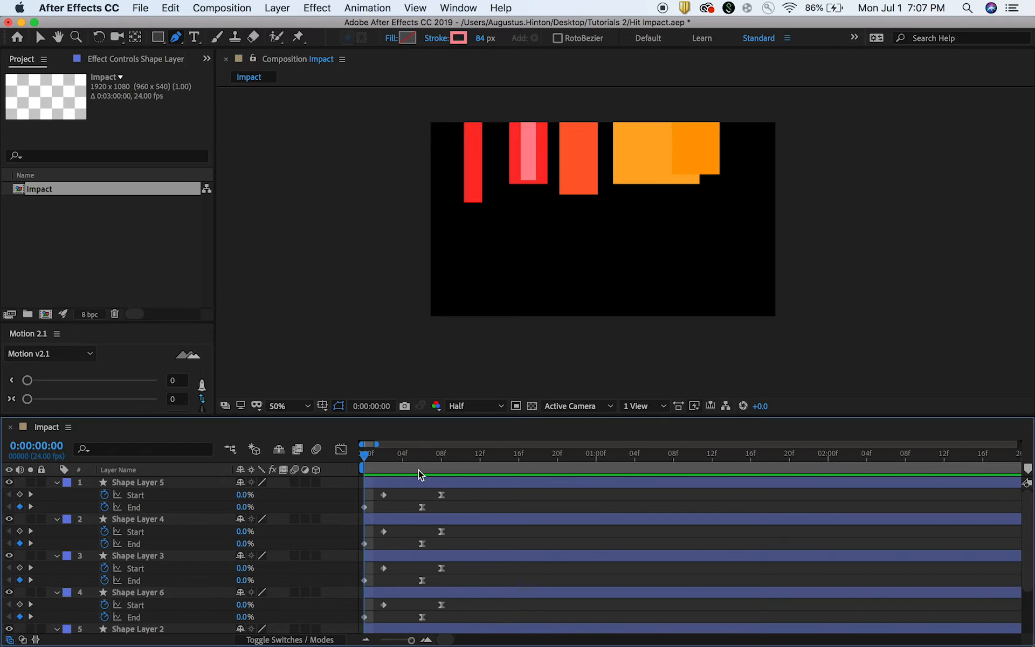
Save the project and, at frame 3, add a new adjustment layer above the shape layers.
left_click(392, 466)
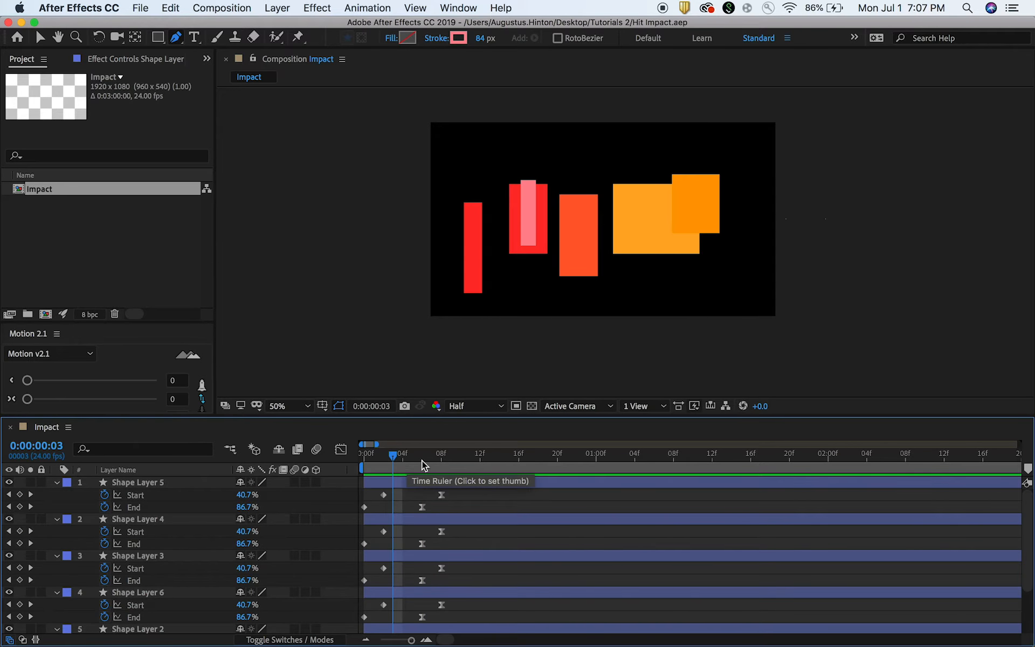
left_click(275, 6)
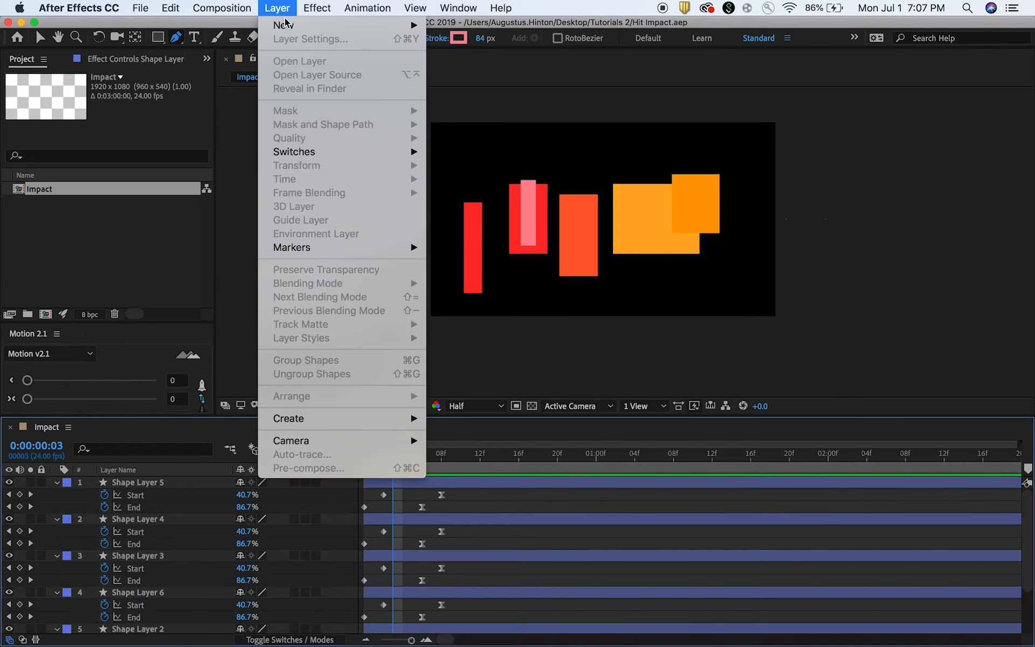
mouse_move(285, 26)
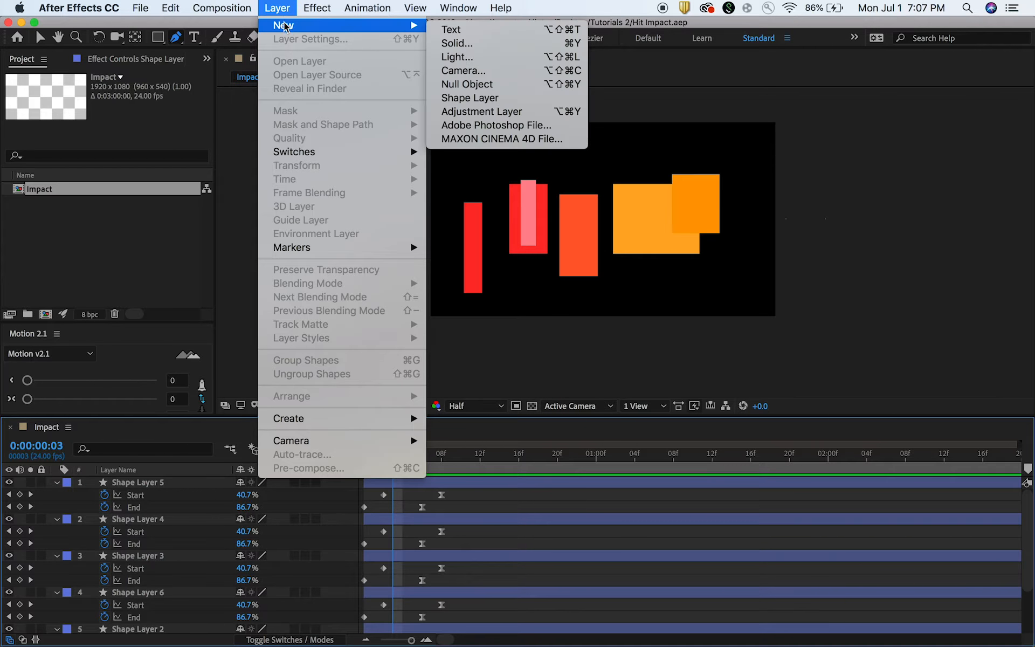
left_click(475, 112)
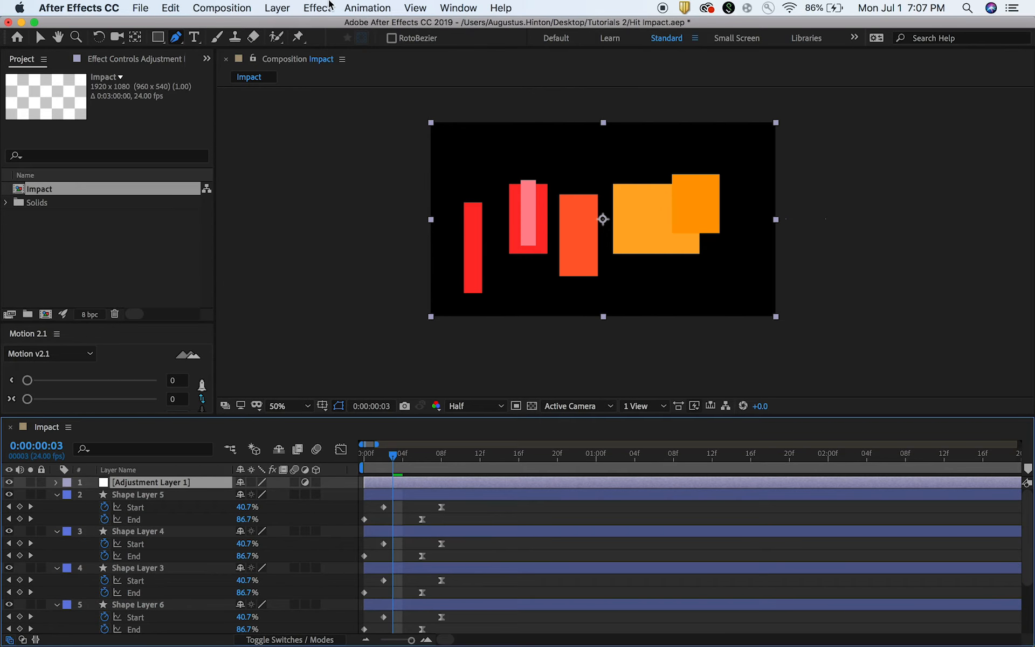
Apply the Polar Coordinates effect to the adjustment layer, with Type of Conversion Rect to Polar and Interpolation 100%.
left_click(499, 7)
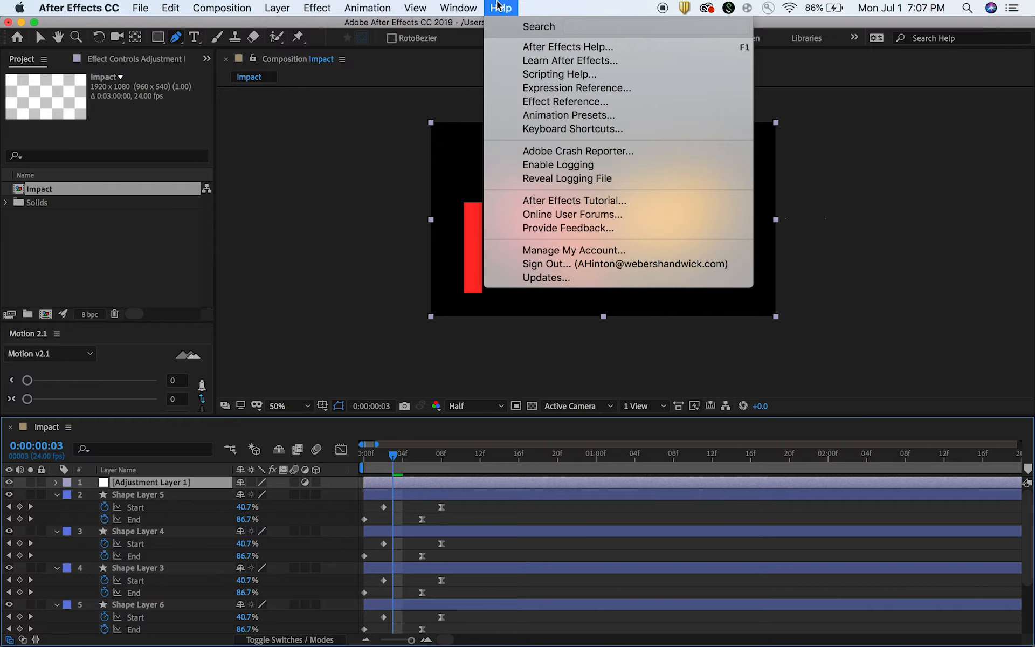
type("polar")
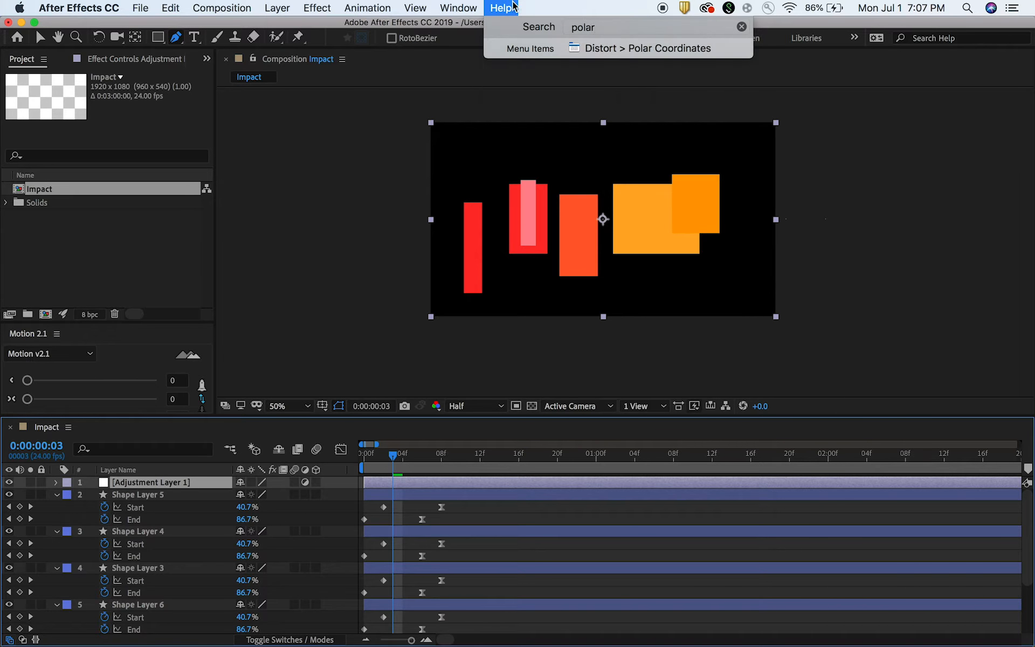
left_click(613, 48)
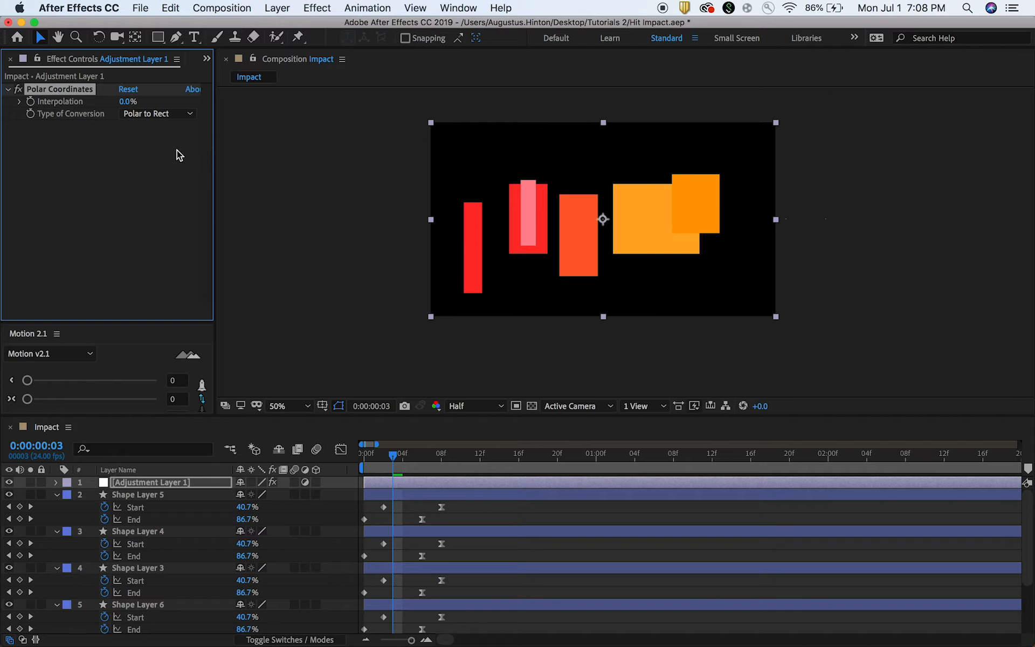
left_click(154, 114)
left_click(154, 128)
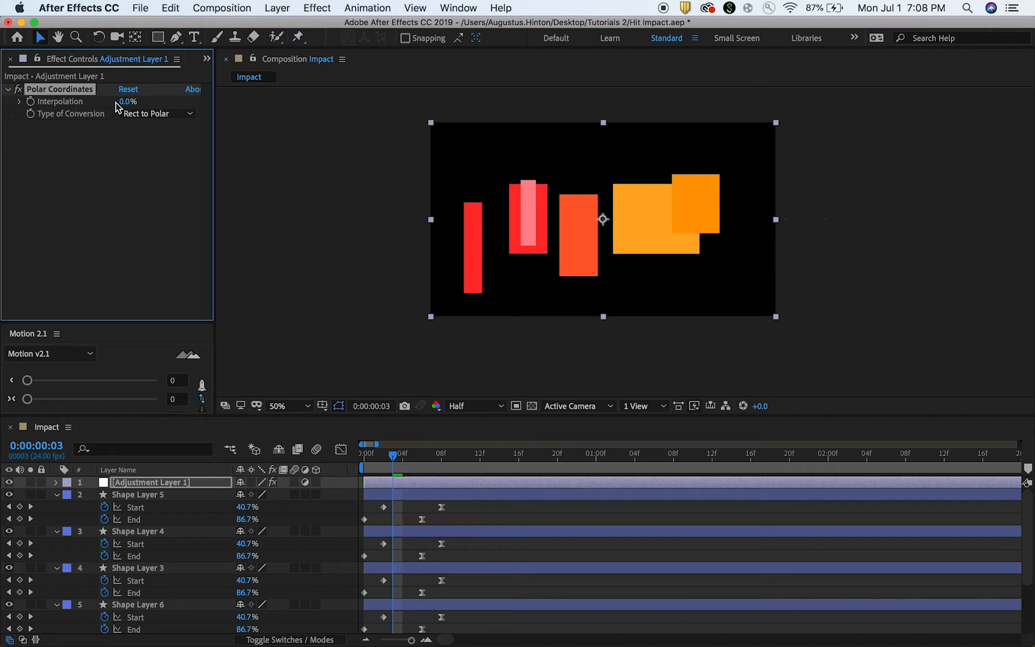
left_click_drag(124, 101, 199, 92)
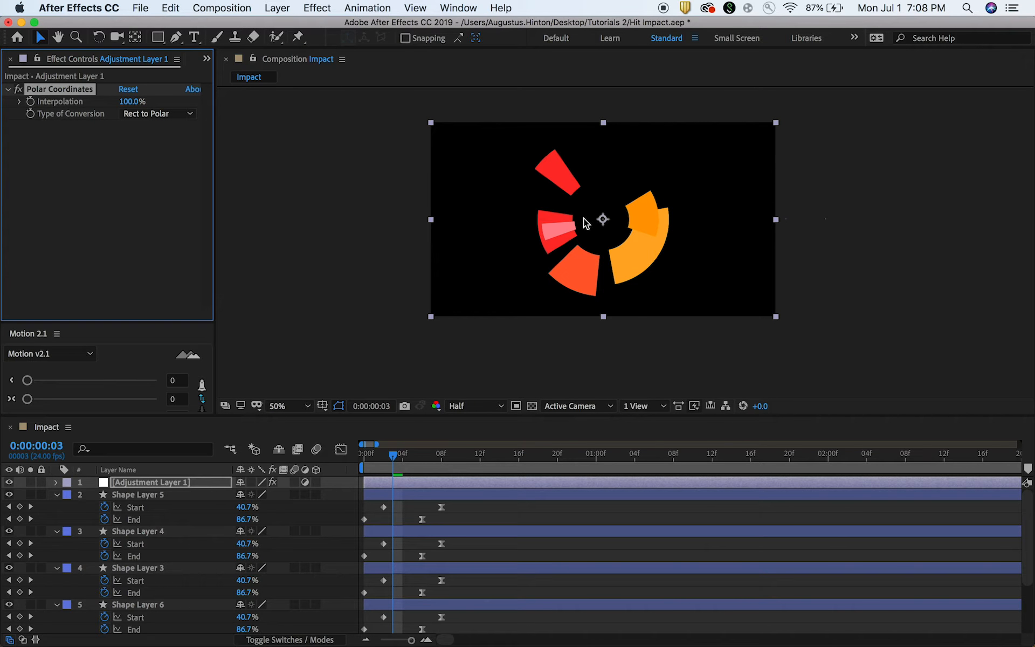
Play back and scrub through the first frames to examine the radial burst produced by the polar distortion.
key("space")
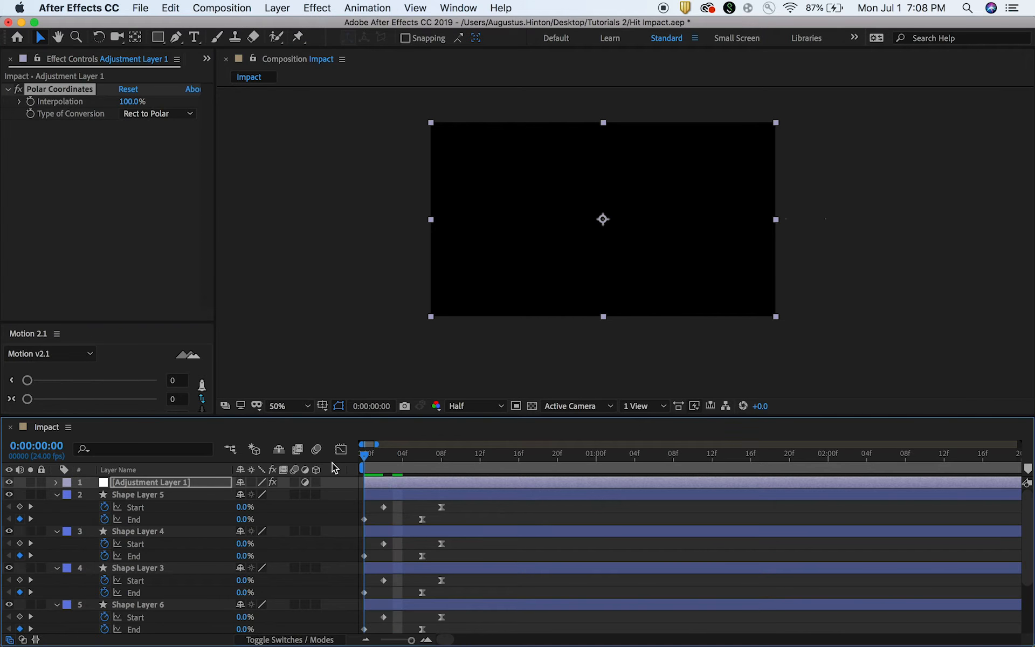
left_click_drag(458, 456, 393, 458)
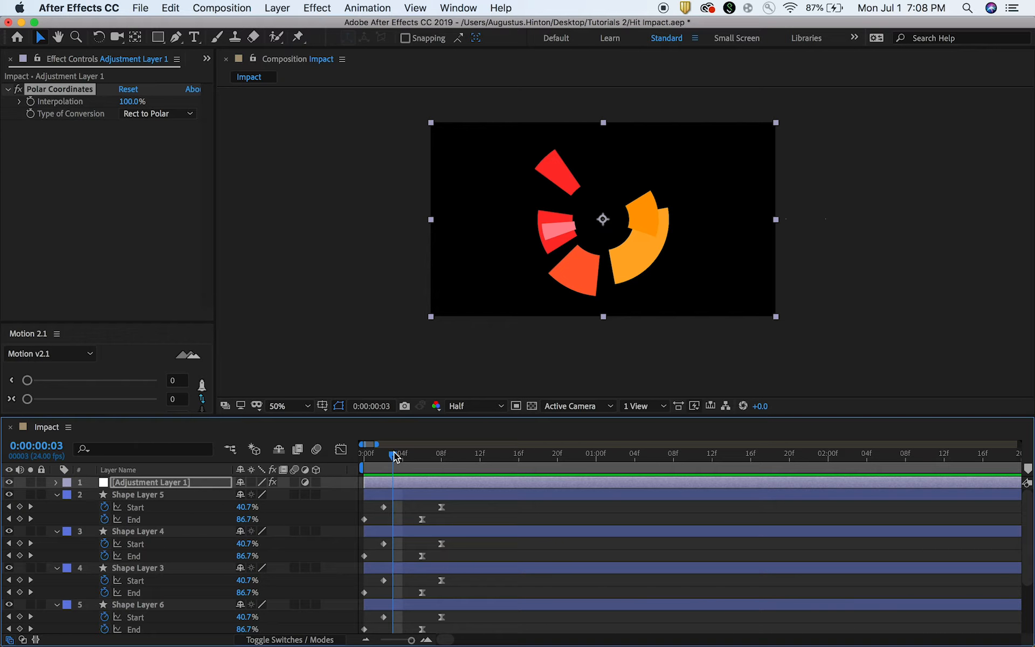
left_click_drag(394, 457, 386, 457)
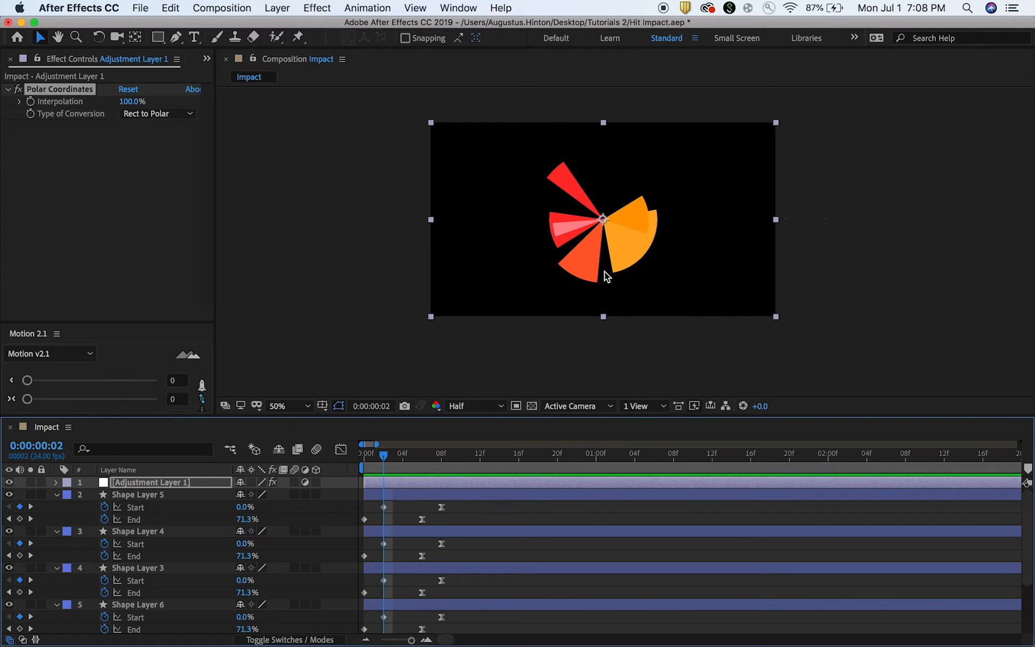
key("space")
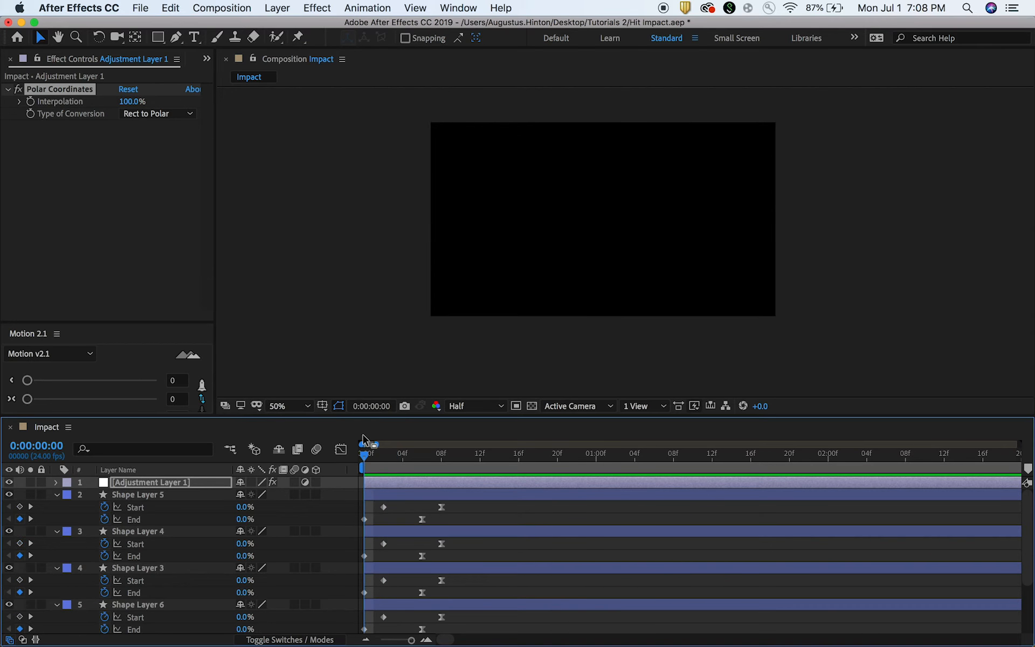
left_click_drag(413, 459, 339, 459)
key("space")
key("space")
left_click_drag(417, 458, 308, 466)
key("space")
left_click(392, 458)
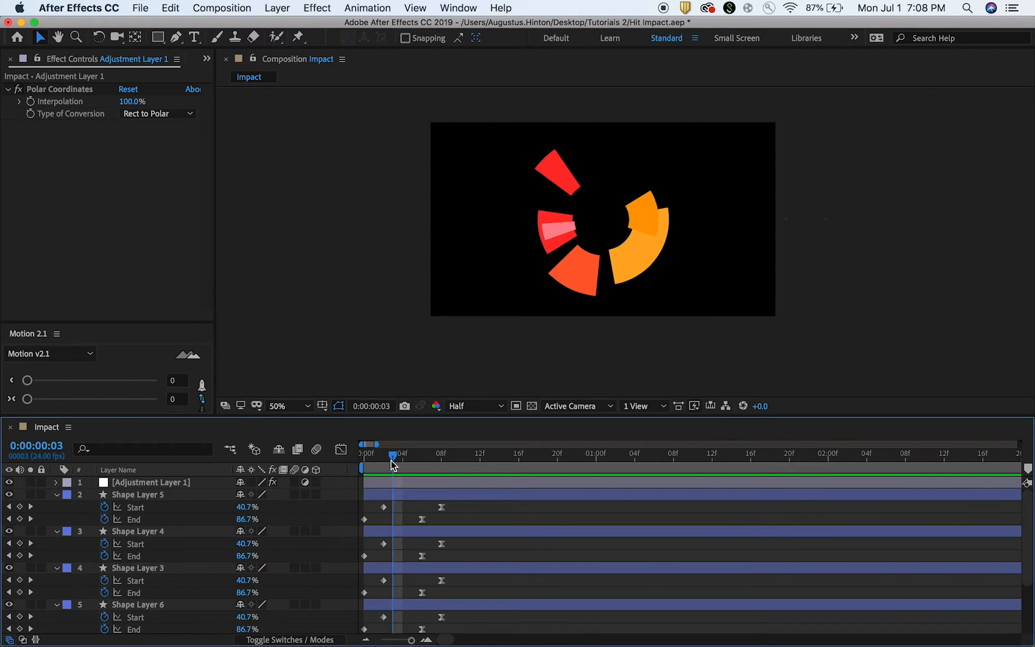
Move Shape Layer 1 horizontally so its vertical line sits just beside Shape Layer 2's line in the left half of the frame.
left_click(488, 480)
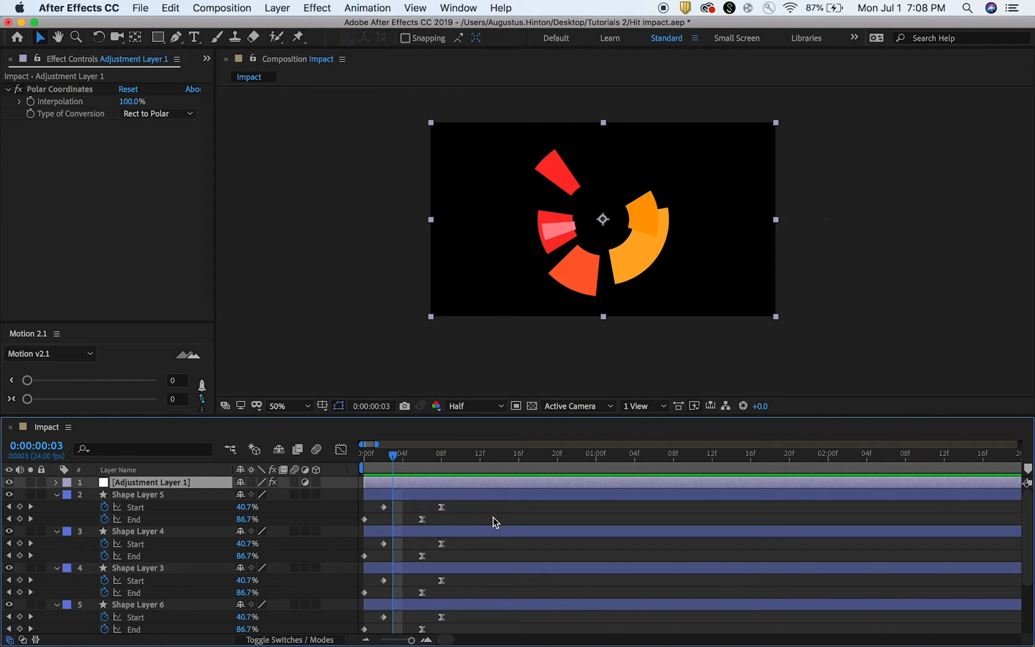
left_click(462, 494)
scroll(470, 539, "down", 3)
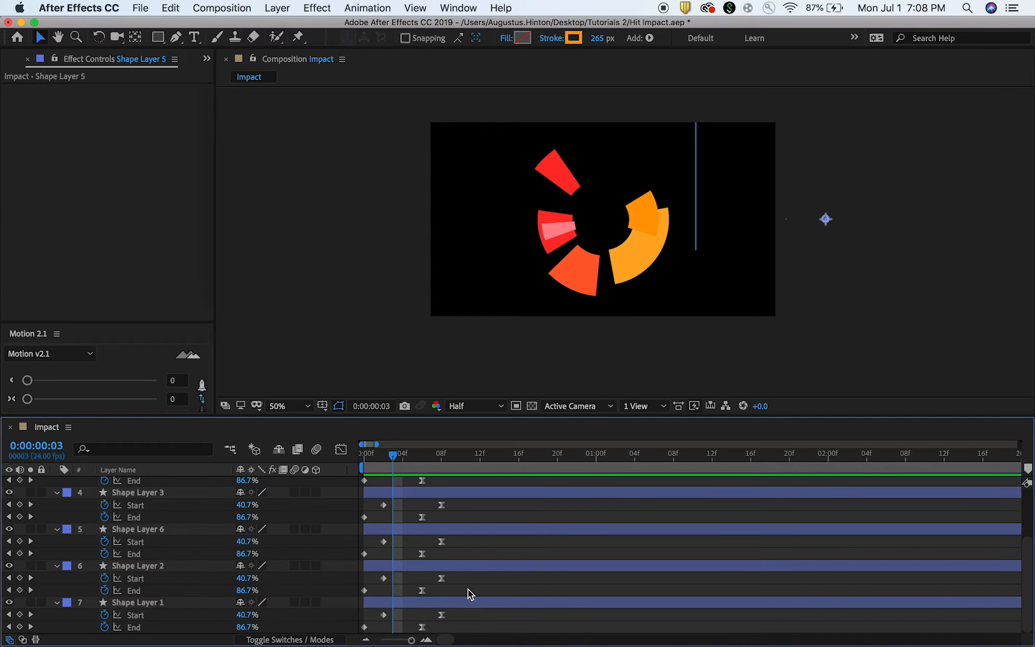
left_click(469, 602)
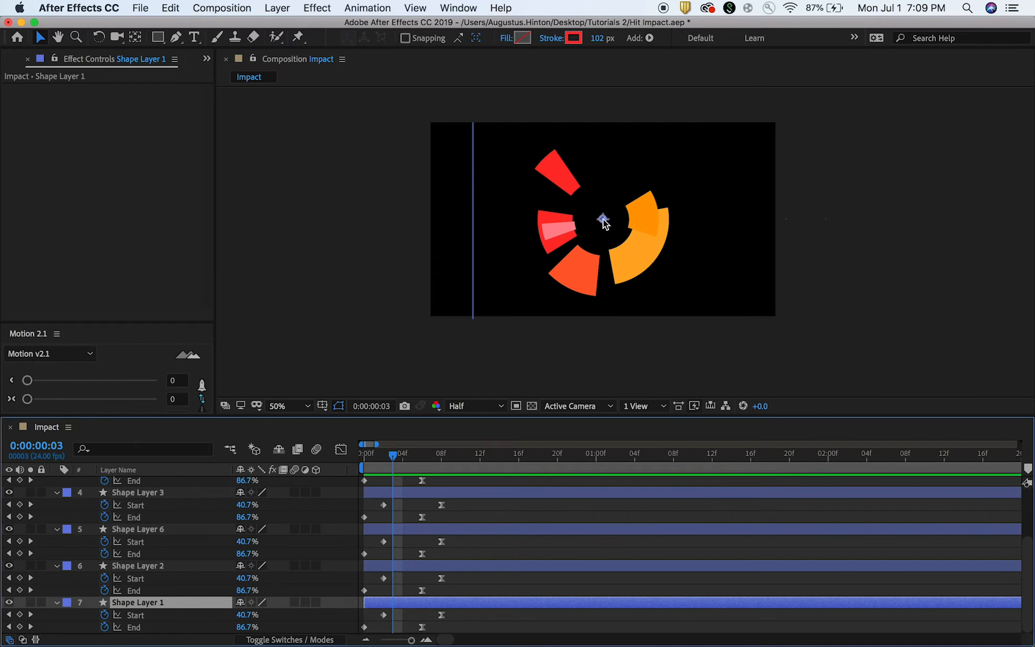
left_click_drag(605, 223, 811, 202)
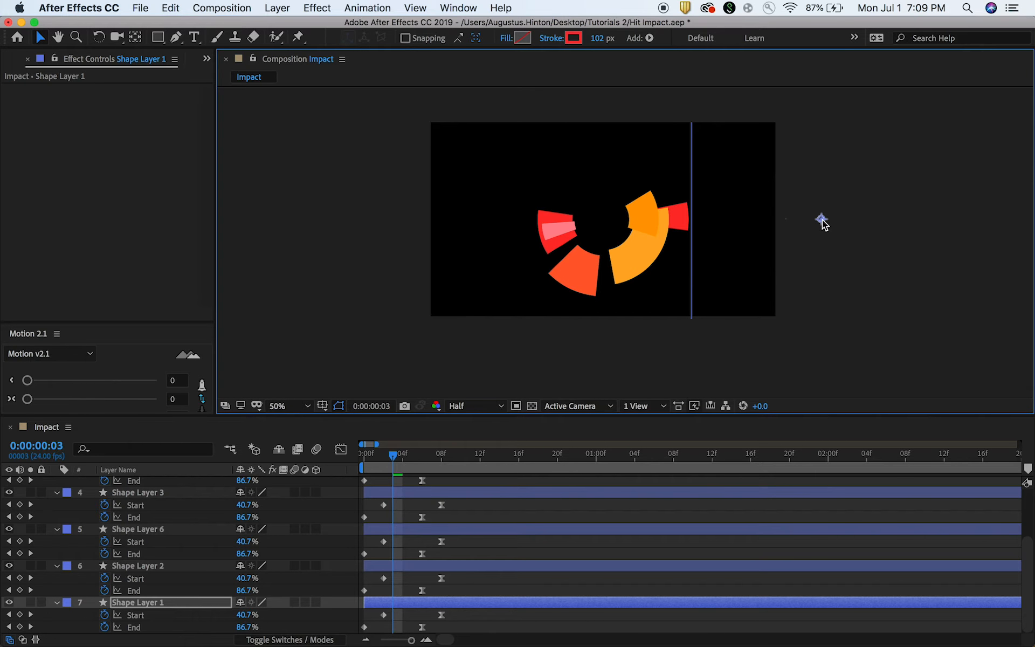
left_click_drag(821, 221, 669, 220)
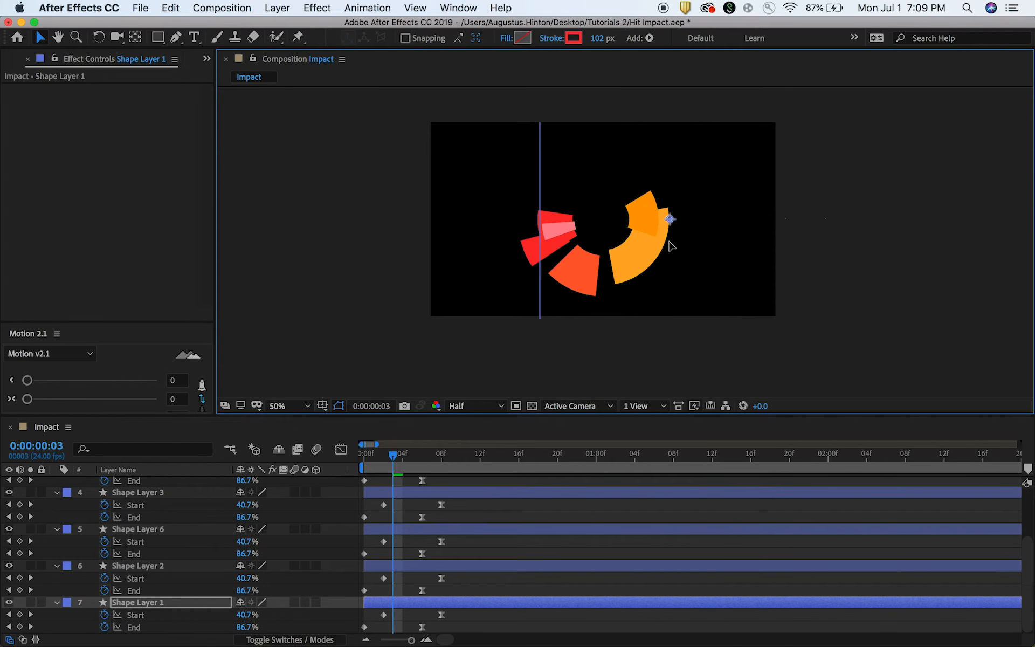
Raise the lower endpoint of Shape Layer 1's path slightly and check the arcs at frame 5.
key("g")
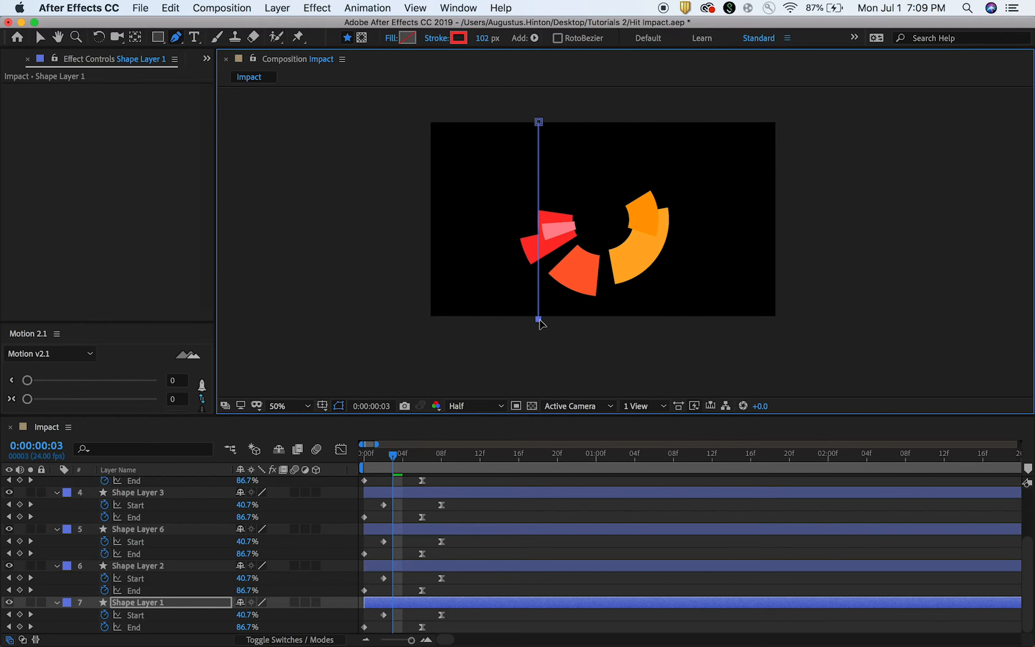
mouse_move(539, 319)
left_mouse_down()
mouse_move(538, 155)
mouse_move(539, 315)
left_mouse_up()
mouse_move(410, 455)
left_mouse_down()
mouse_move(352, 462)
mouse_move(436, 457)
mouse_move(413, 458)
left_mouse_up()
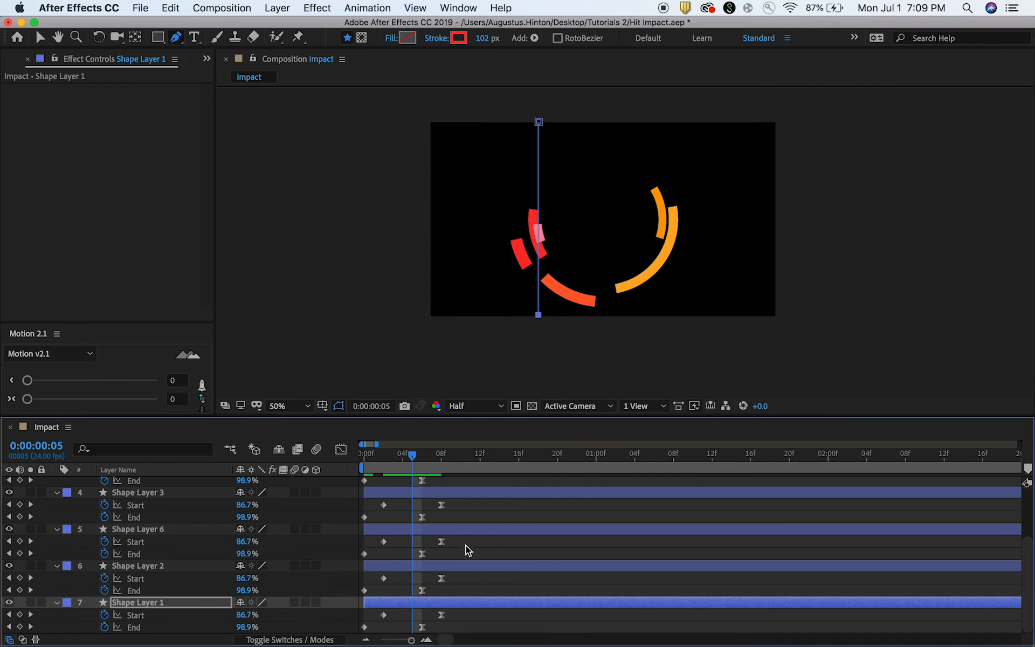
Shorten the paths of Shape Layer 2 and Shape Layer 6 by raising their lower endpoints.
left_click(478, 565)
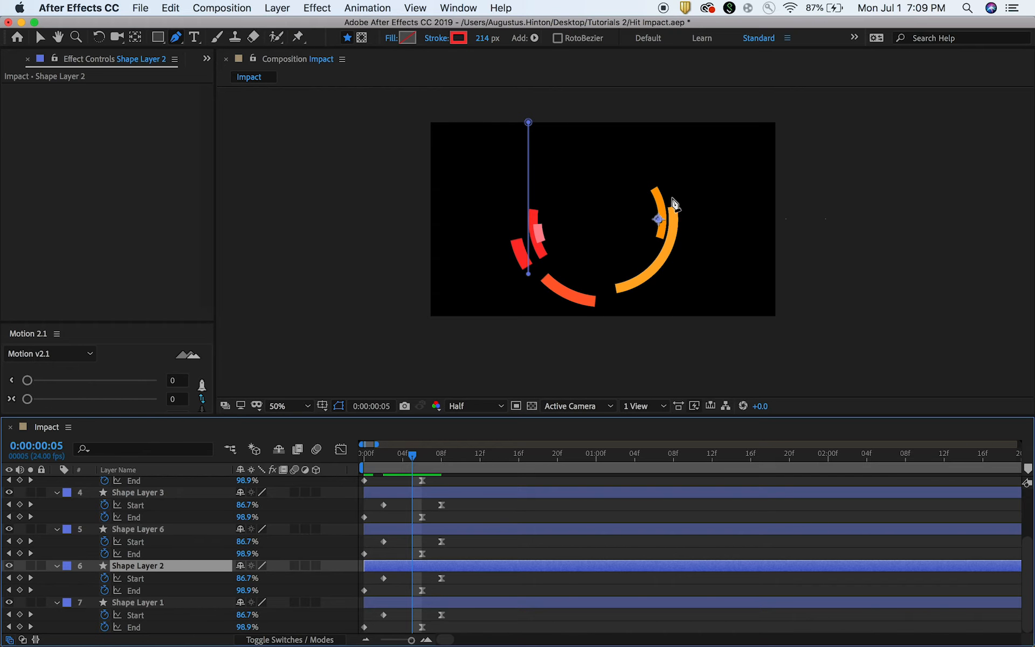
left_click(529, 275)
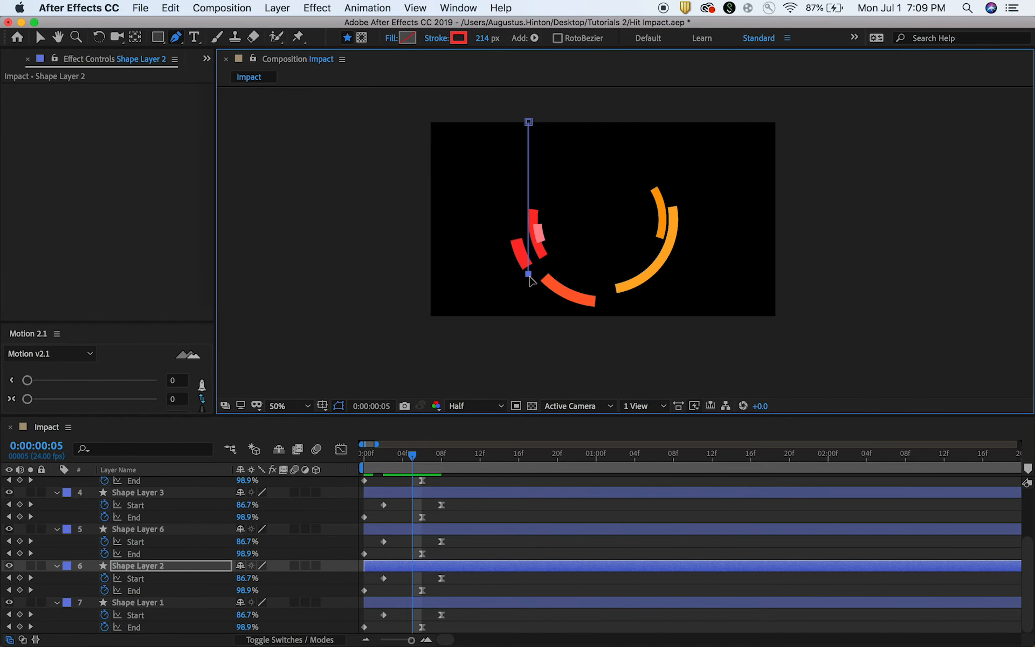
left_click_drag(529, 263, 532, 240)
left_click(492, 530)
scroll(475, 507, "up", 5)
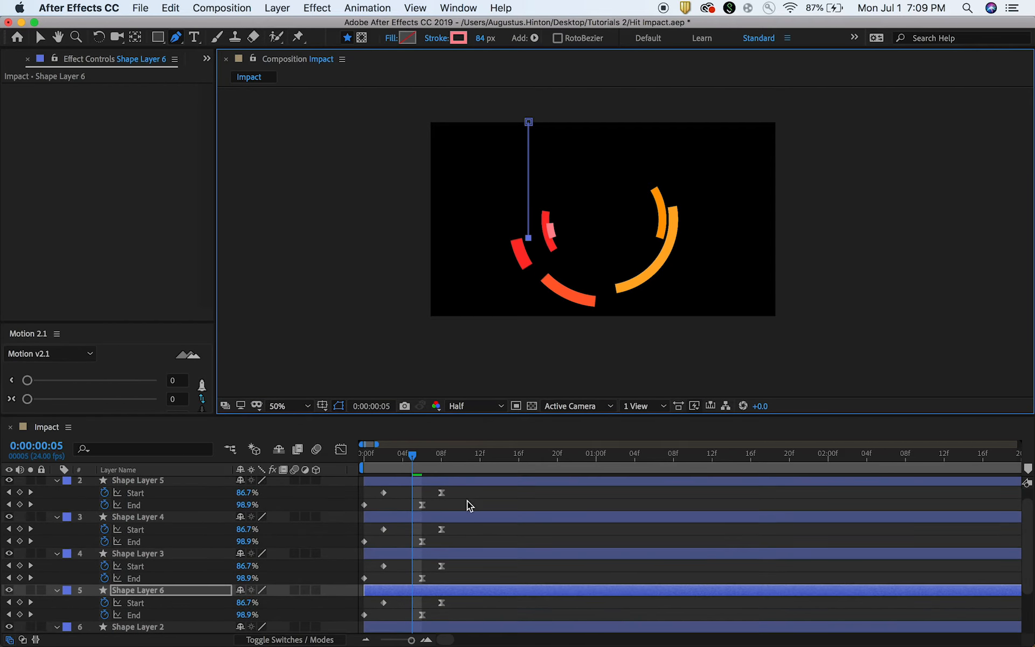
Shorten Shape Layer 4's path and lengthen Shape Layer 5's path by moving their lower endpoints.
left_click(468, 516)
left_click_drag(656, 273, 696, 297)
left_click(539, 481)
Preview the burst from the first frame, return to frame 5, and save the project.
left_click_drag(414, 457, 321, 461)
key("space")
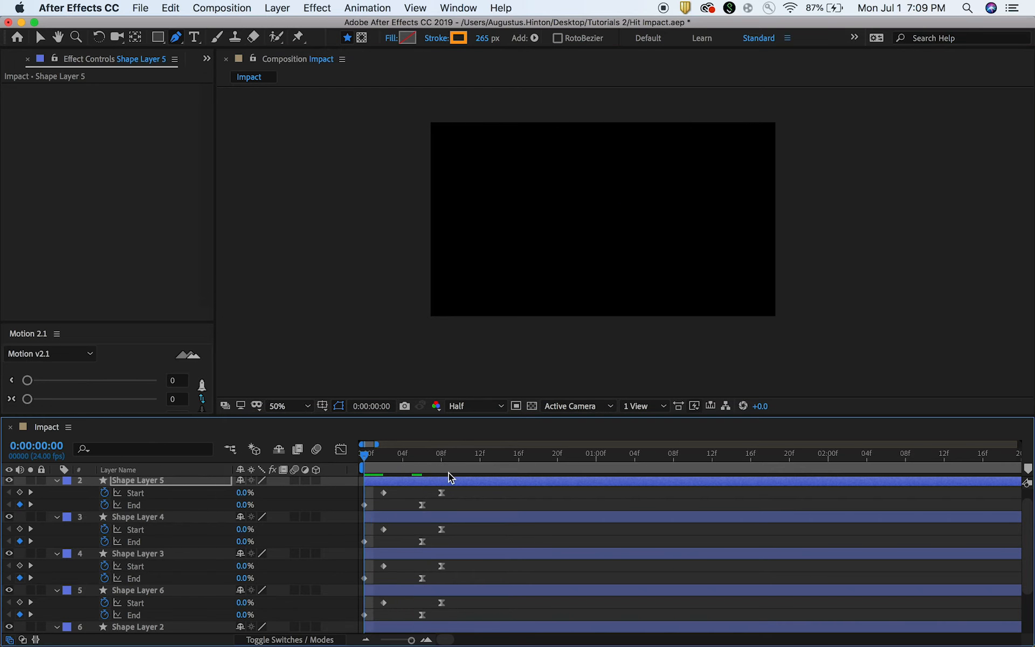
mouse_move(410, 453)
left_mouse_down()
mouse_move(383, 458)
mouse_move(423, 459)
mouse_move(380, 460)
mouse_move(414, 460)
left_mouse_up()
left_click(511, 510)
key("super+s")
Rename the adjustment layer carrying the polar effect as Polar Coordinates.
scroll(512, 498, "up", 1)
left_click(504, 496)
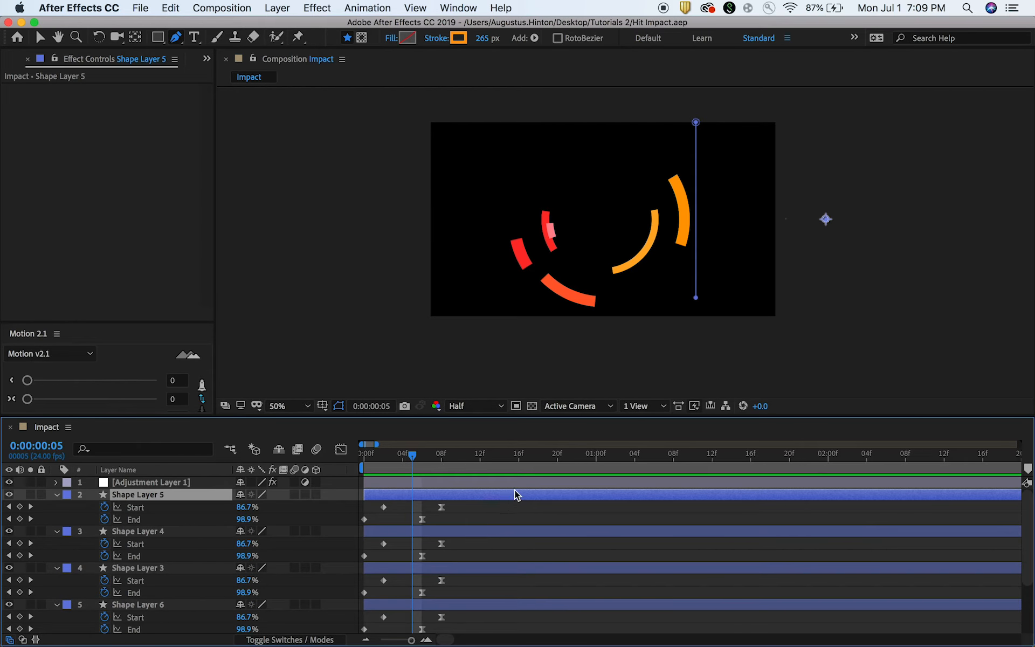
left_click(175, 480)
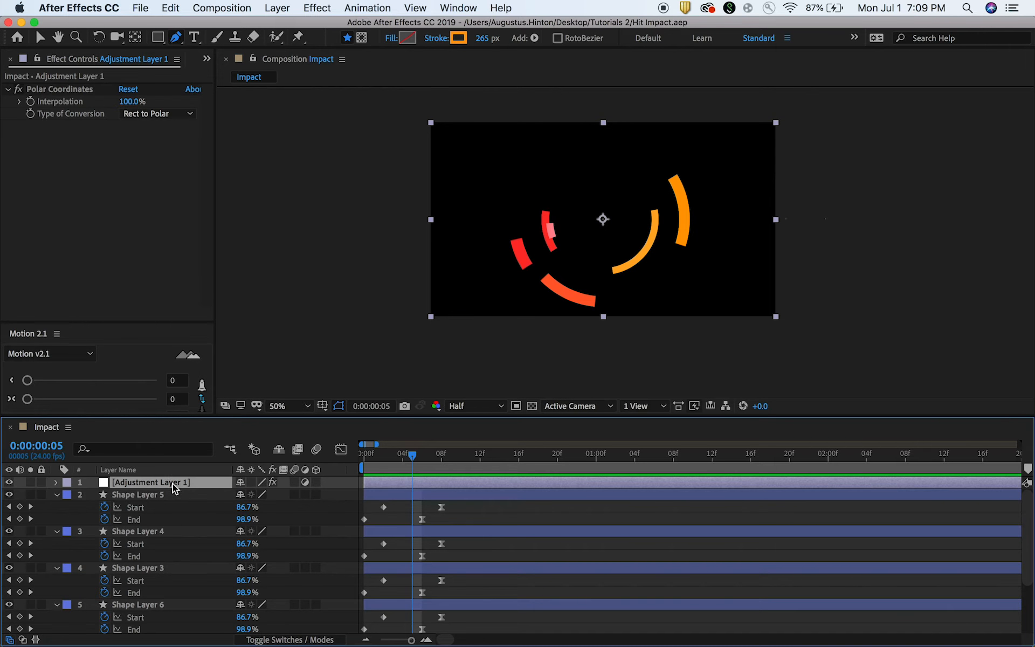
key("Return")
type("Polar")
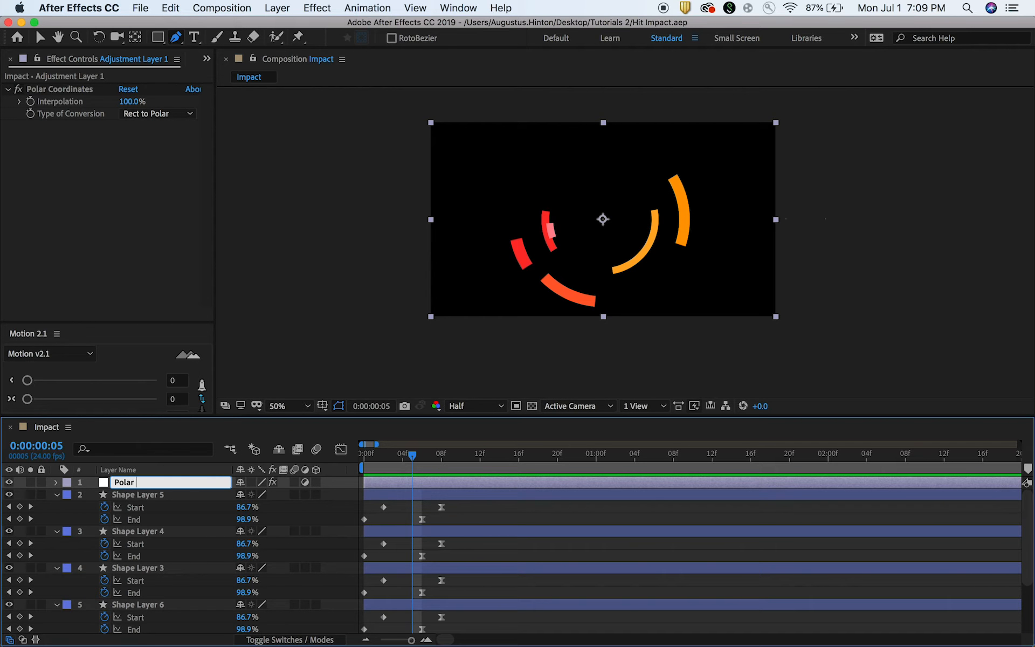
type(" Coordinates")
key("Return")
Add a new adjustment layer directly above Shape Layer 5 and apply the Roughen Edges effect to it.
left_click(467, 497)
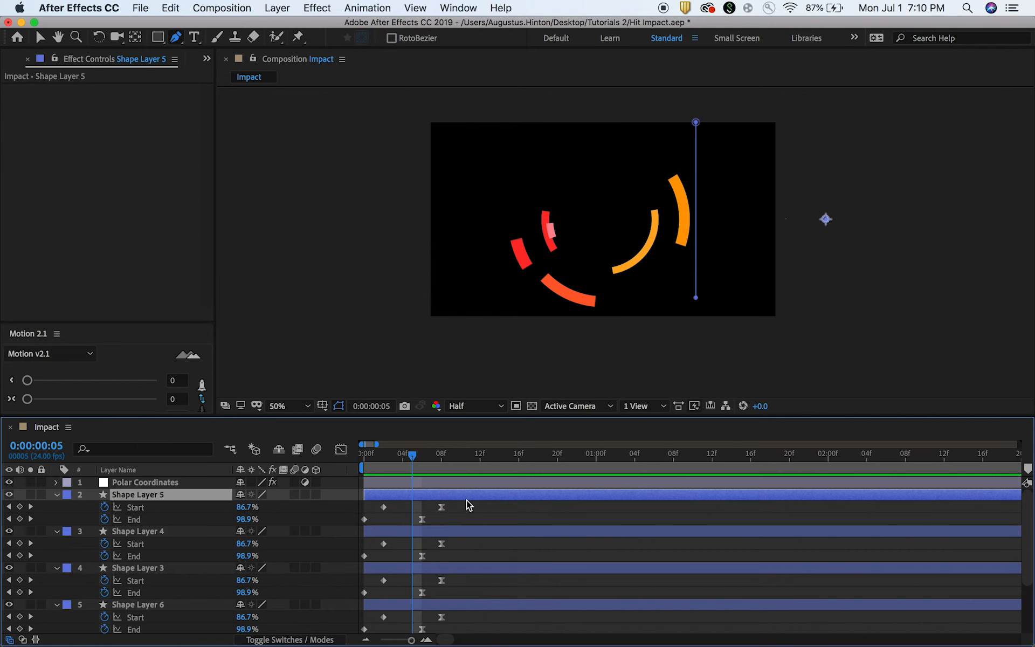
left_click(277, 7)
mouse_move(345, 25)
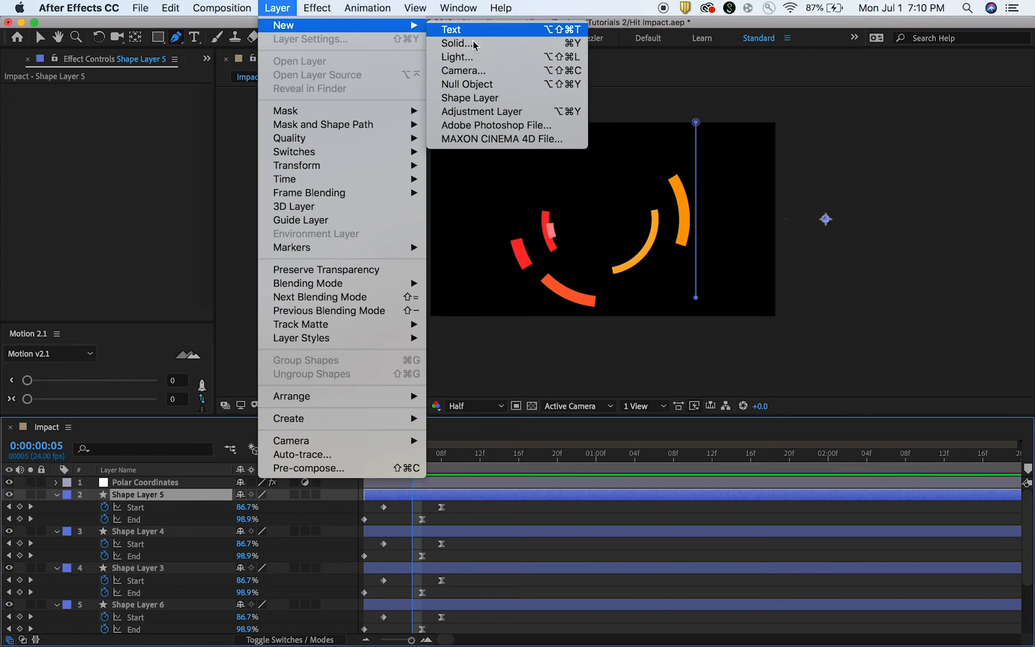
left_click(475, 111)
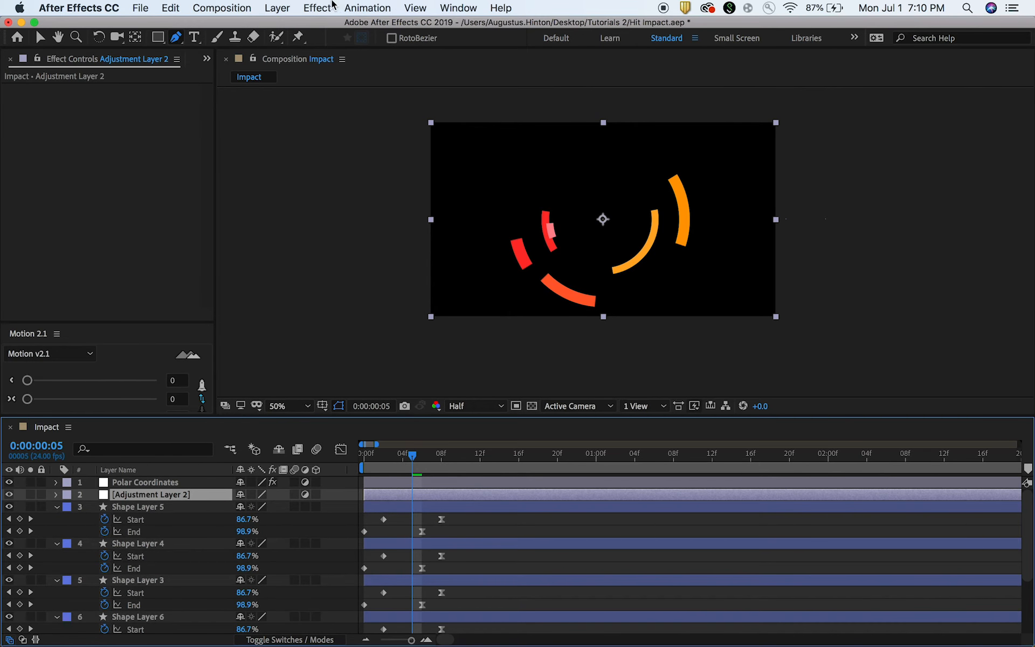
left_click(503, 7)
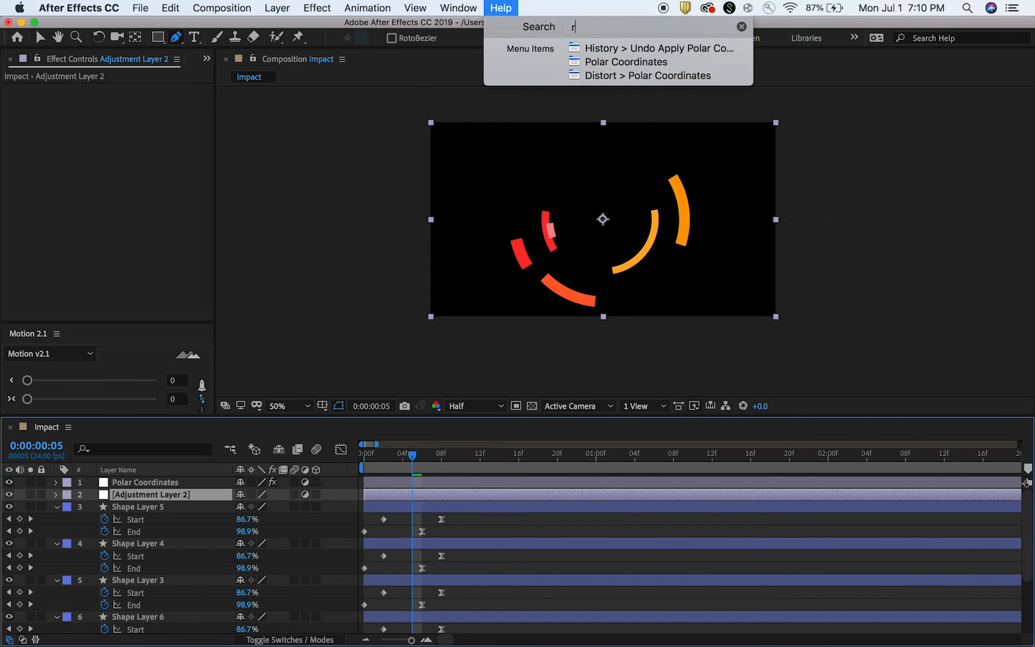
type("roughen")
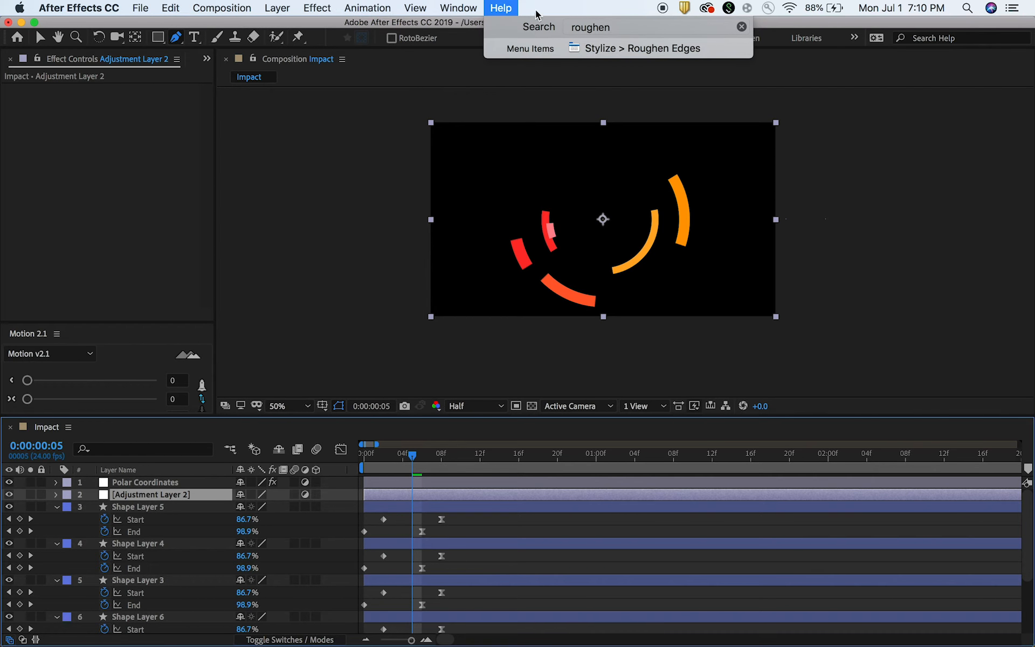
left_click(613, 48)
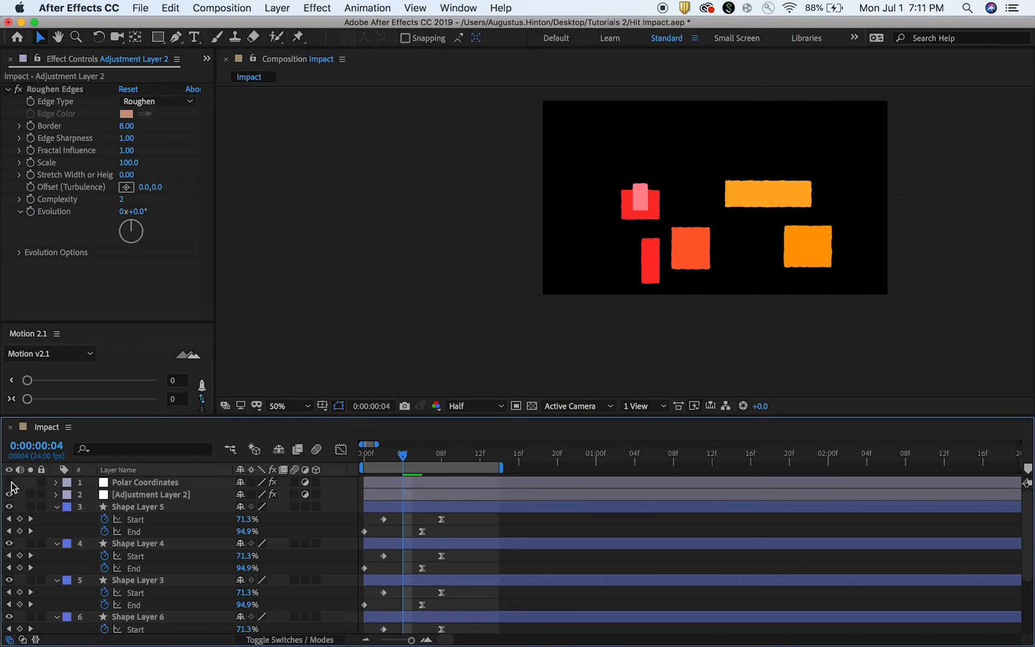
Rename the new adjustment layer as Roughen Edges.
left_click(166, 495)
key("Return")
type("Roughen Edges")
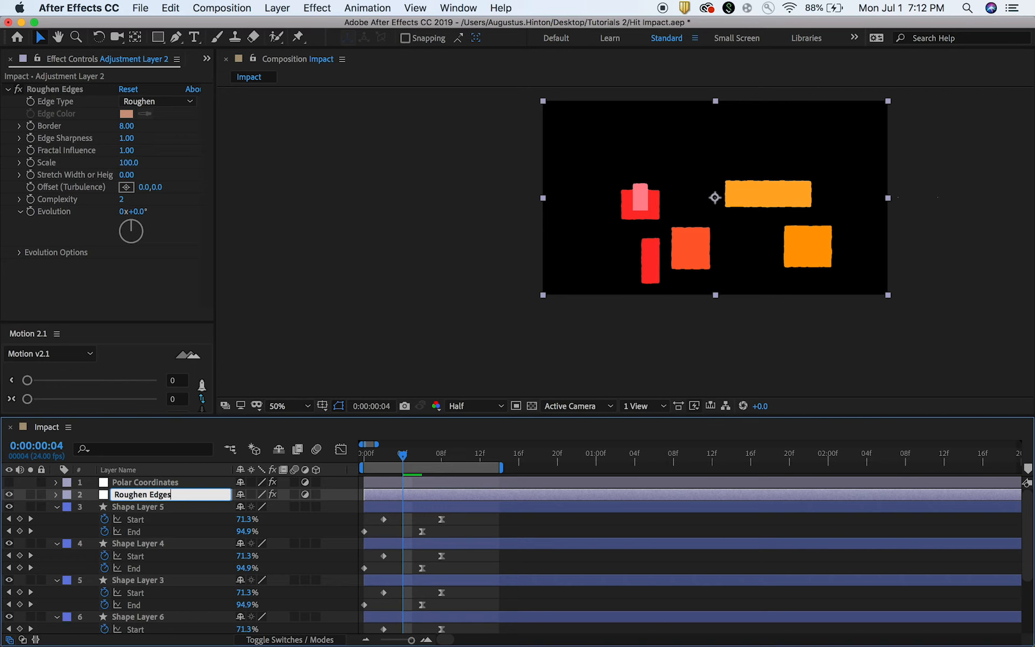
key("Return")
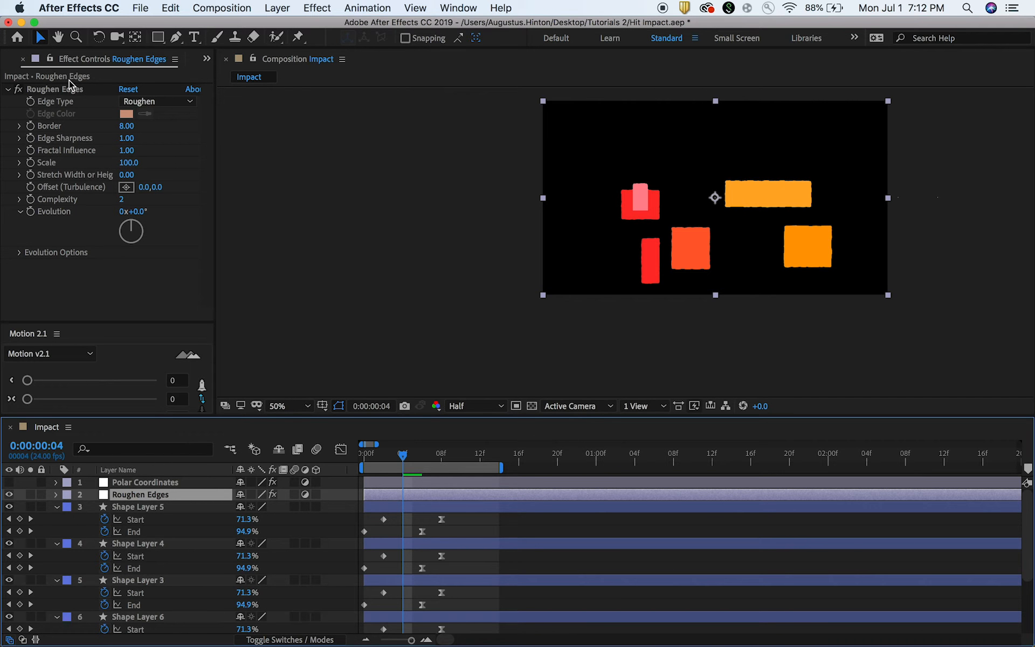
Set the Roughen Edges effect's Border to 39.90 and its Stretch Width or Height to -7.00.
left_click(20, 175)
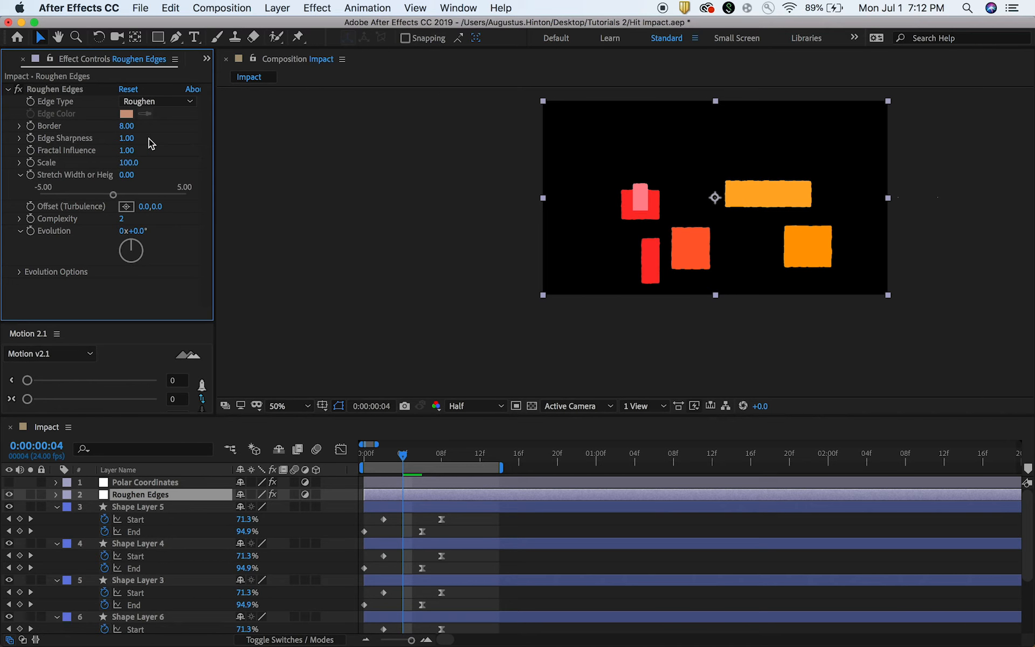
left_click_drag(125, 126, 152, 123)
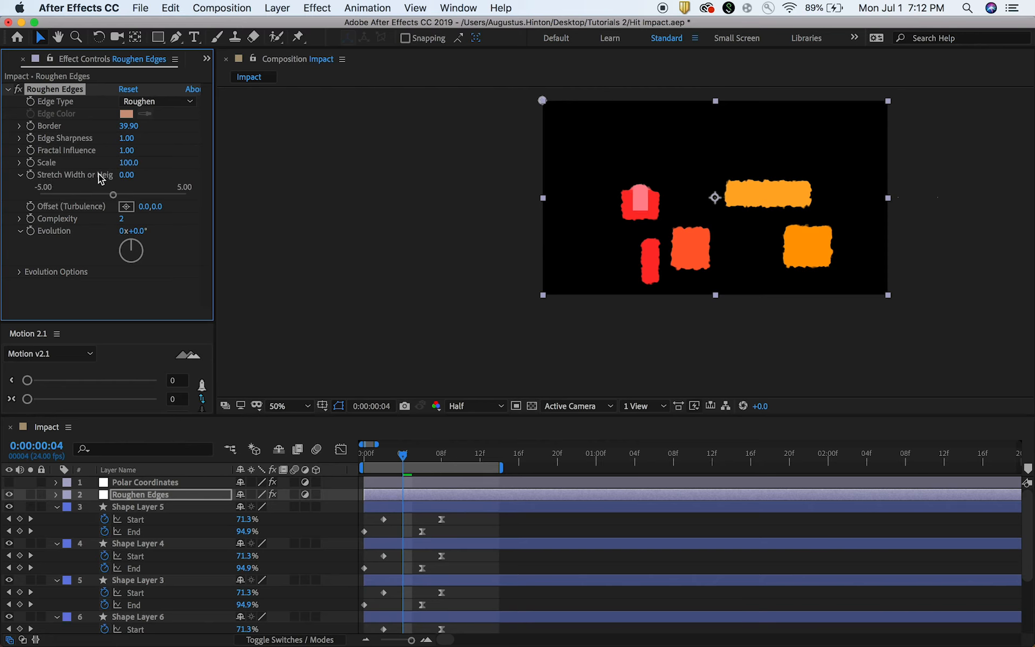
left_click_drag(127, 177, 77, 175)
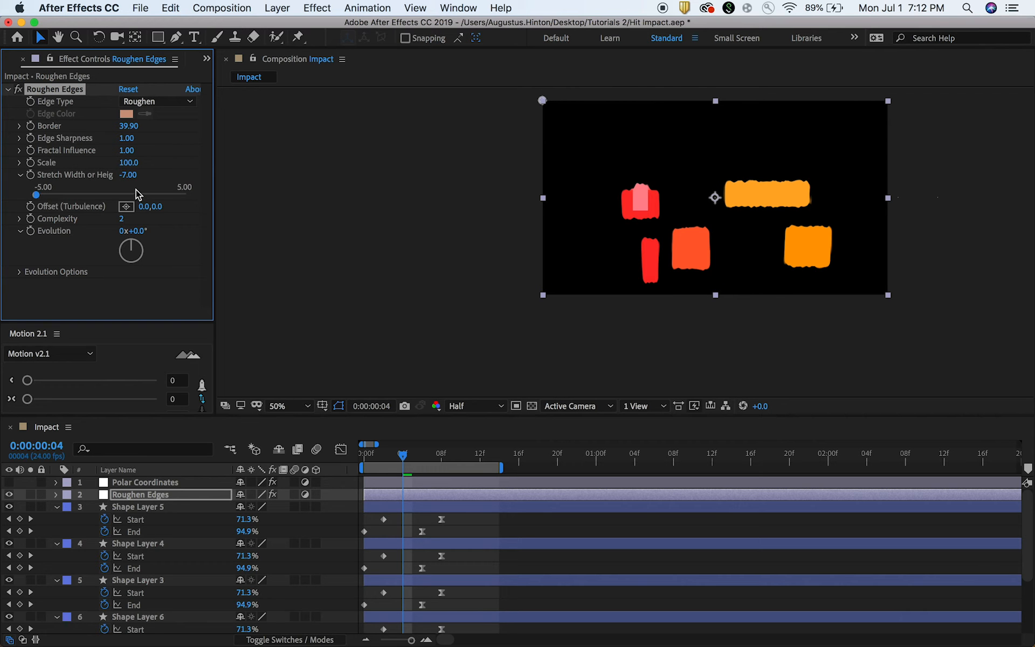
Set the Roughen Edges adjustment layer's effect Scale to 142.0, Border to 114.90 and Stretch Width or Height to -16.90.
left_click_drag(130, 166, 155, 156)
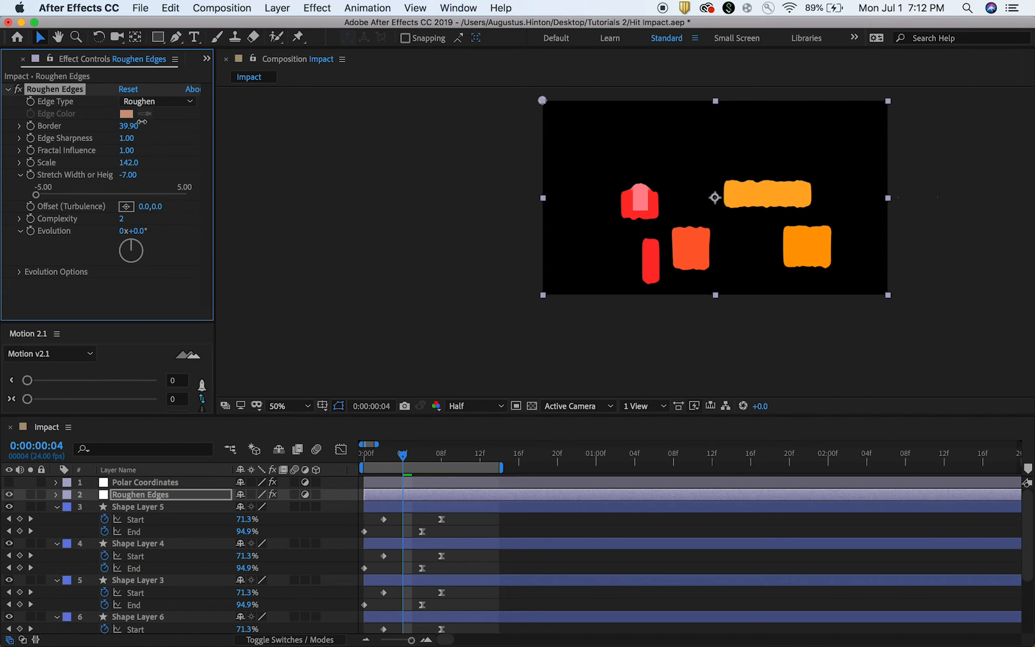
left_click_drag(207, 114, 512, 117)
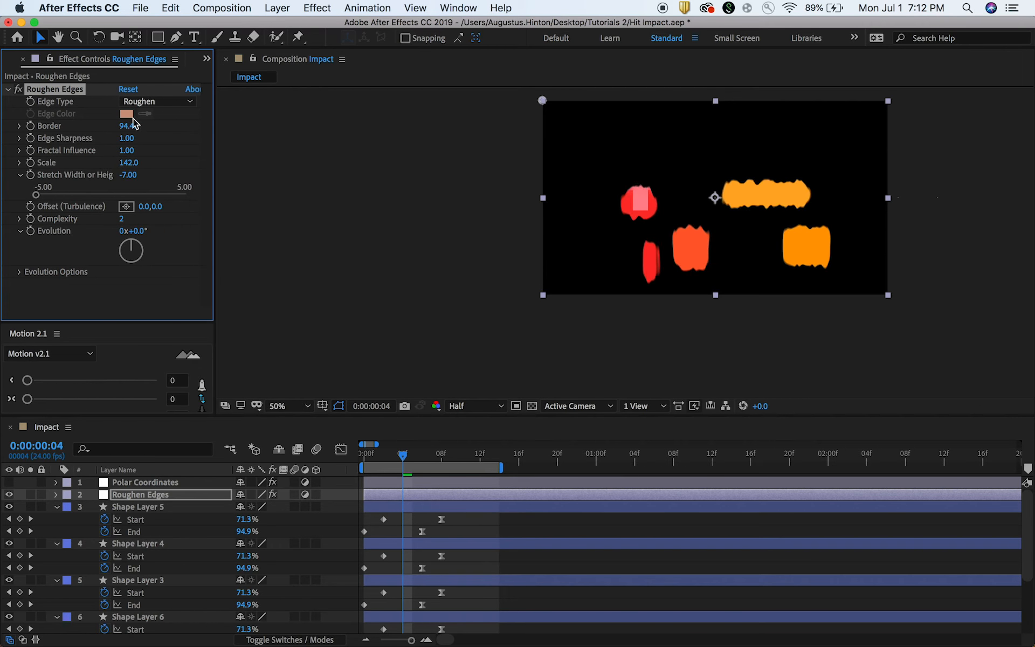
left_click_drag(127, 125, 244, 119)
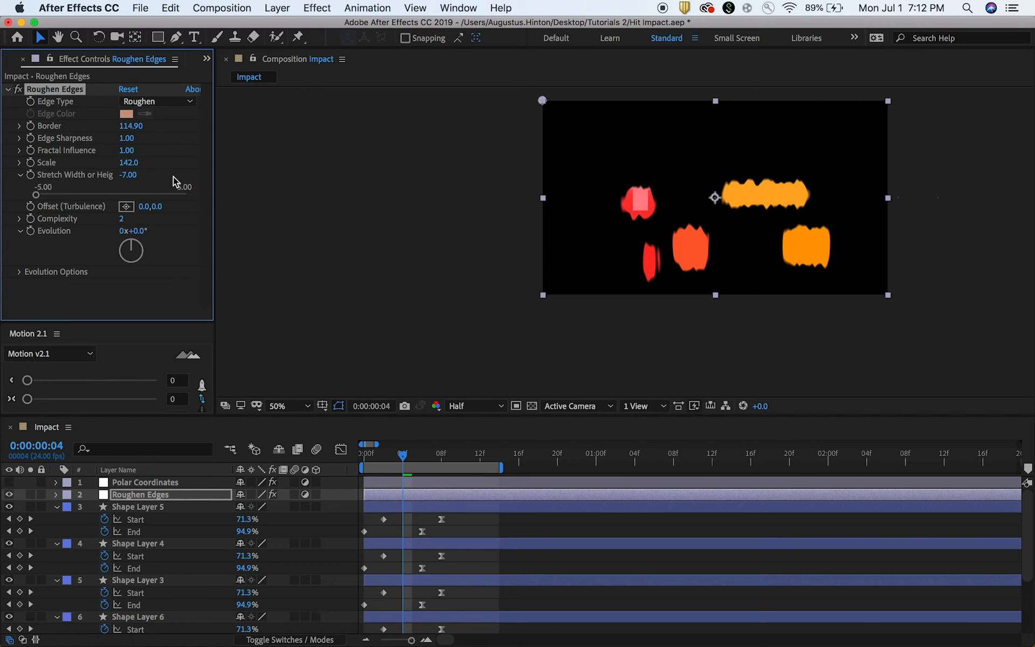
left_click_drag(95, 178, 117, 171)
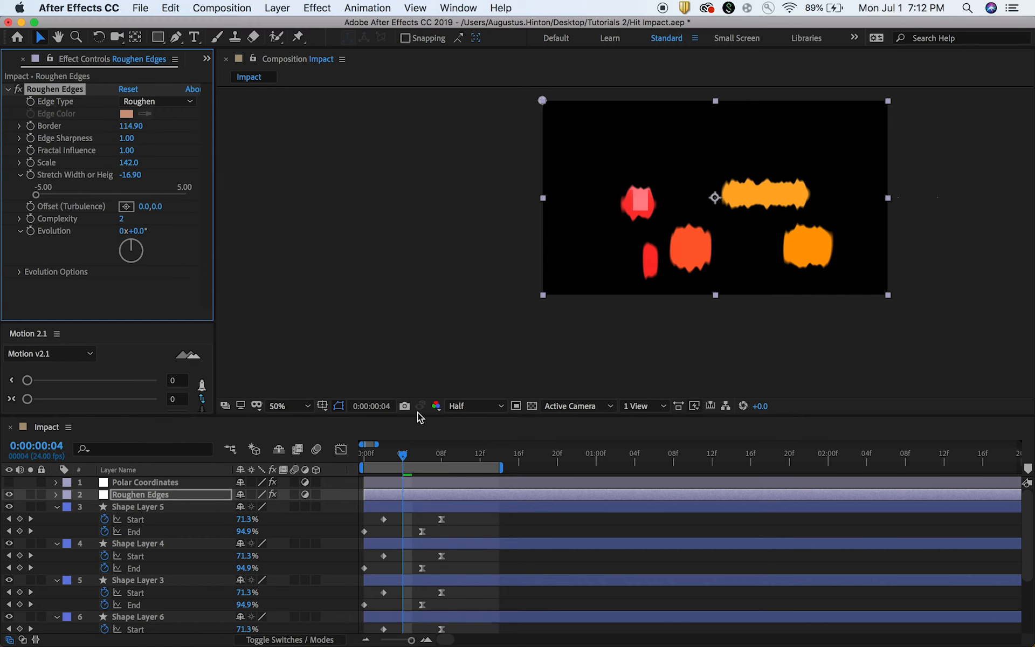
scroll(662, 213, "up", 2)
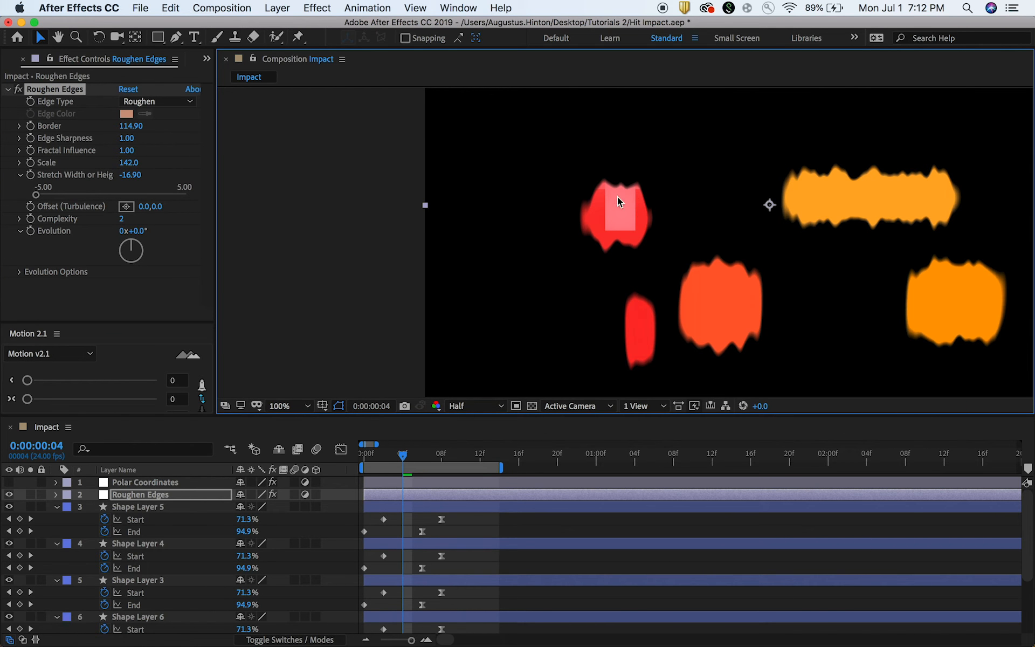
left_click(499, 516)
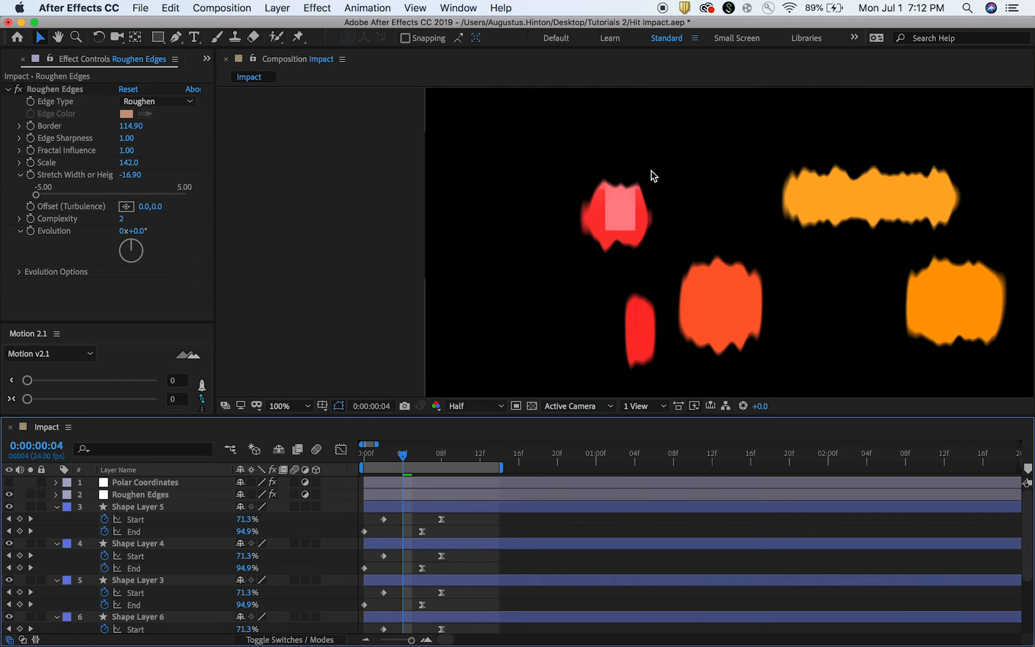
left_click(446, 495)
left_click_drag(518, 294, 490, 264)
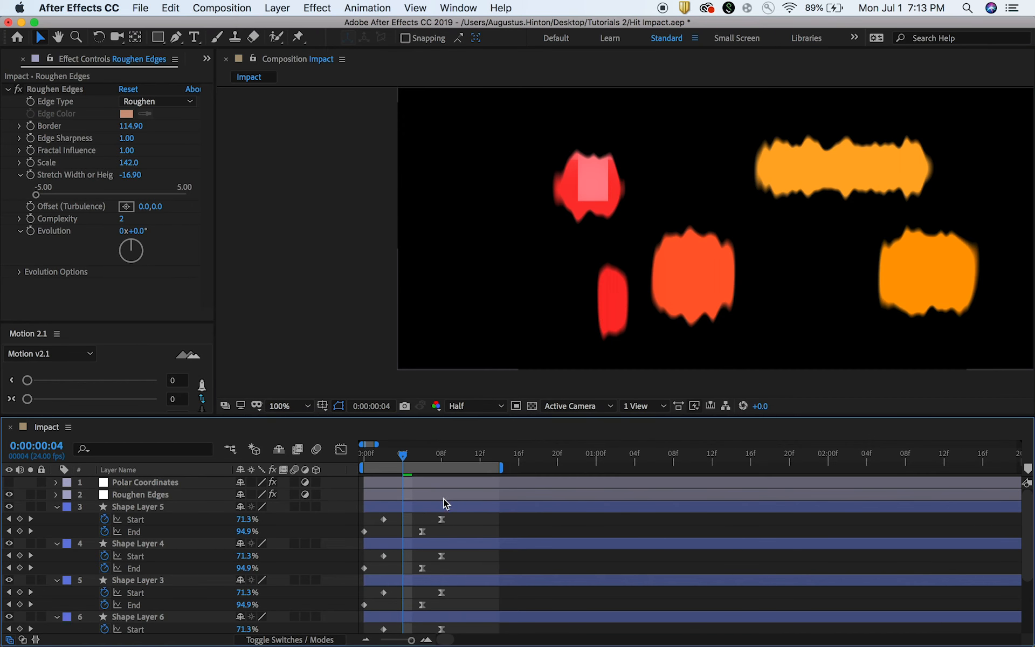
Copy the Roughen Edges effect from its adjustment layer onto Shape Layer 6, the light pink line.
scroll(459, 523, "down", 1)
scroll(459, 528, "down", 5)
left_click(462, 541)
scroll(462, 539, "down", 1)
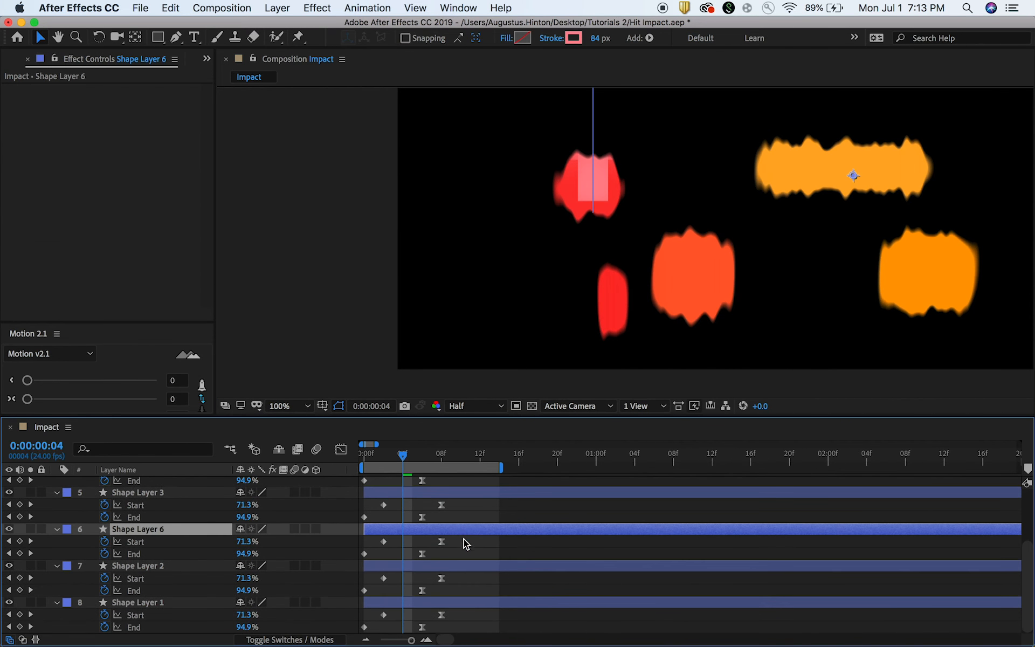
mouse_move(853, 175)
left_mouse_down()
mouse_move(909, 168)
mouse_move(855, 173)
left_mouse_up()
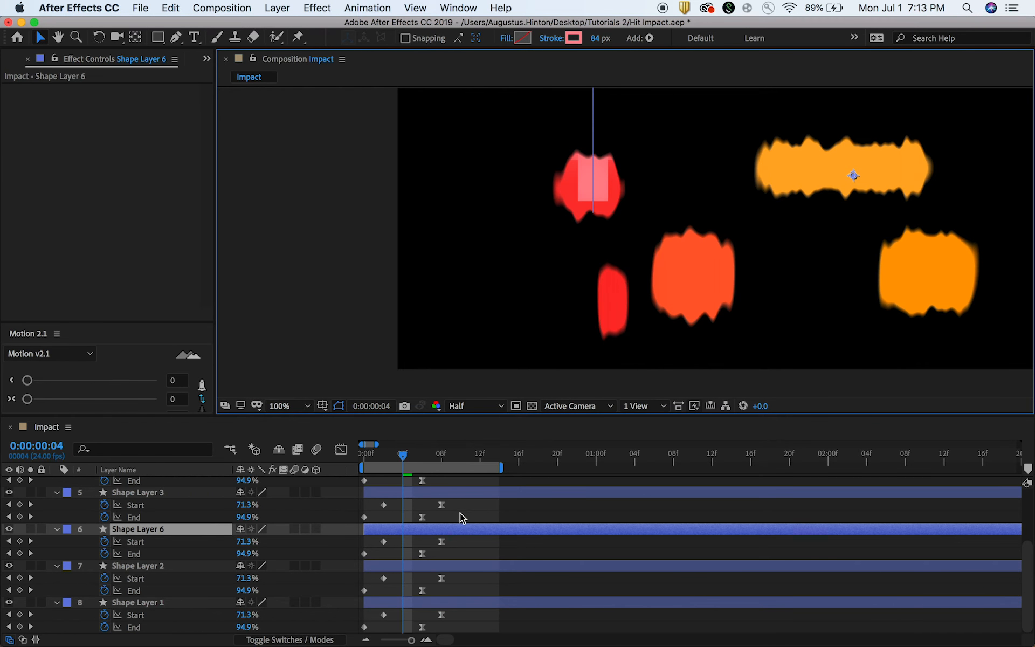
scroll(458, 510, "up", 5)
left_click(441, 494)
left_click(68, 89)
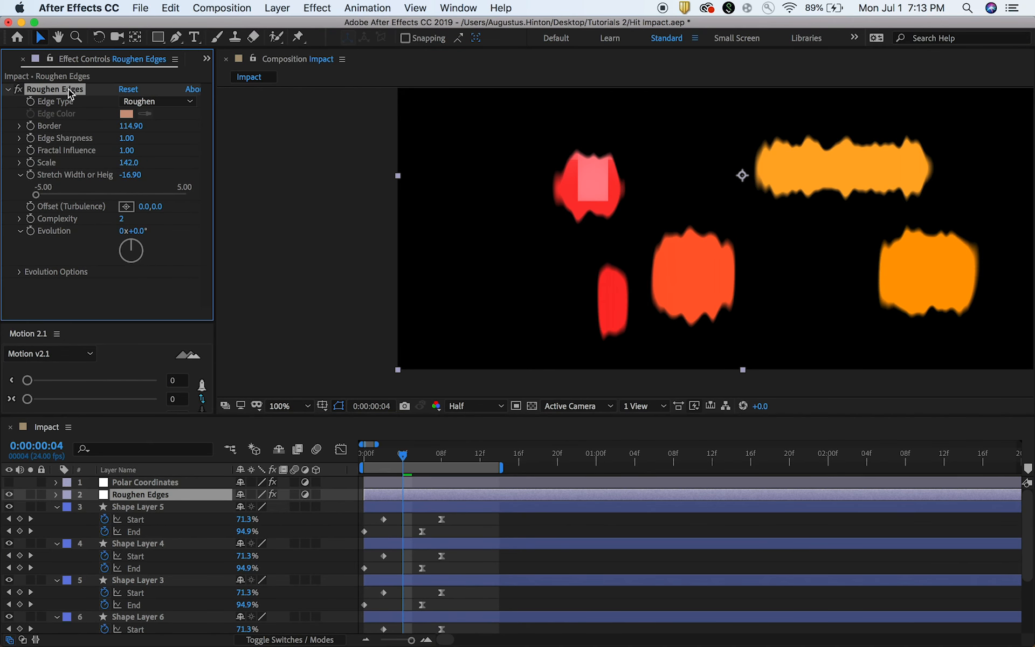
scroll(481, 539, "down", 4)
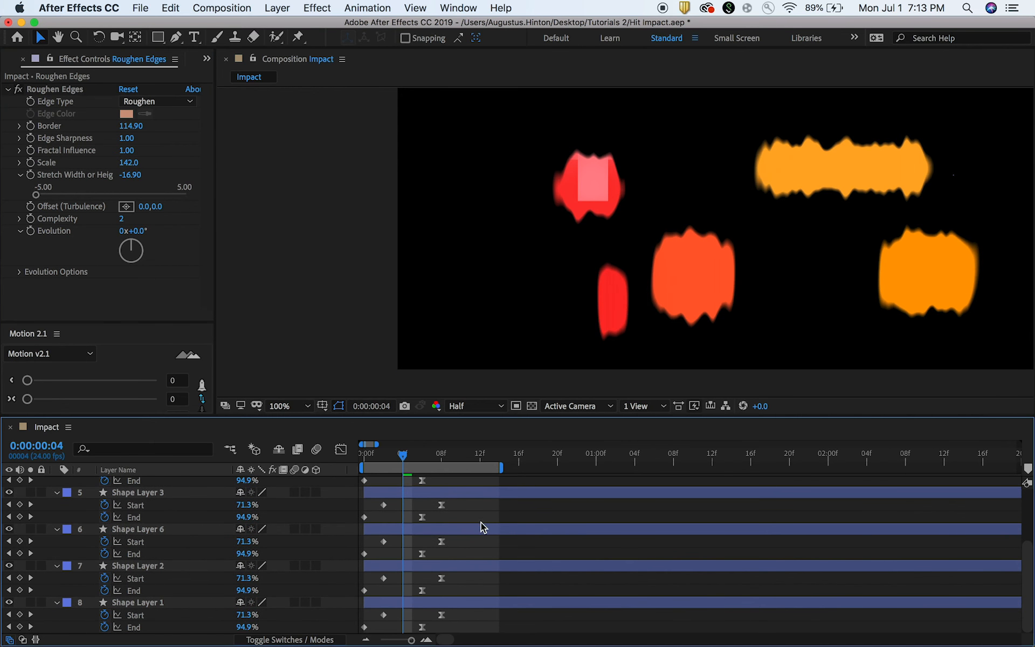
left_click(481, 525)
key("super+v")
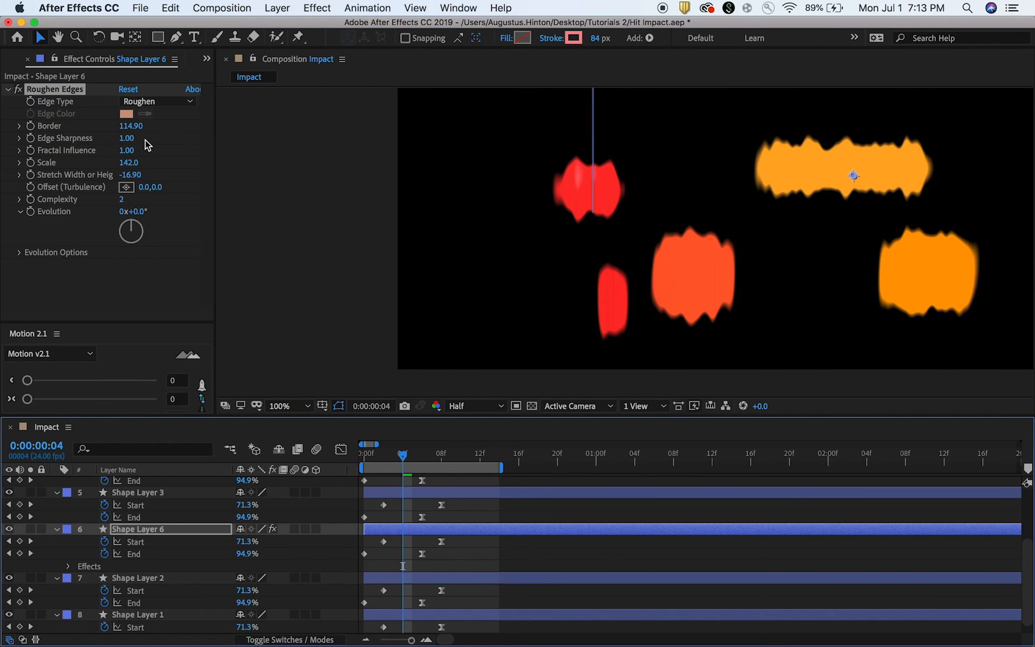
Set the Border of Shape Layer 6's Roughen Edges effect to 75.00 and move the playhead to frame 3.
left_click_drag(129, 126, 3, 134)
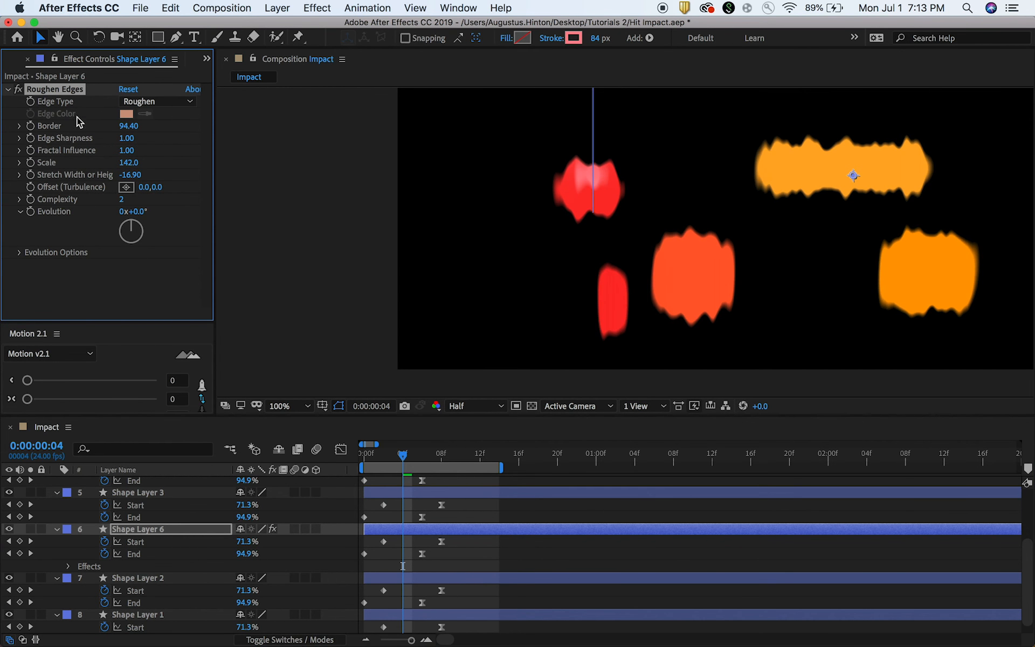
left_click_drag(121, 130, 3, 133)
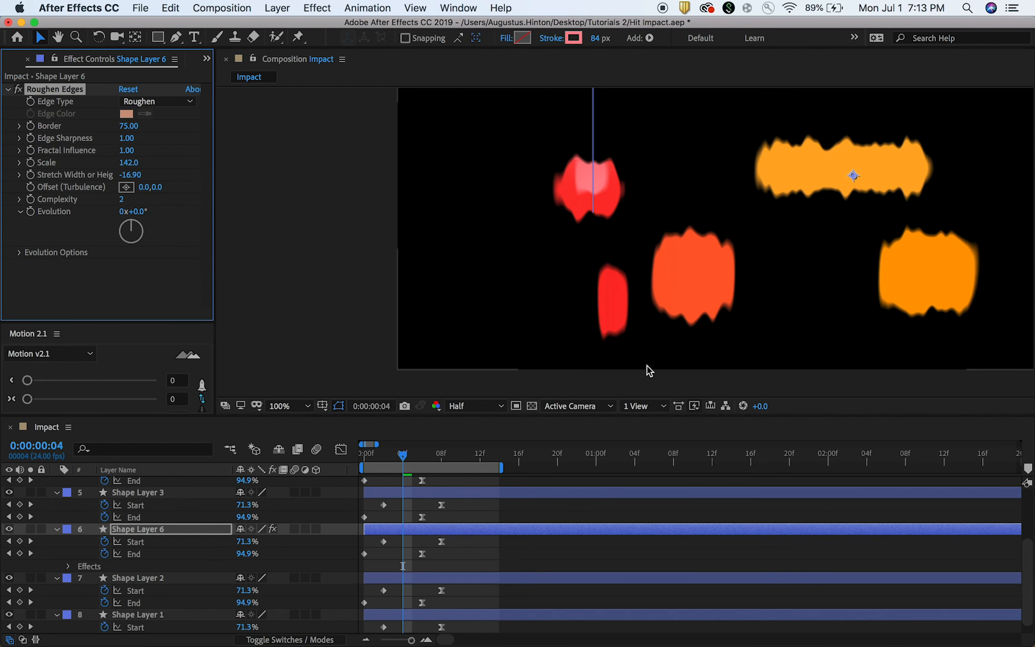
mouse_move(402, 452)
left_mouse_down()
mouse_move(381, 454)
mouse_move(424, 453)
mouse_move(394, 452)
left_mouse_up()
key("comma")
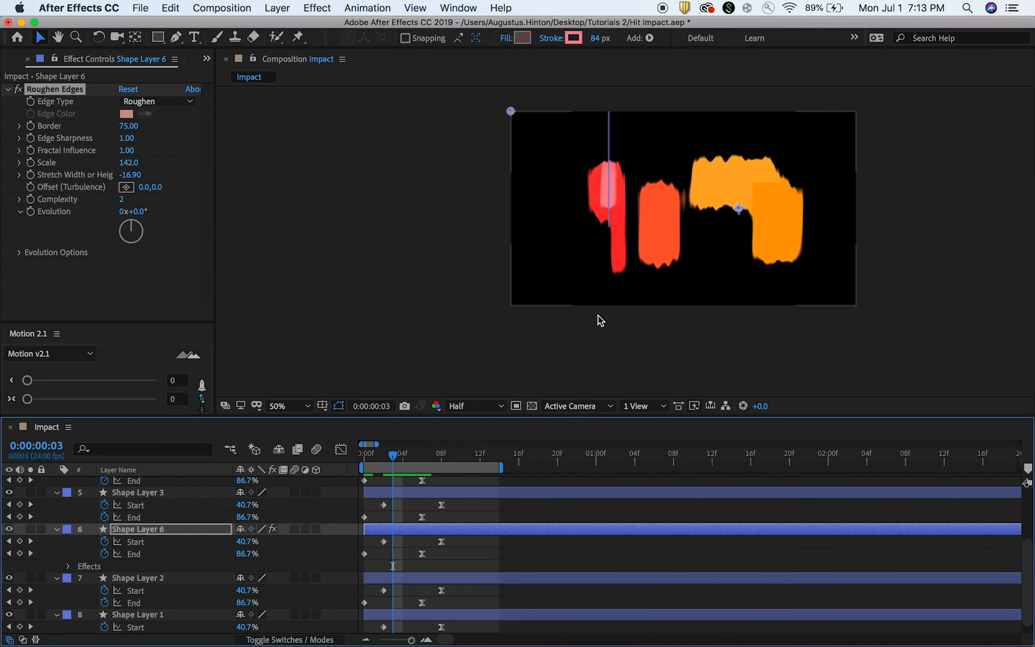
key("space")
left_click_drag(648, 278, 619, 300)
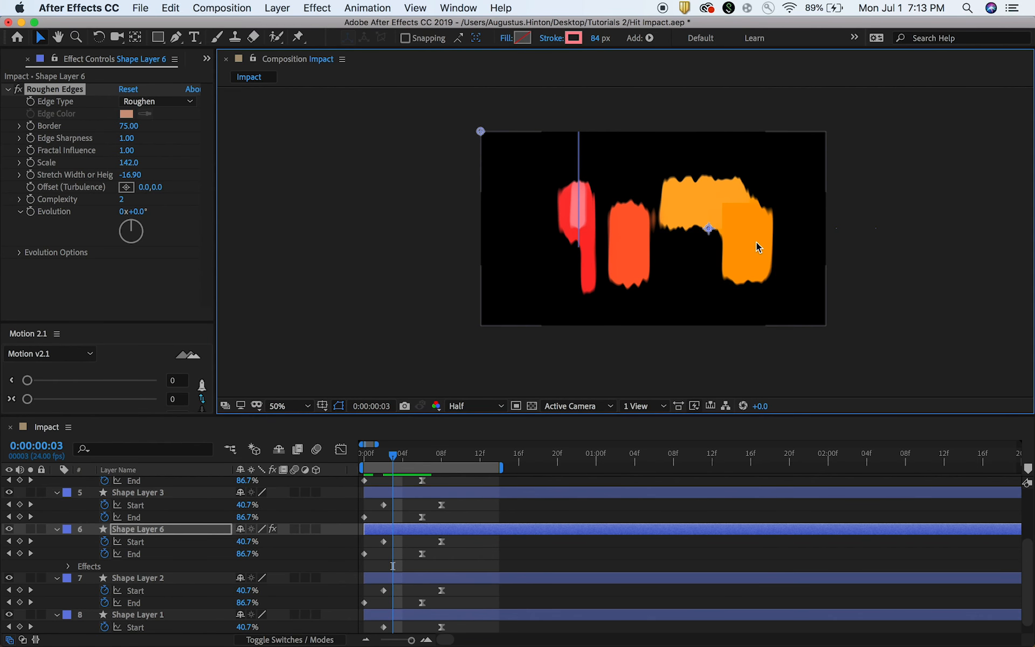
Preview the roughened line animation and park the playhead back on frame 3.
scroll(497, 510, "up", 3)
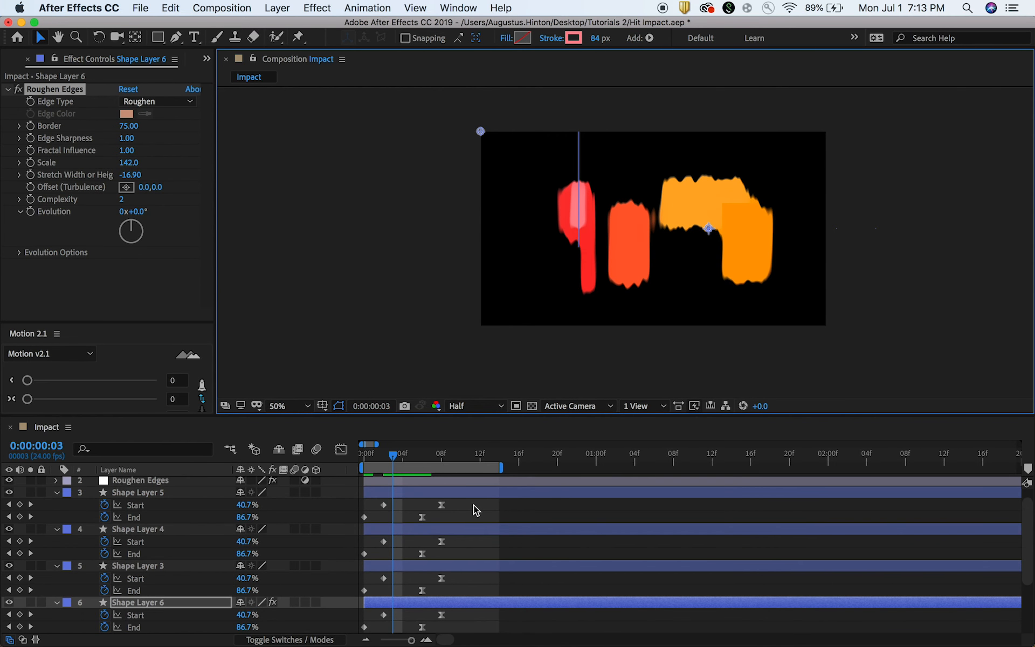
left_click(473, 494)
key("space")
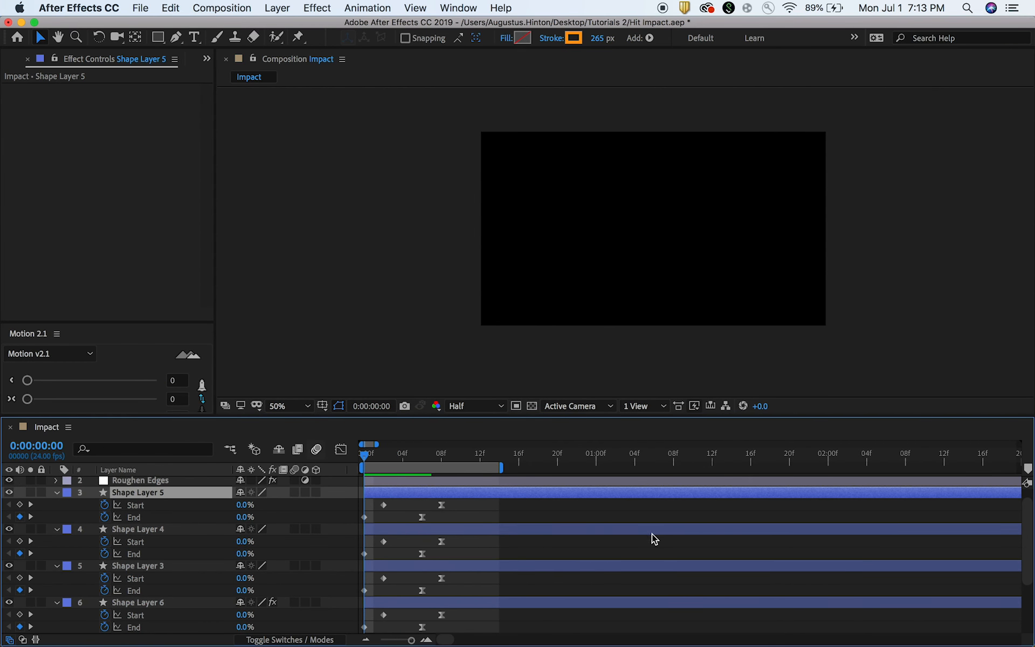
left_click_drag(437, 459, 396, 465)
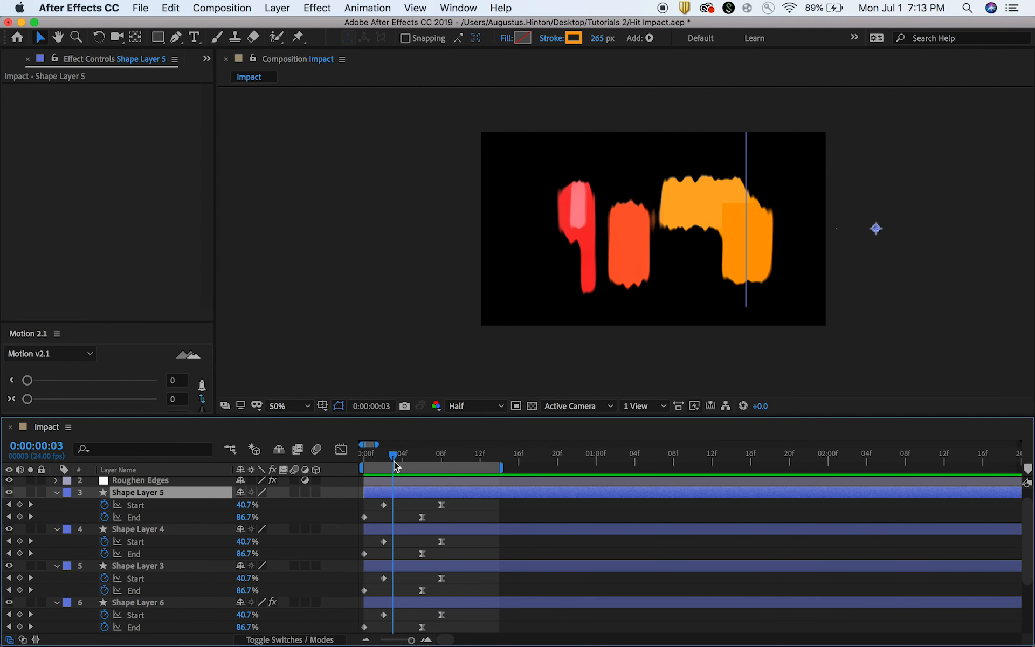
Duplicate Shape Layer 4 and change the duplicate's stroke color to the lighter orange FFC779.
left_click(458, 527)
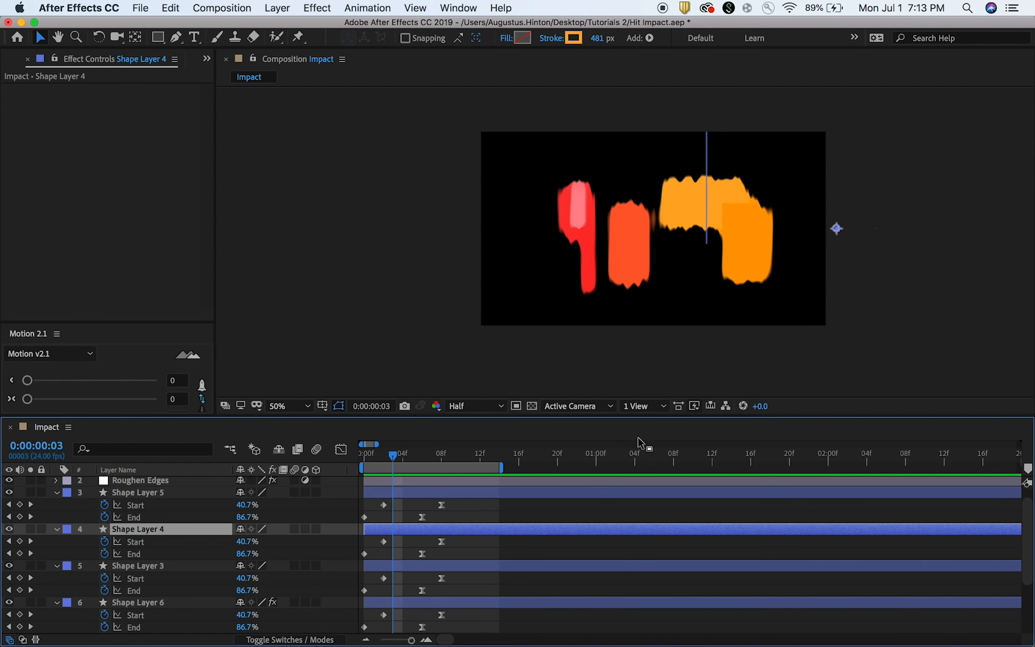
key("super+d")
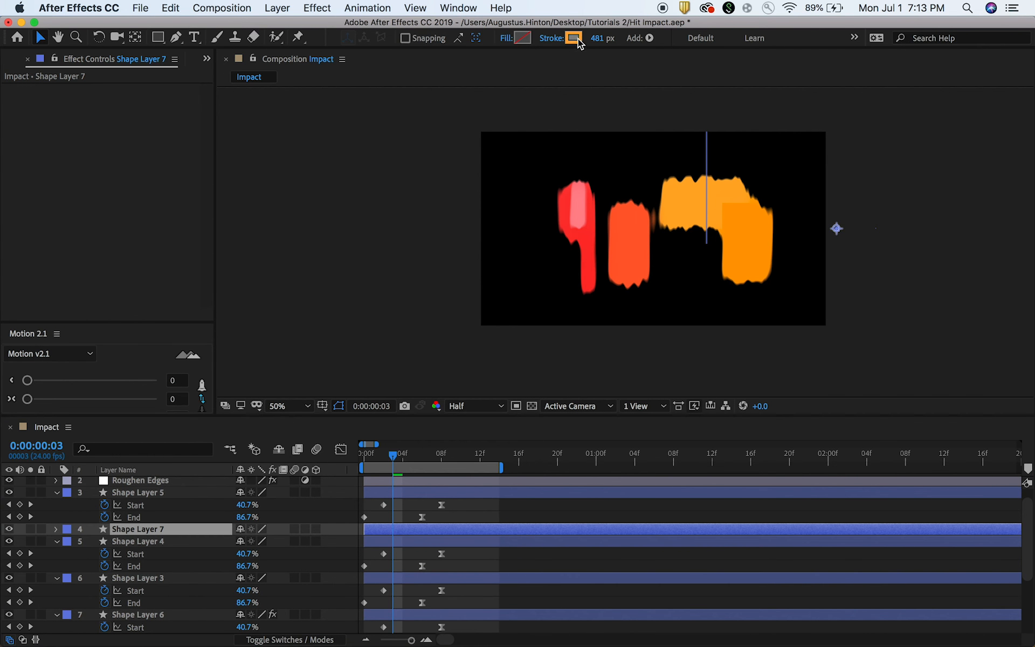
left_click(574, 38)
left_click_drag(439, 253, 414, 244)
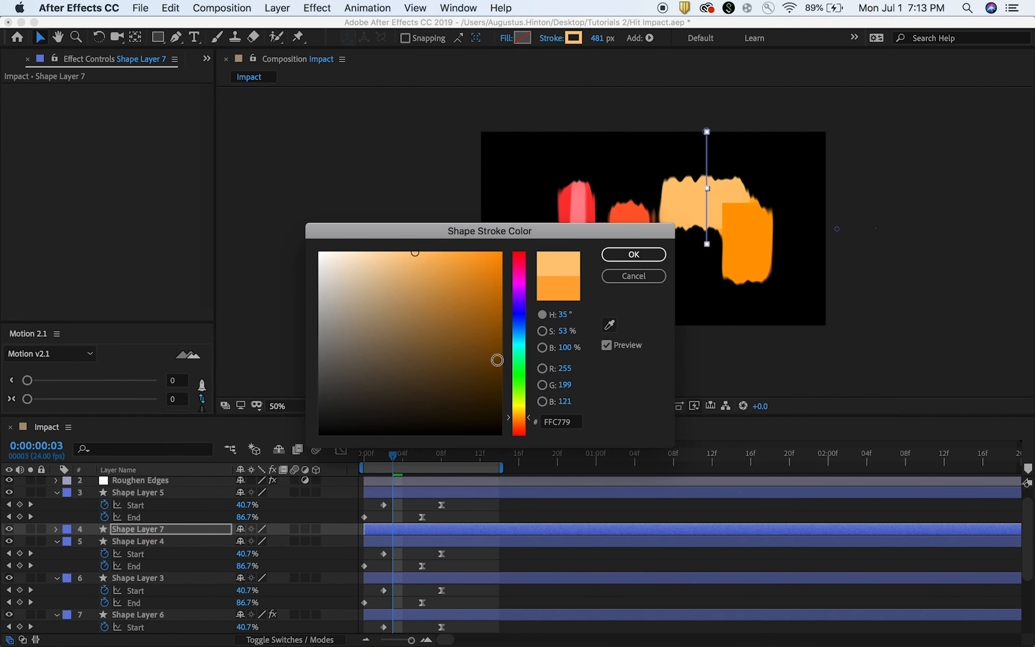
left_click(633, 254)
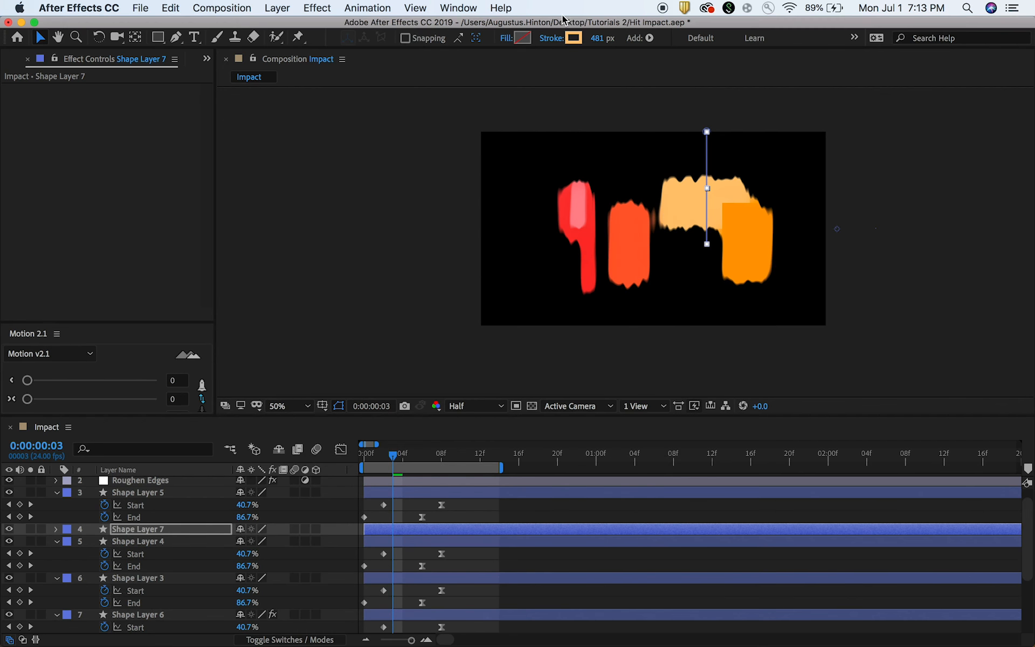
Reduce the duplicated line's stroke width to 213 px and shorten its path by raising the lower end point.
left_click_drag(597, 37, 417, 58)
key("g")
left_click(706, 244)
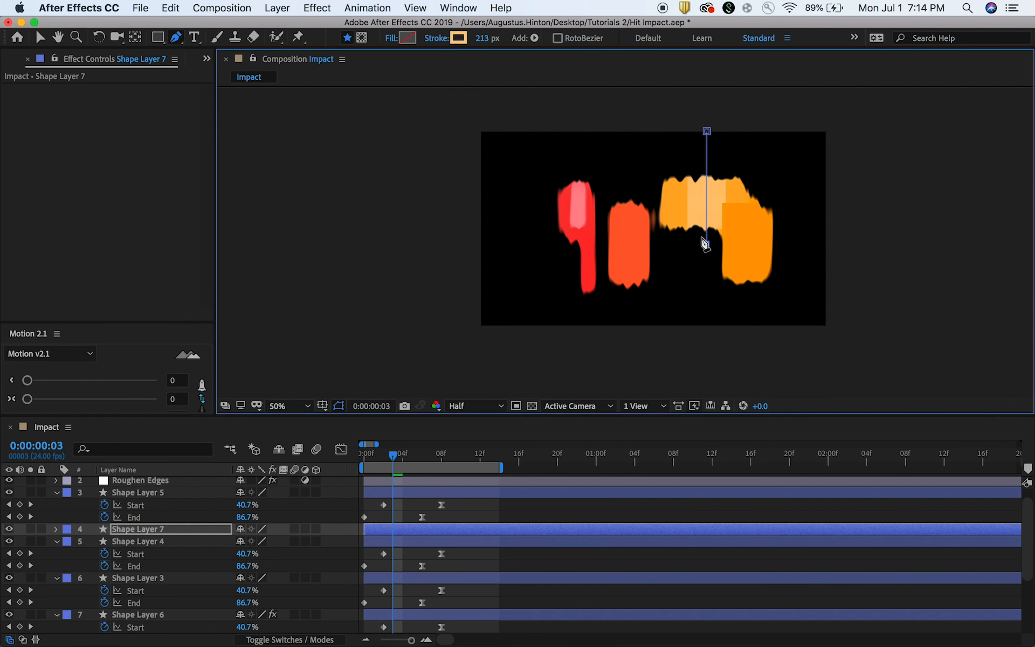
left_click_drag(706, 243, 711, 217)
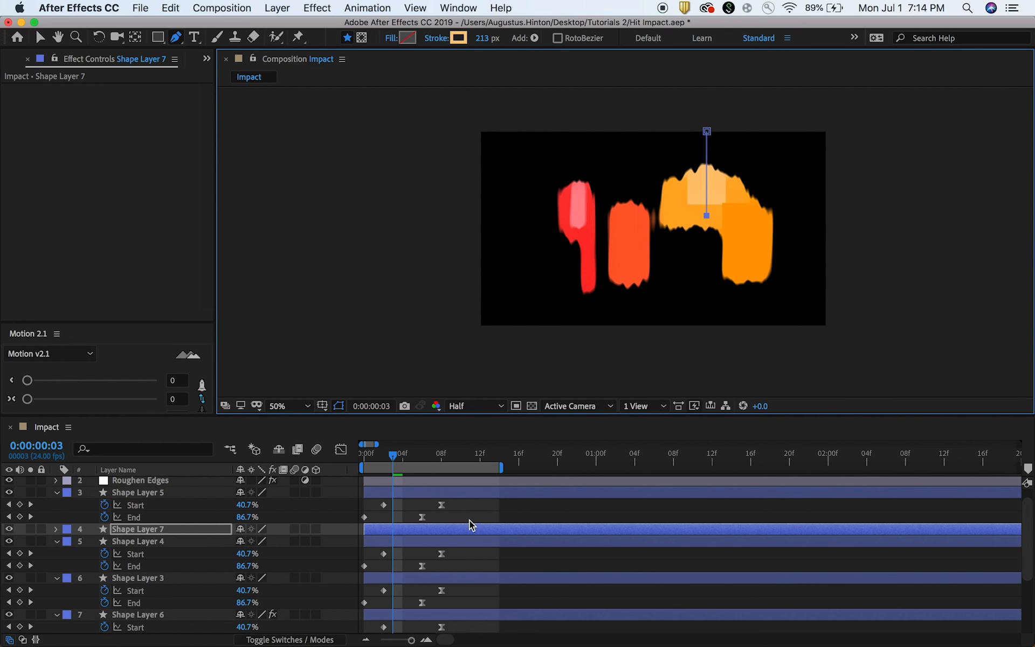
Apply the copied Roughen Edges effect to Shape Layer 7 and preview the animation.
key("super+v")
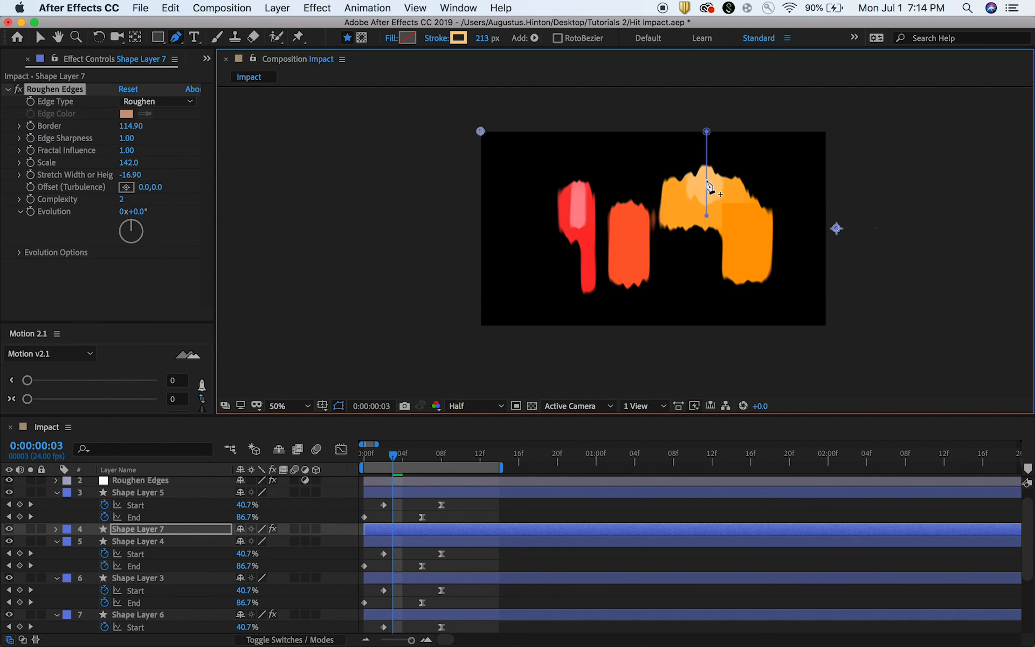
left_click(475, 506)
left_click_drag(413, 457, 384, 454)
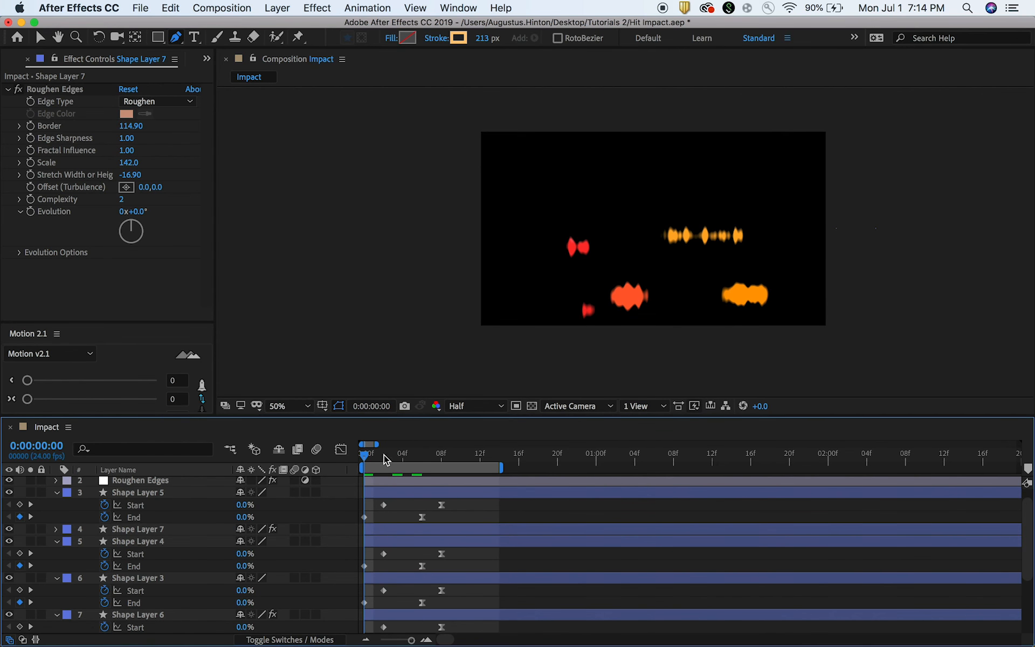
key("space")
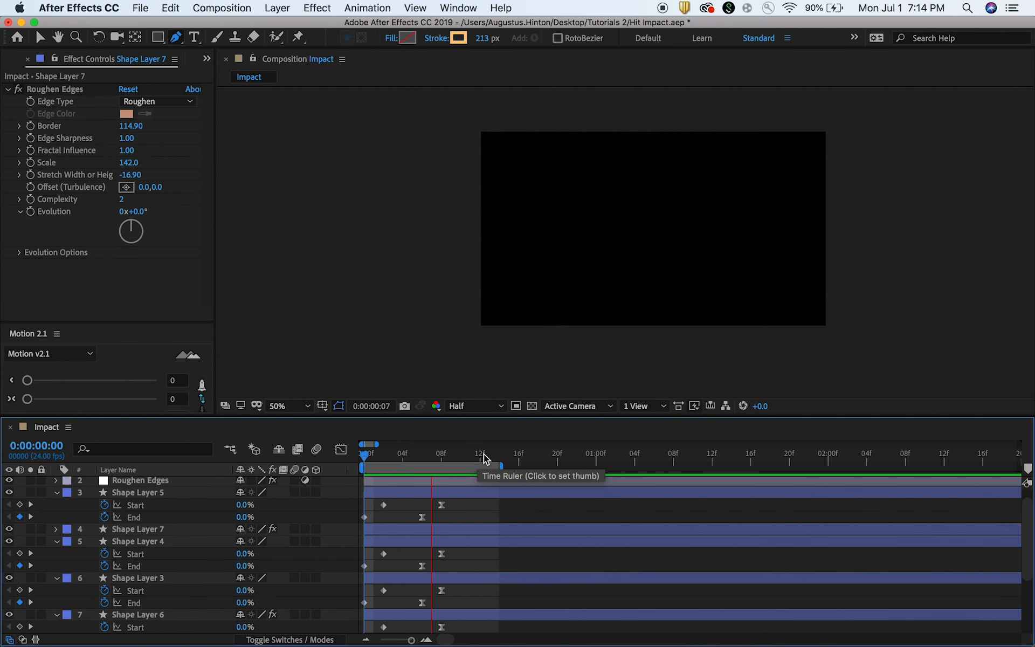
key("space")
Make the Polar Coordinates adjustment layer visible and preview the radial burst, stopping on frame 2.
scroll(480, 497, "up", 2)
left_click(158, 483)
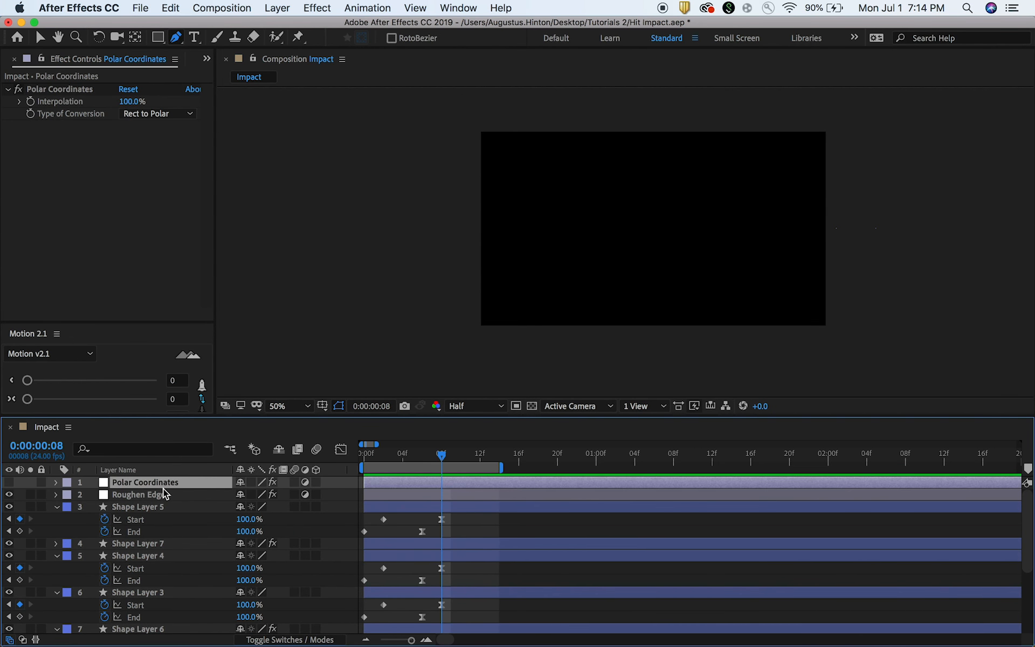
left_click(9, 482)
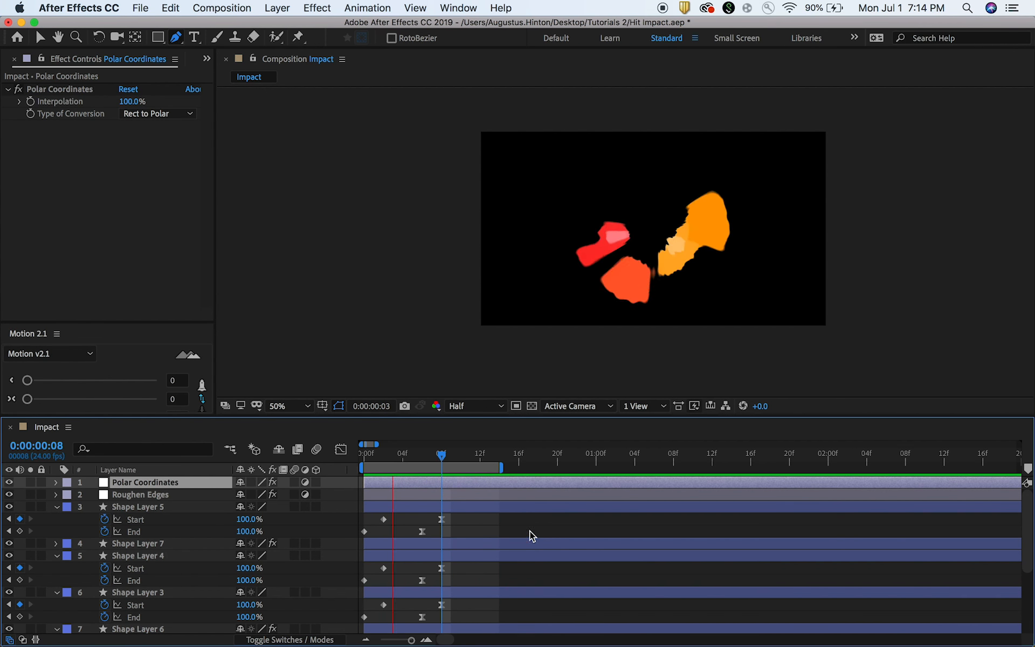
key("space")
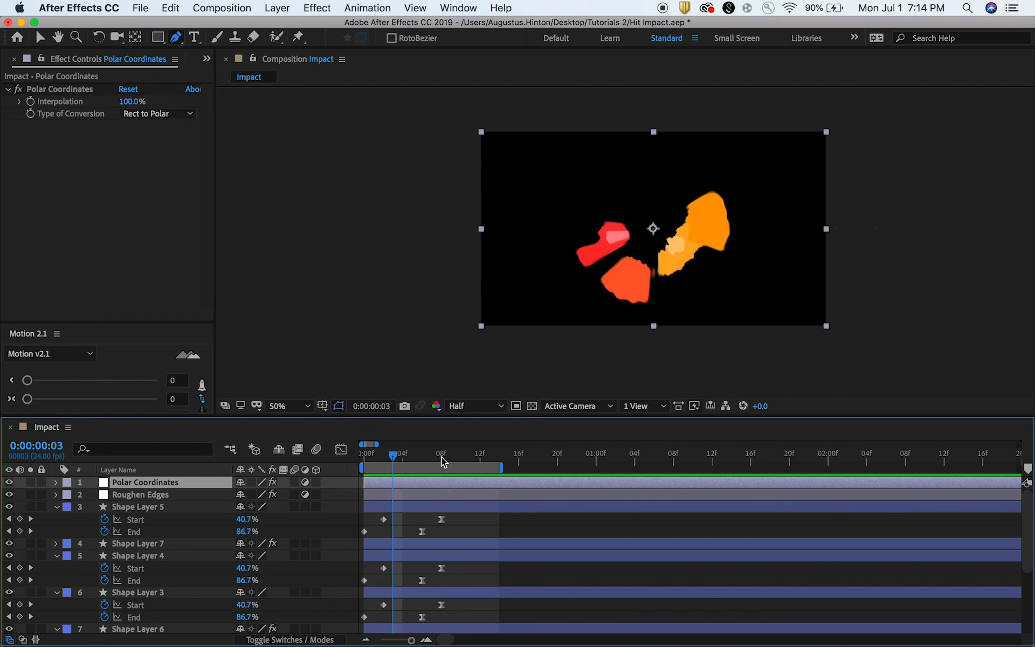
left_click_drag(362, 457, 384, 455)
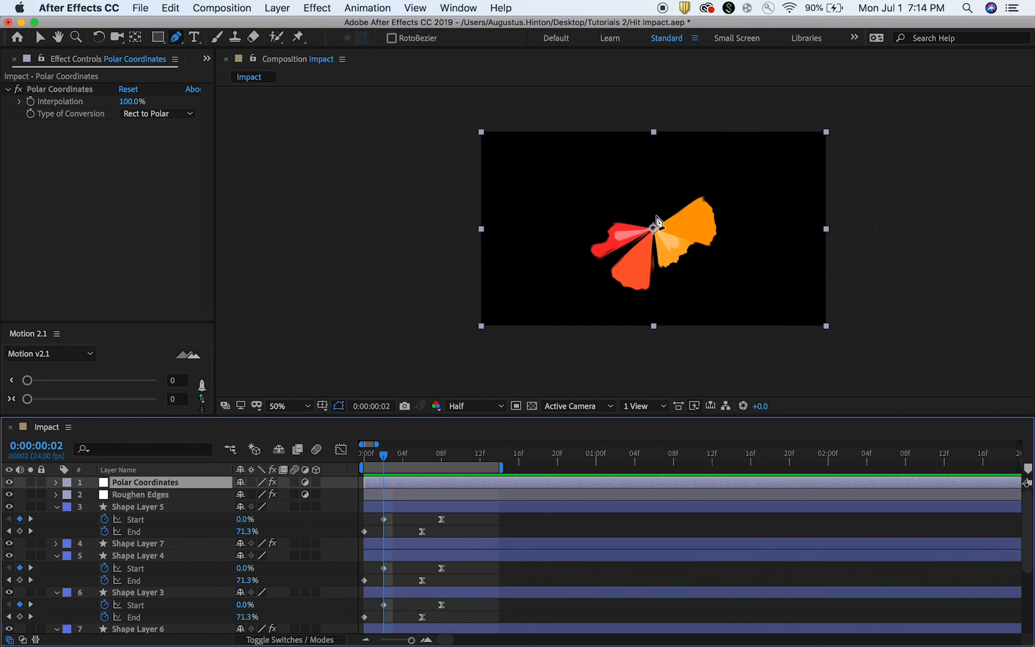
key("v")
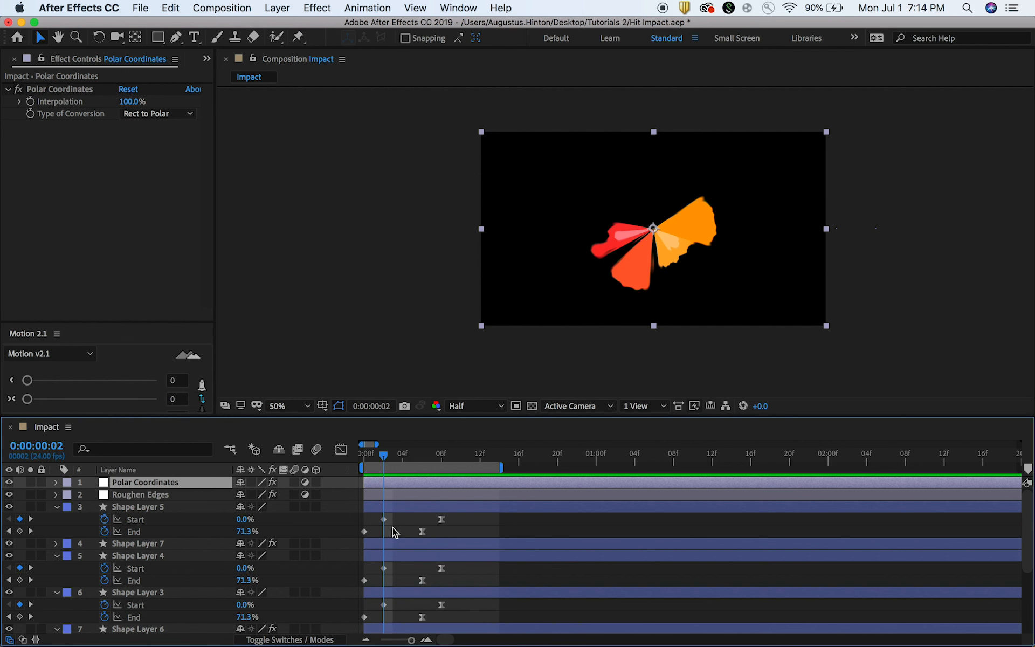
Move the first Start keyframes of Shape Layers 1 to 6 one frame earlier, to frame 1.
left_click(495, 524)
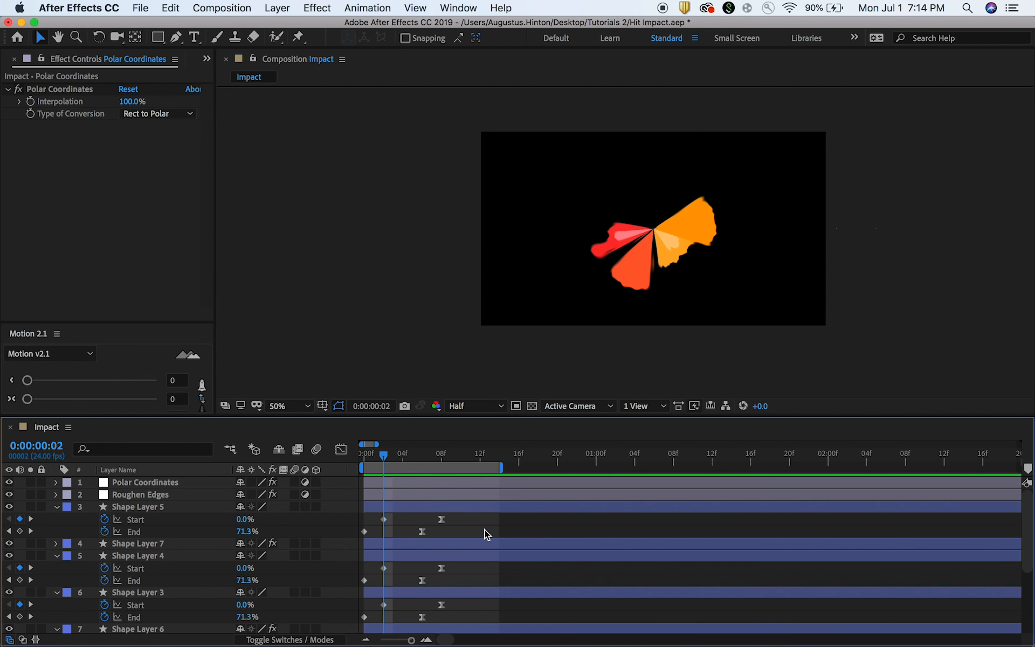
key("grave")
left_click_drag(397, 405, 382, 135)
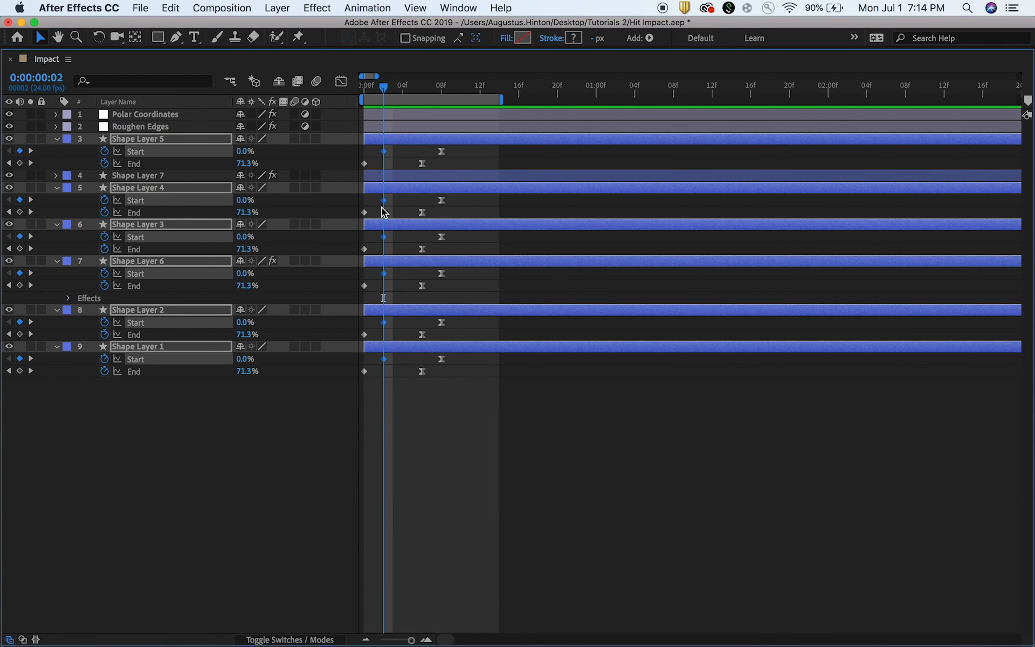
left_click_drag(382, 277, 372, 276)
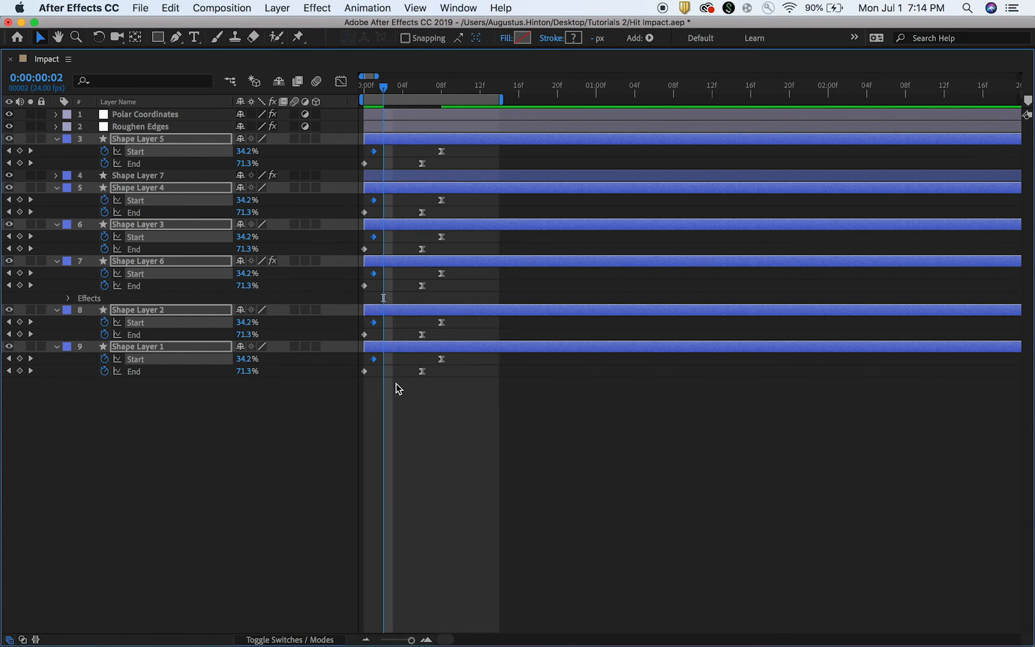
key("grave")
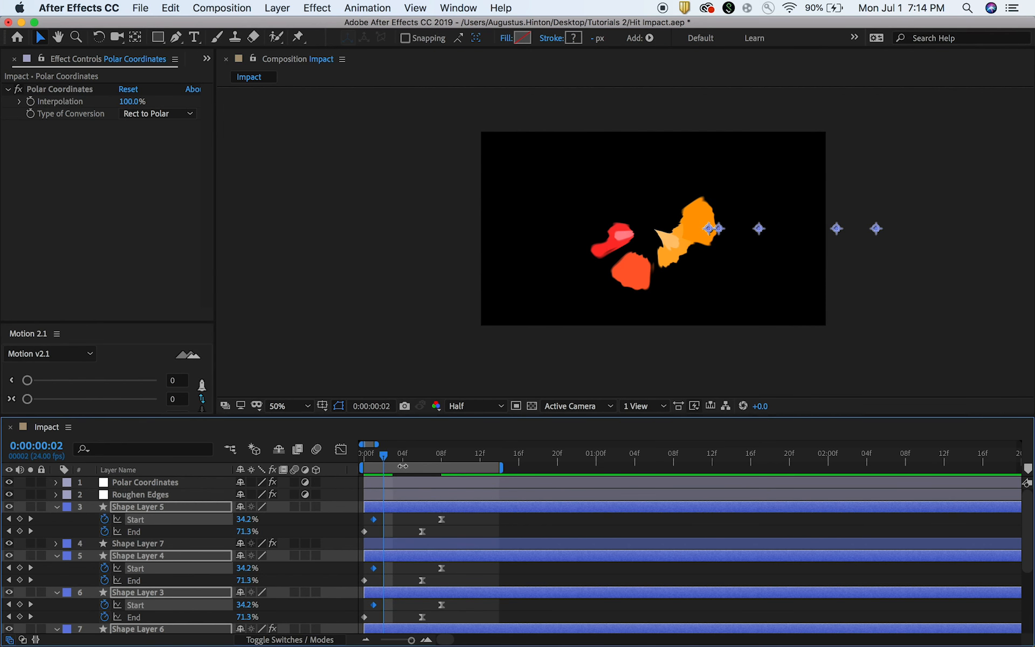
Preview the retimed impact animation from the beginning, then examine the burst shapes at frame 2.
left_click(360, 458)
key("space")
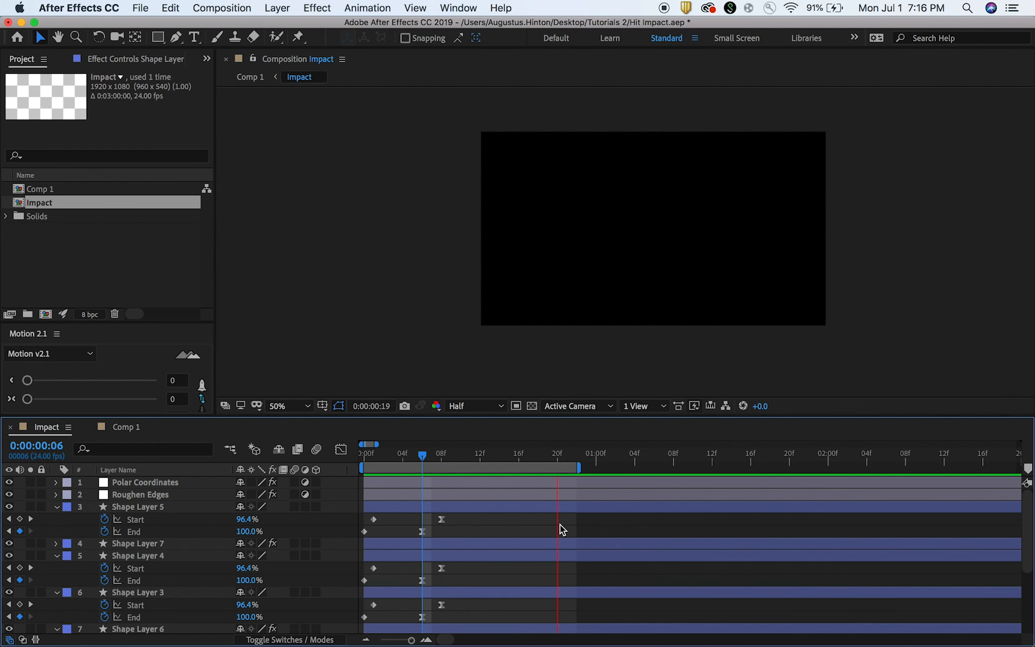
left_click(493, 455)
left_click_drag(493, 454, 382, 461)
left_click(487, 509)
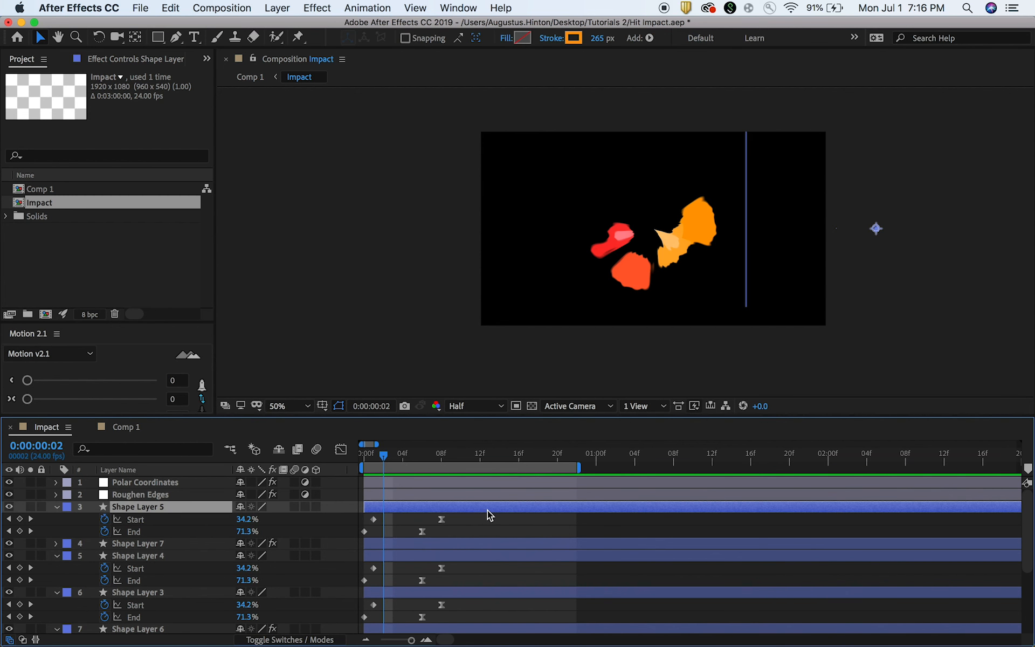